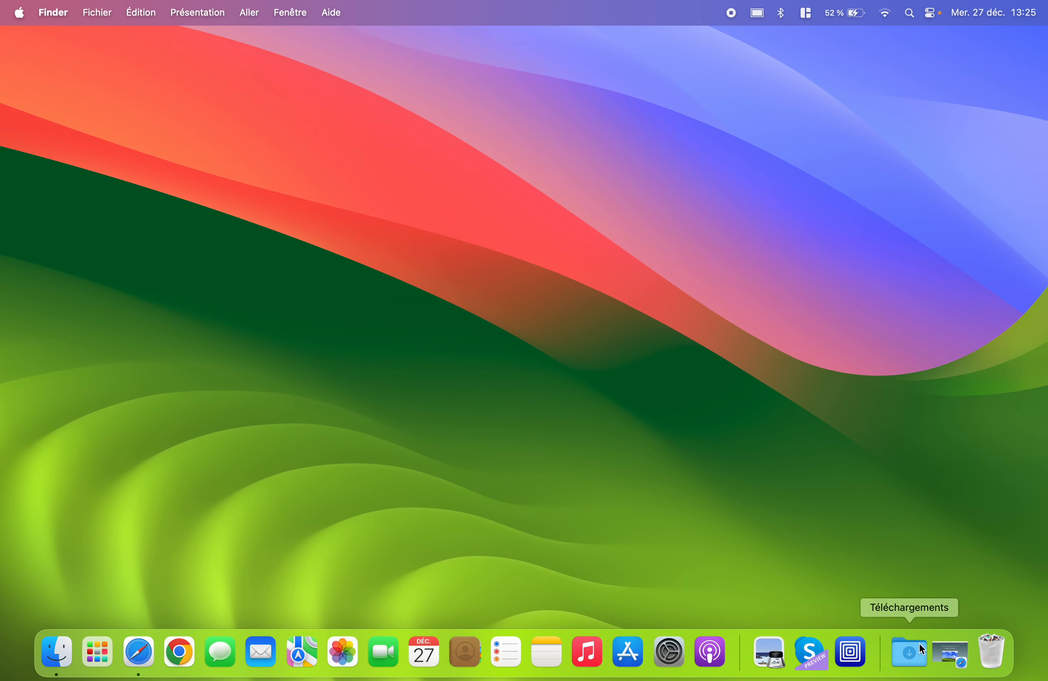
Bring up the UTM website window to view its download options, and minimise it again
left_click(944, 654)
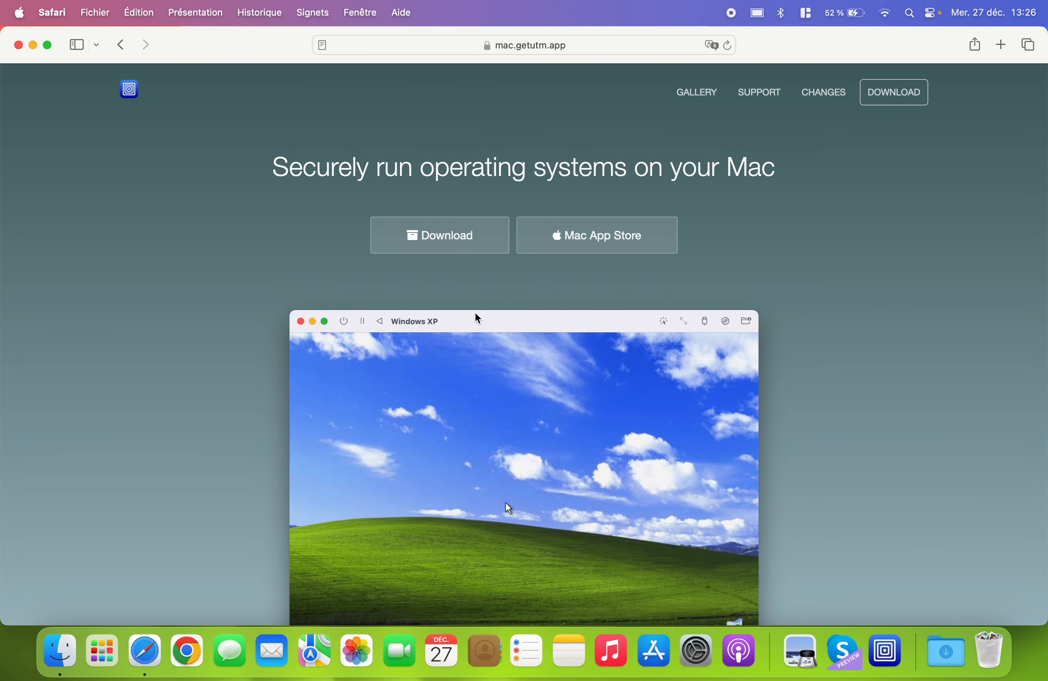
left_click(33, 45)
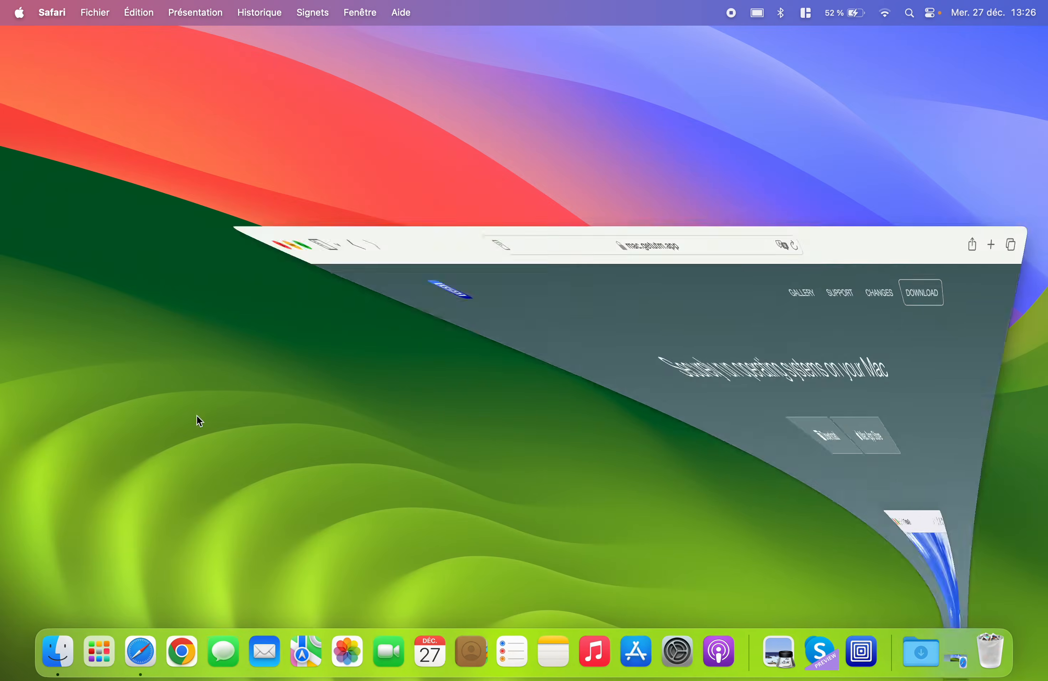
Launch UTM from the Applications folder in Finder and close the folder window
left_click(65, 663)
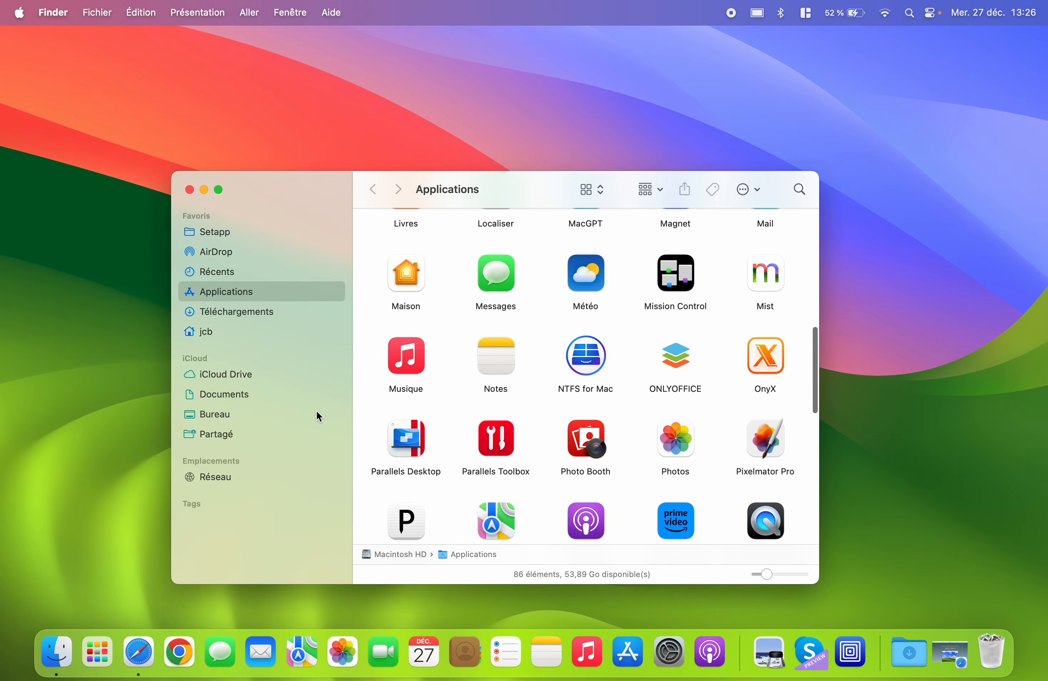
scroll(614, 468, "down", 5)
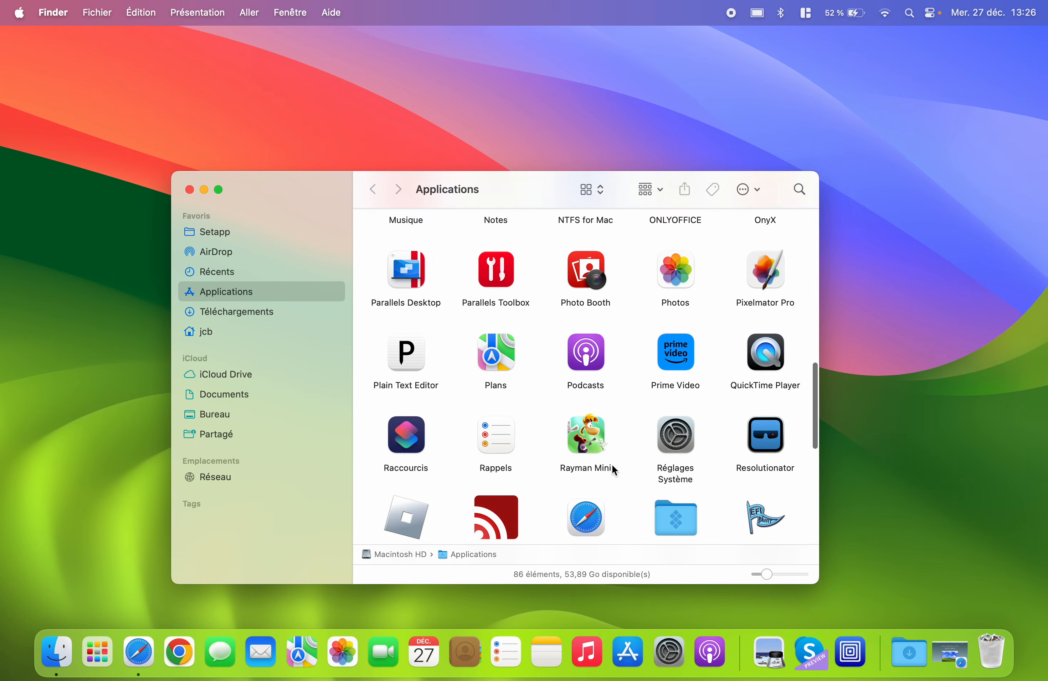
key("u")
scroll(609, 469, "down", 2)
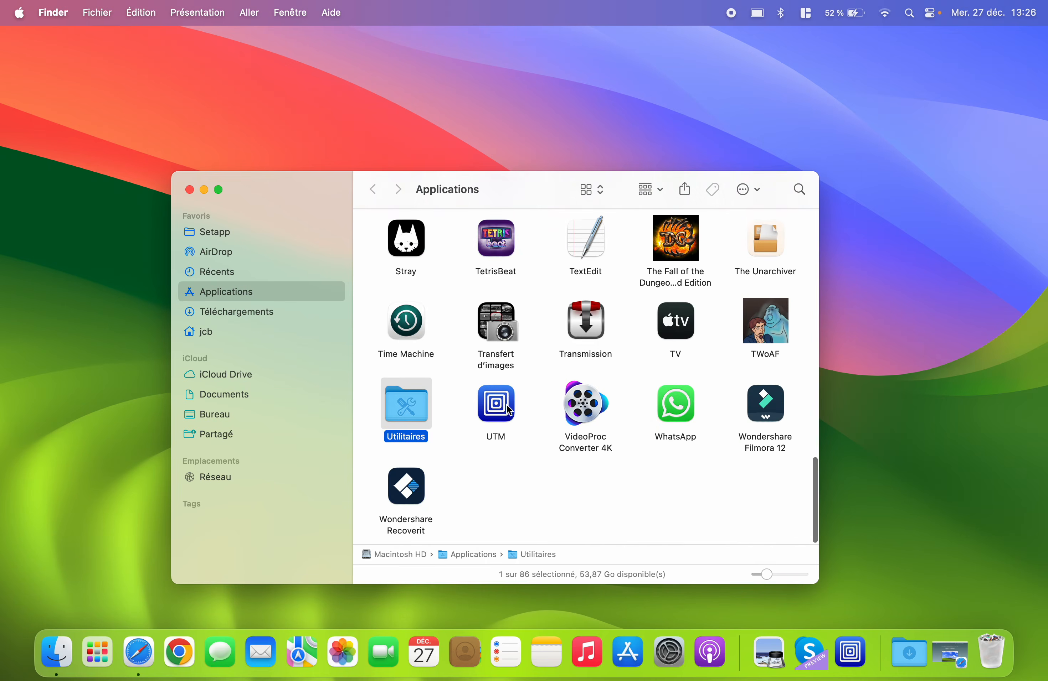
left_click(498, 410)
double_click(497, 410)
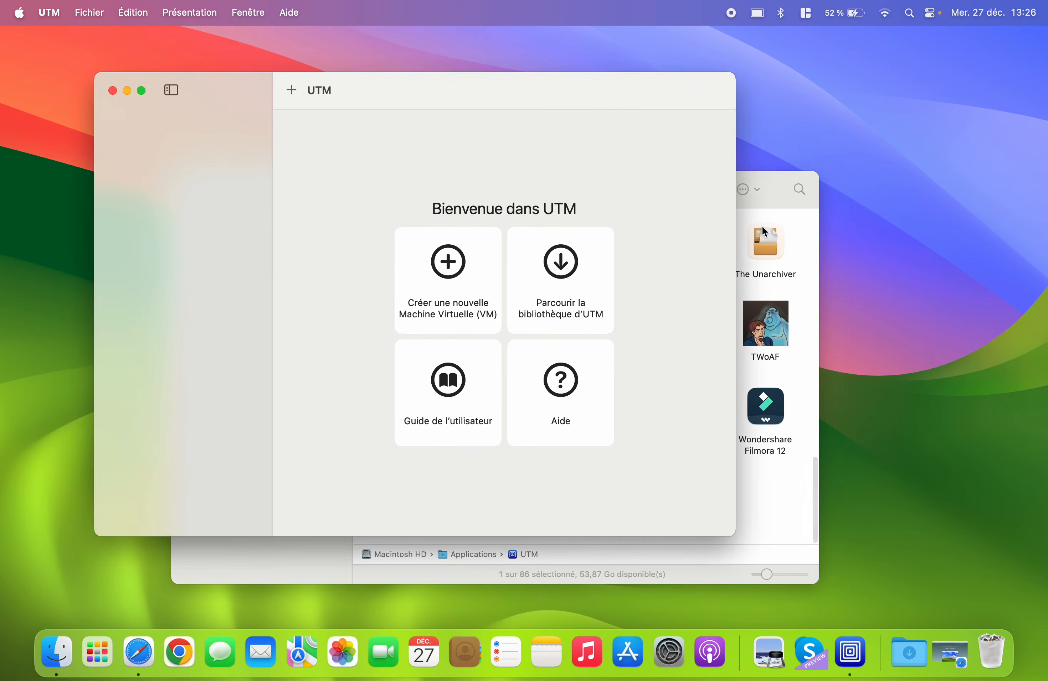
left_click(778, 206)
left_click(191, 191)
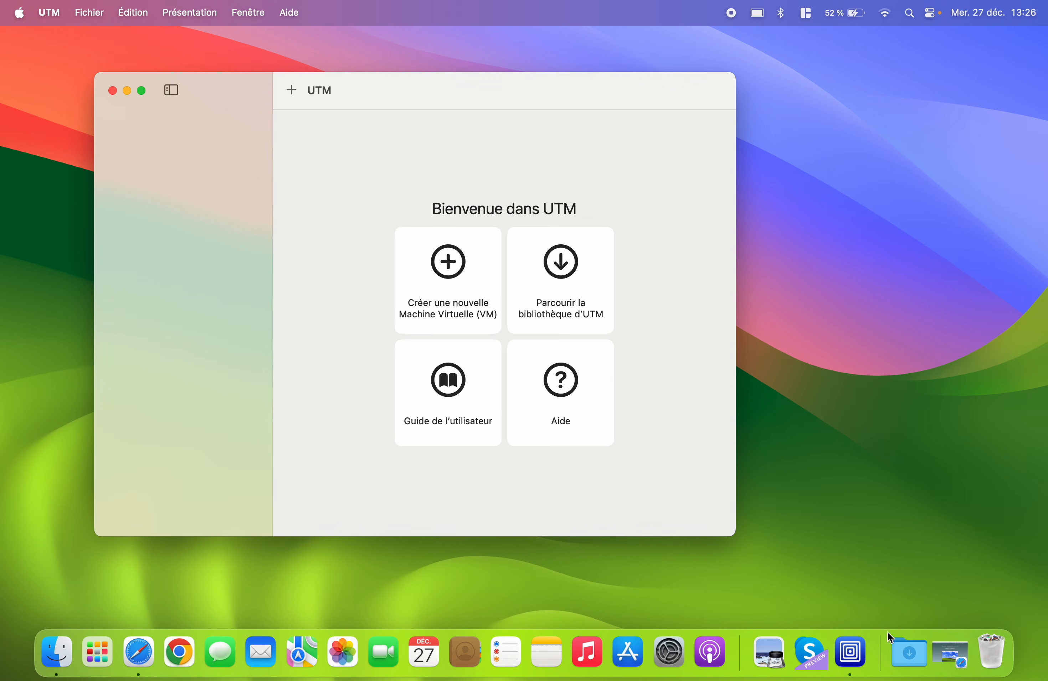
Switch back to the minimised Safari window and go to debian.org
left_click(933, 649)
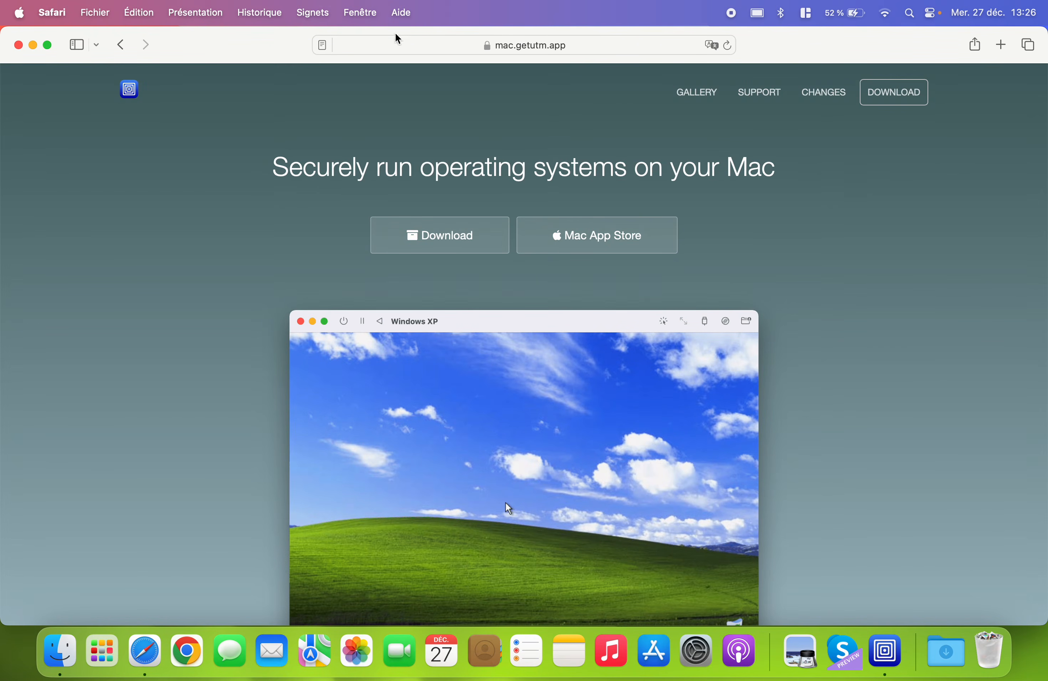
left_click(420, 46)
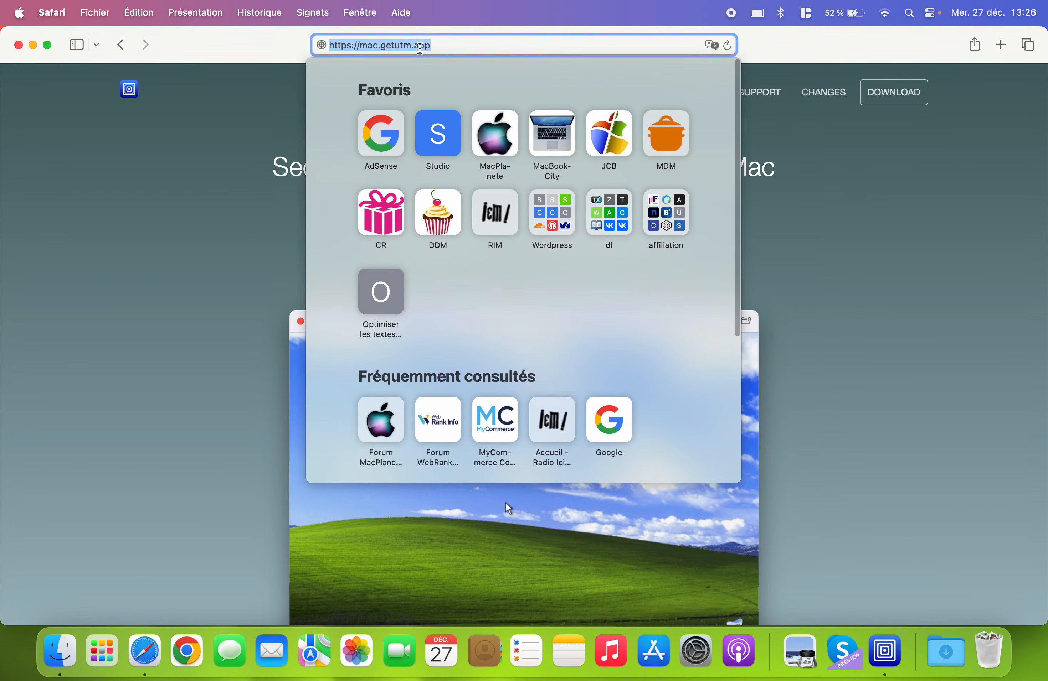
type("debin")
key("BackSpace")
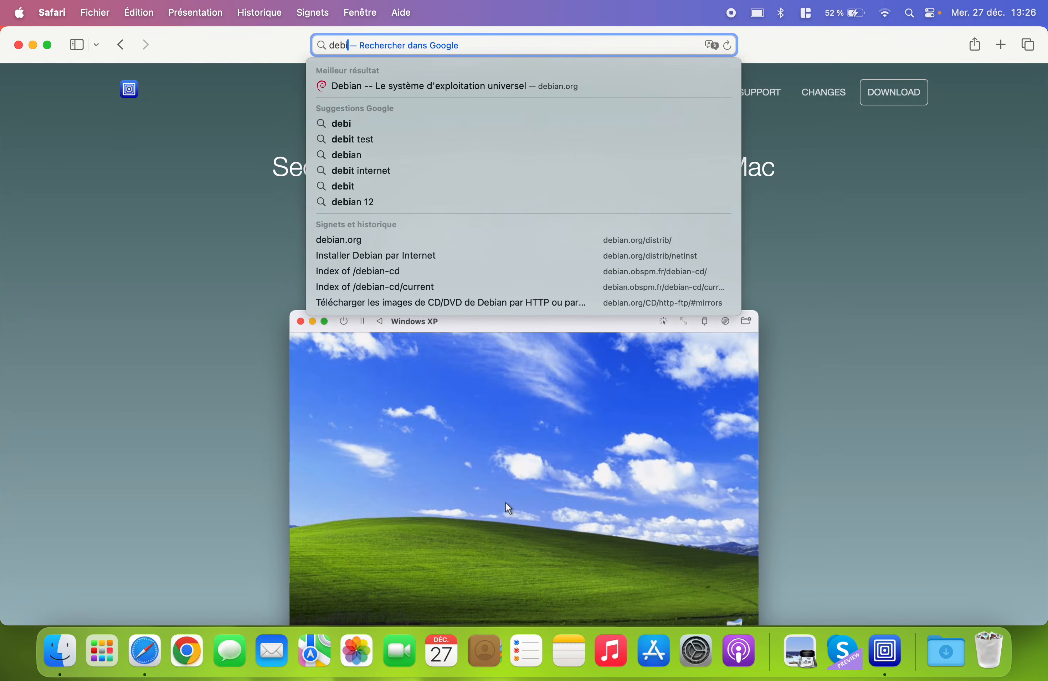
type("an.org")
key("Return")
Open Debian's other downloads page and follow the link for downloading installation images from the mirrors
scroll(739, 504, "down", 3)
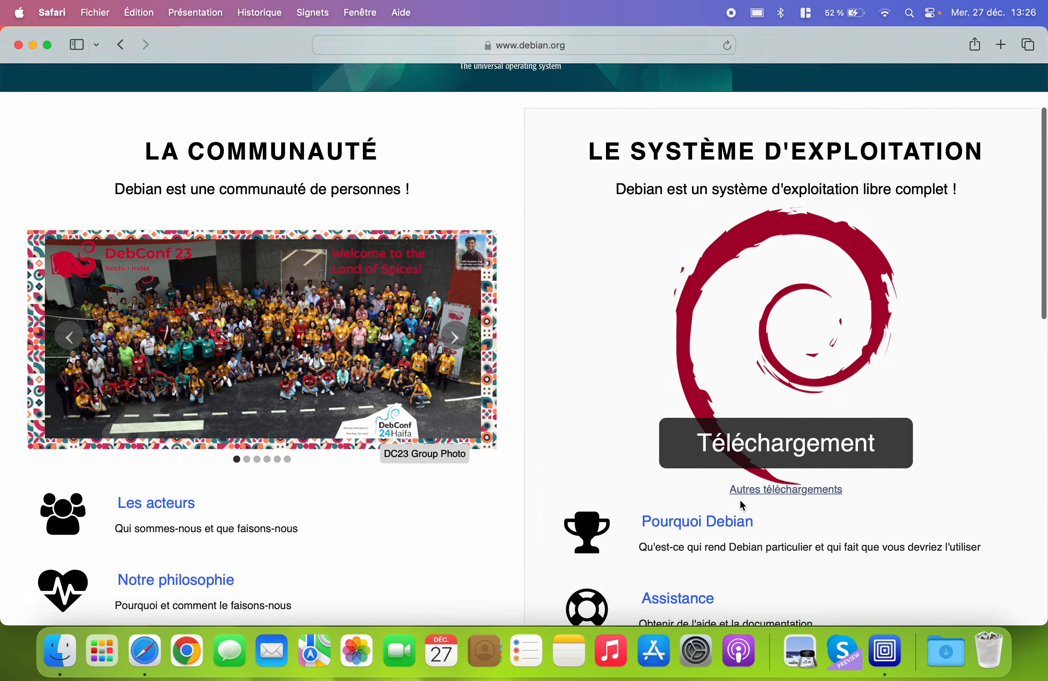
scroll(741, 506, "down", 1)
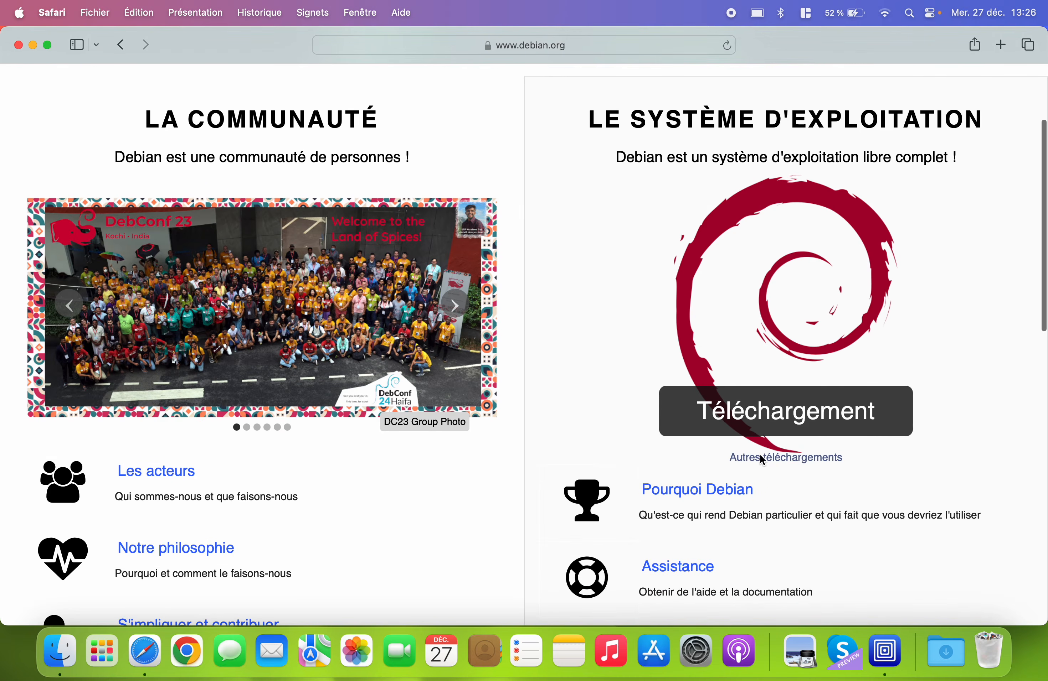
left_click(779, 458)
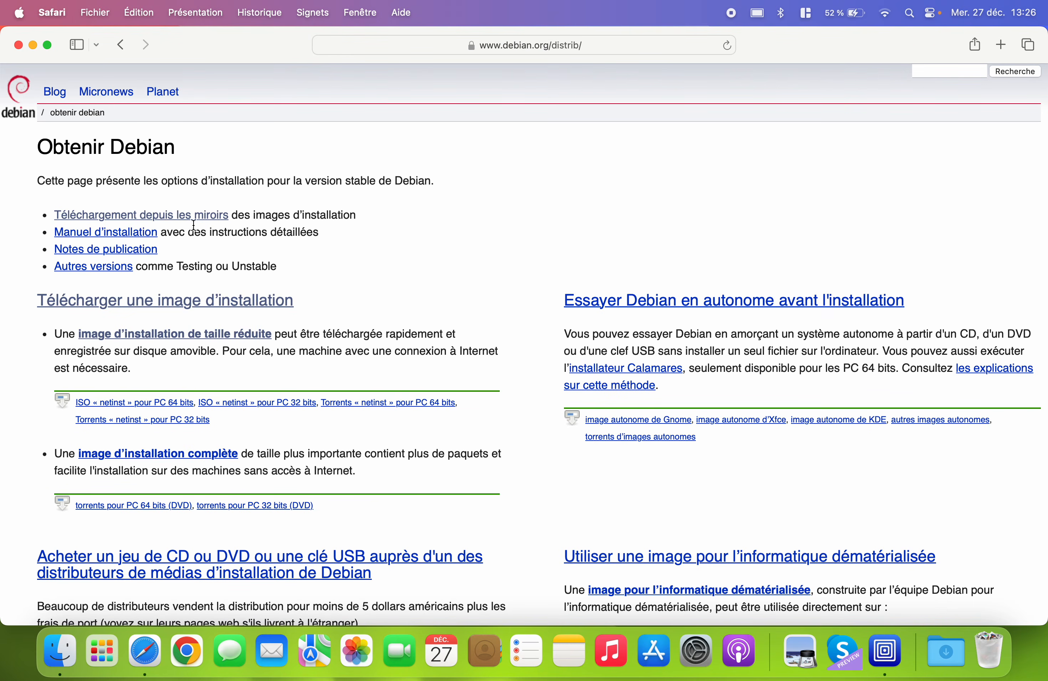
left_click(207, 217)
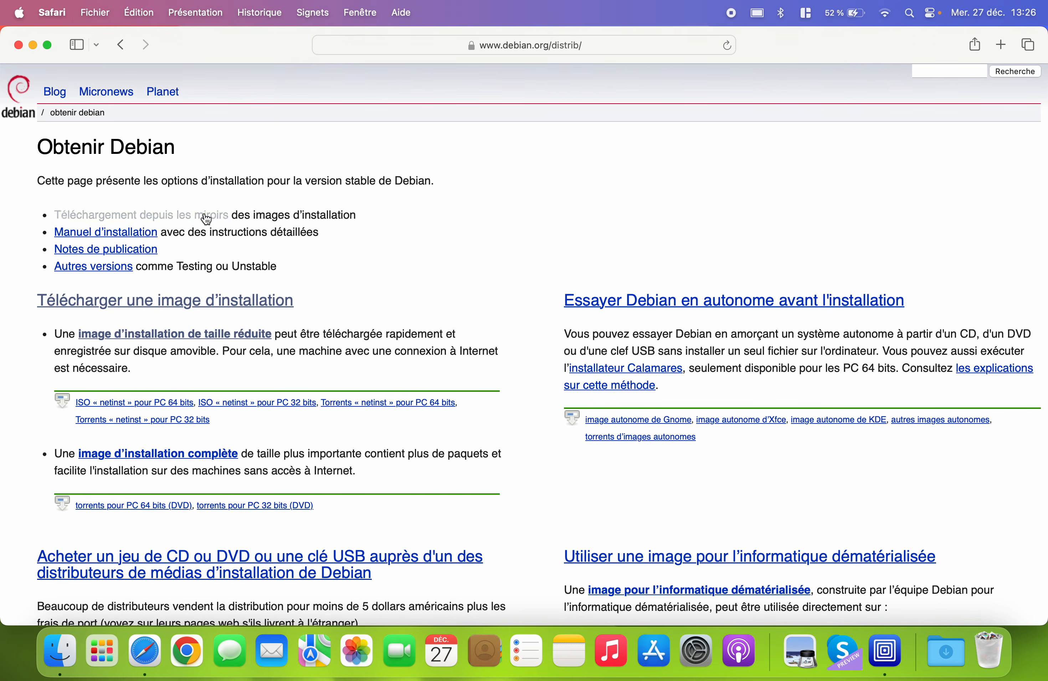
Open the French mirror debian.obspm.fr over HTTP and enter its current folder
scroll(210, 310, "down", 2)
scroll(211, 372, "down", 9)
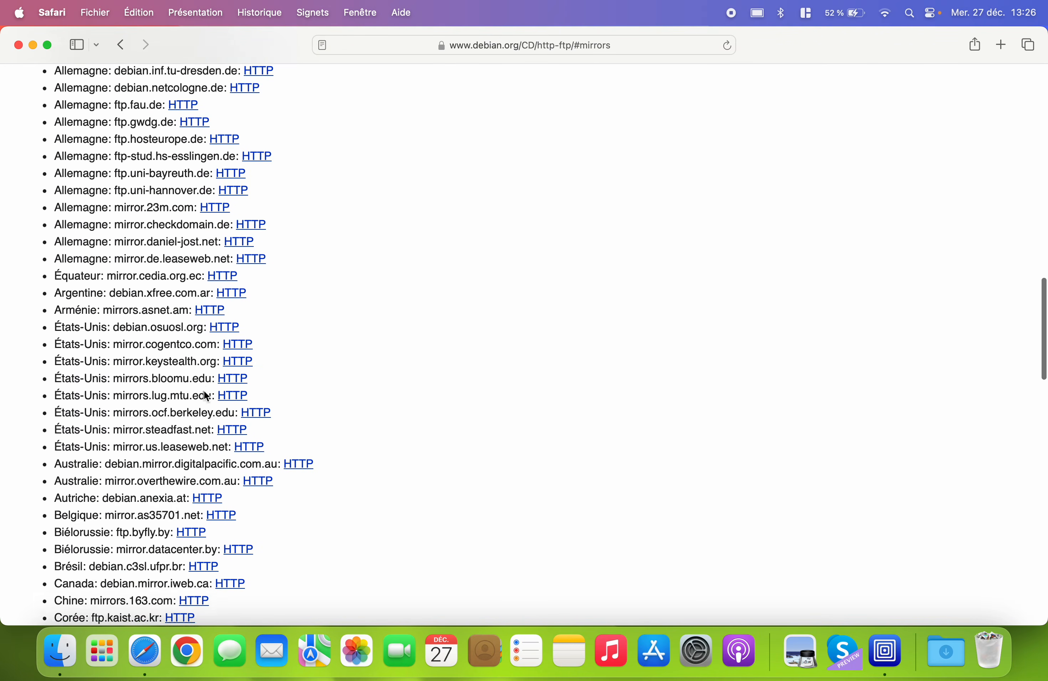
scroll(202, 398, "down", 2)
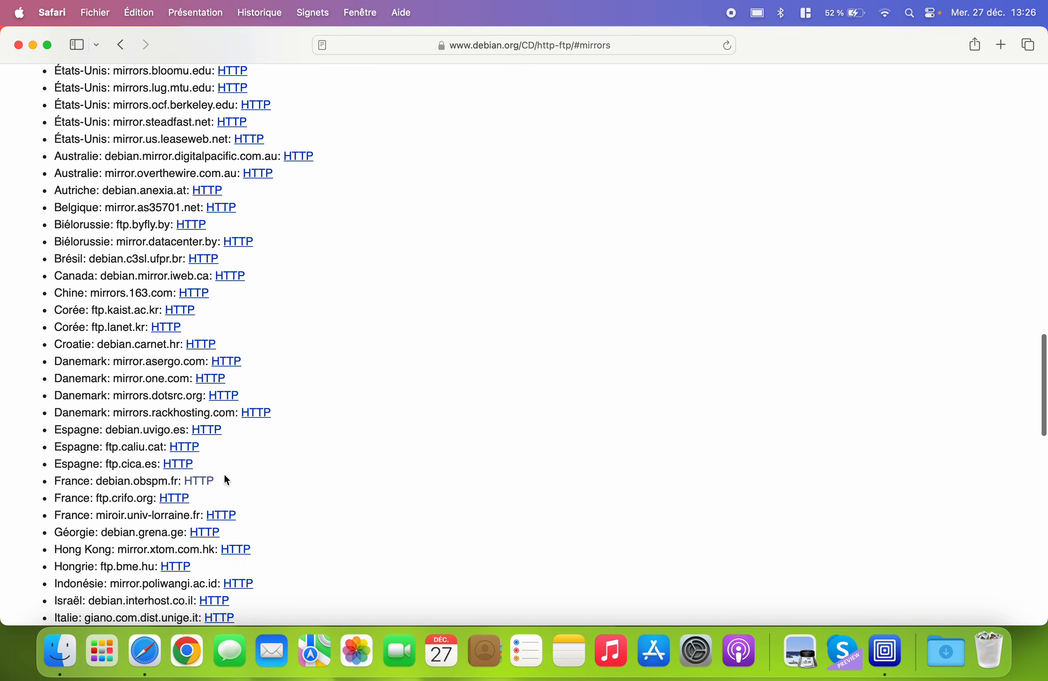
left_click(198, 481)
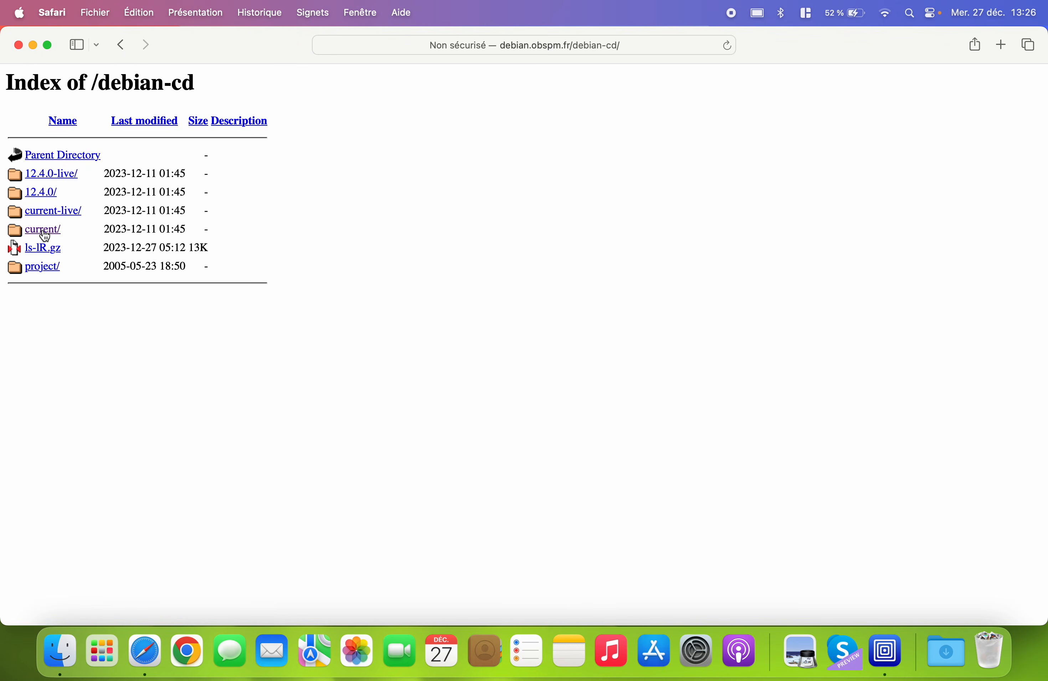
left_click(45, 235)
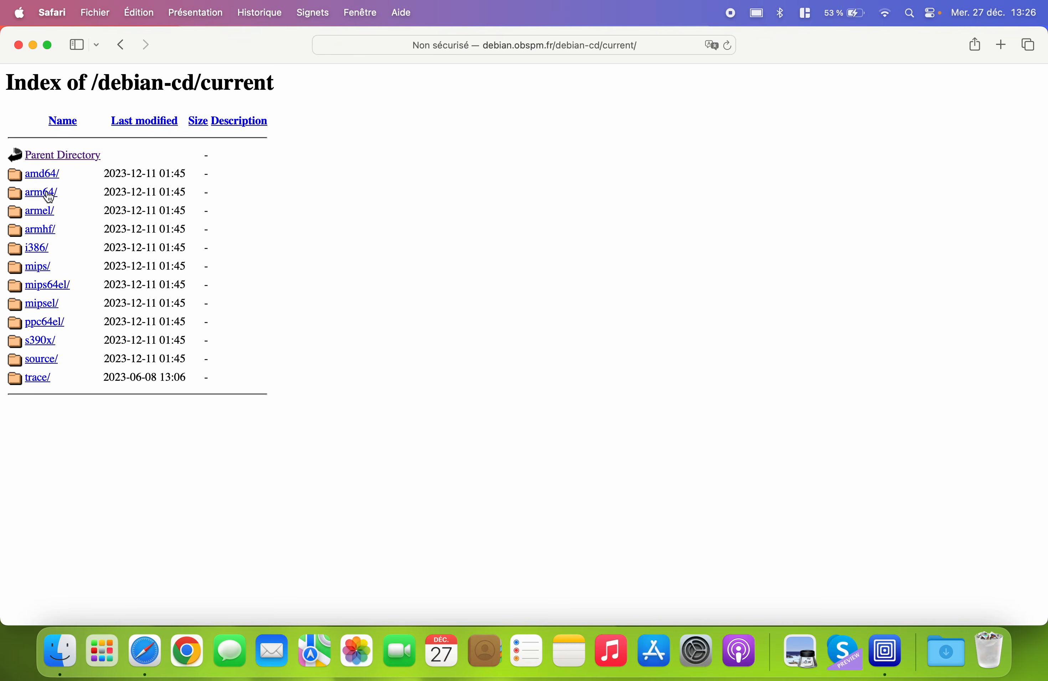
Enlarge the directory listing's text and open the arm64 folder
key("super+plus")
key("super+plus")
key("super+plus")
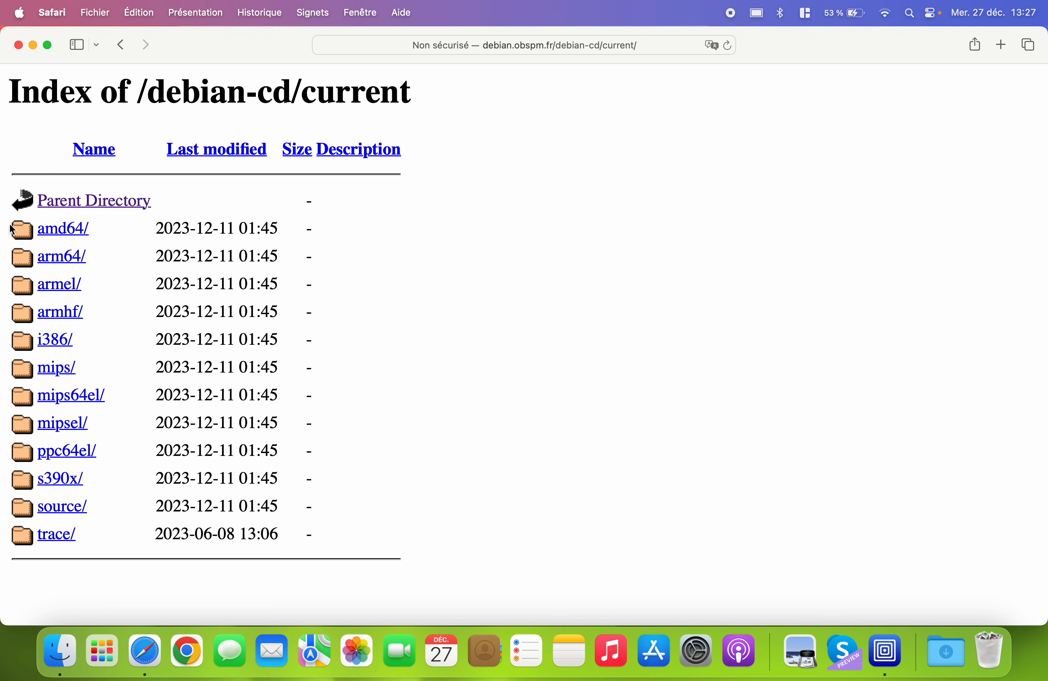
left_click(64, 263)
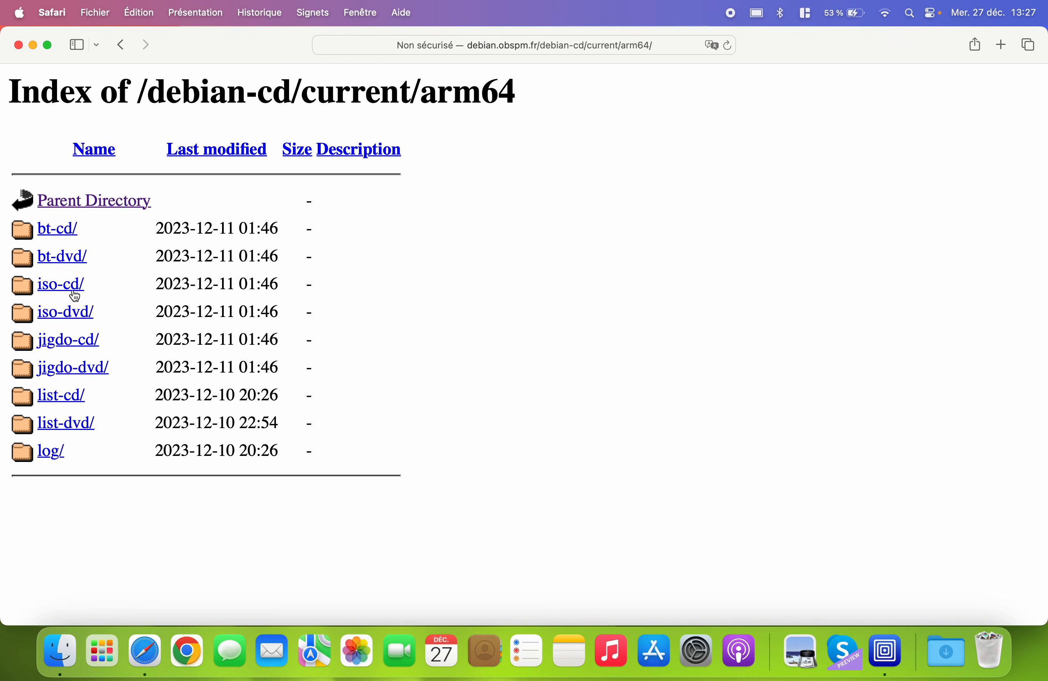
Look through the iso-dvd folder for the available DVD image and return to the arm64 folder
left_click(75, 315)
scroll(115, 301, "down", 3)
scroll(130, 294, "down", 10)
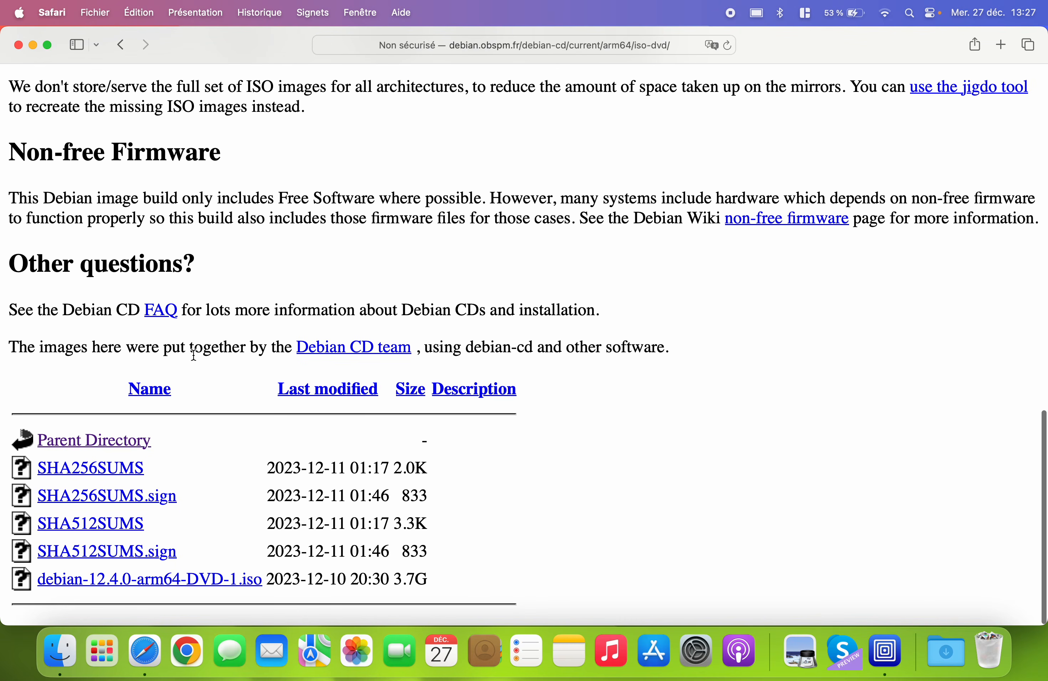
left_click(120, 44)
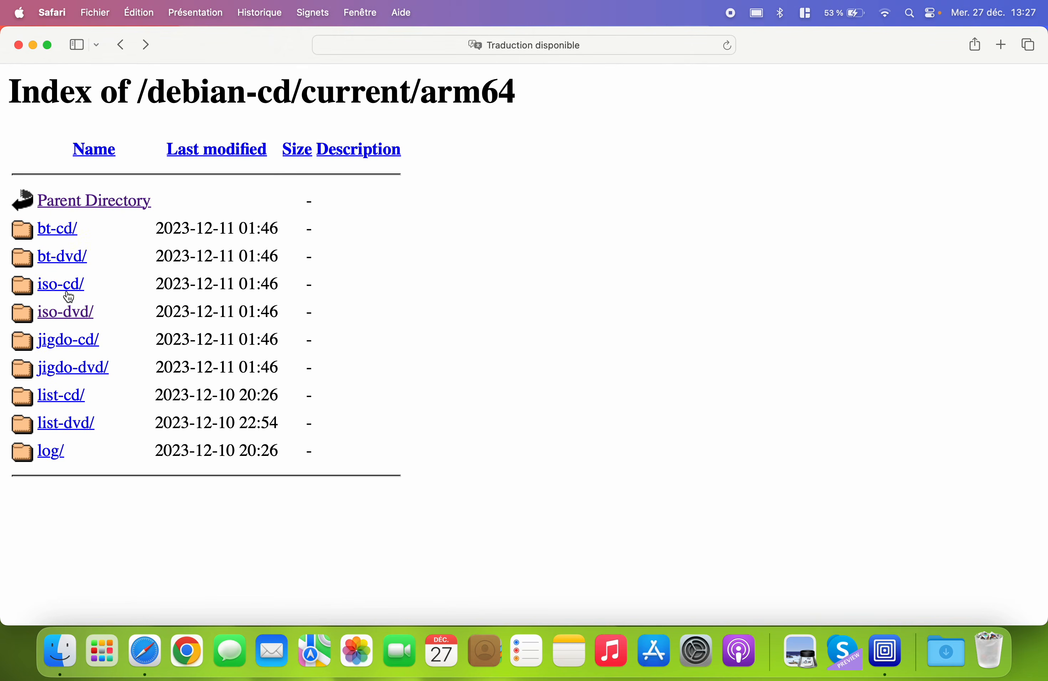
Download debian-12.4.0-arm64-netinst.iso from the iso-cd folder, authorising downloads from debian.obspm.fr
left_click(71, 312)
scroll(111, 319, "down", 15)
scroll(111, 319, "down", 6)
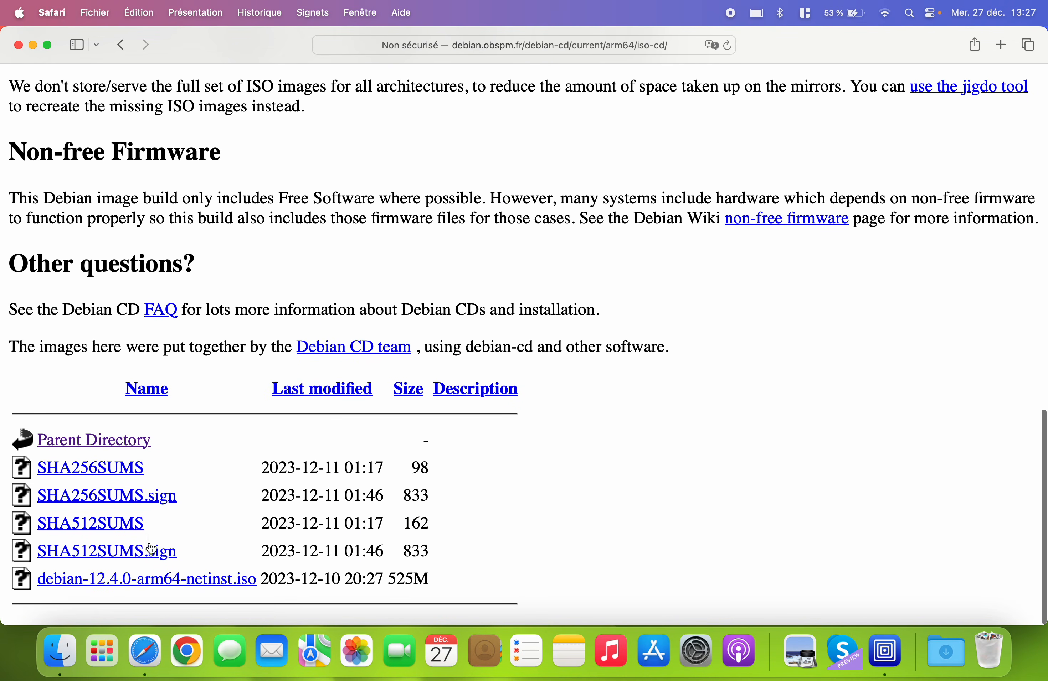
left_click(164, 581)
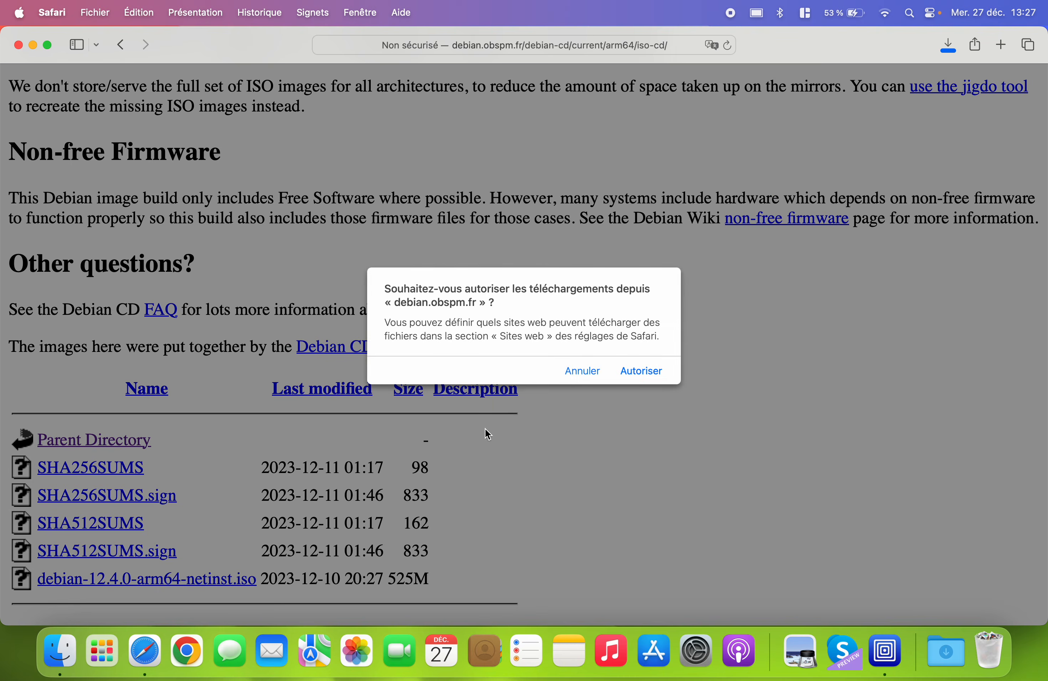
left_click(642, 372)
Check the ISO's download progress and show the file in the Téléchargements folder, placing the folder window clear of the progress list
left_click(947, 47)
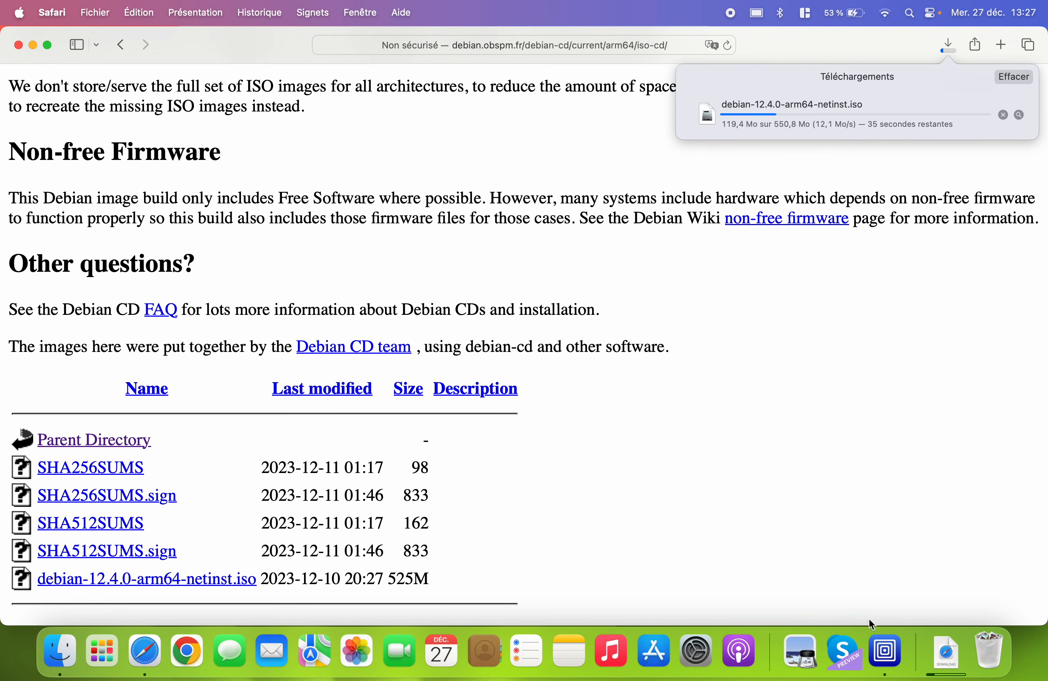
left_click(938, 659)
left_click(949, 549)
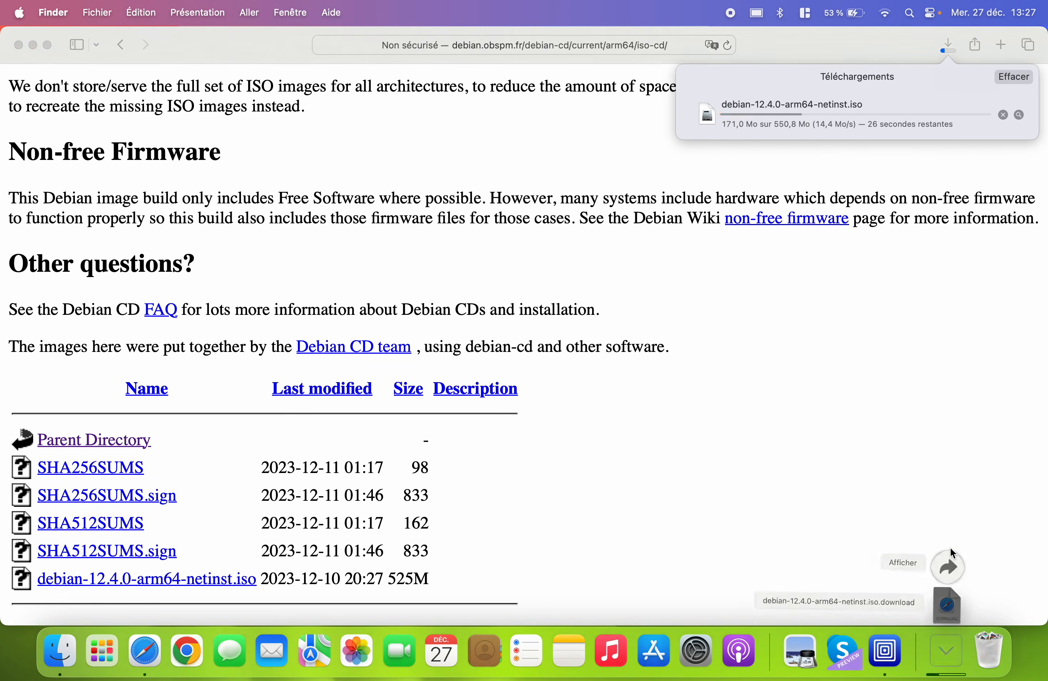
left_click(604, 90)
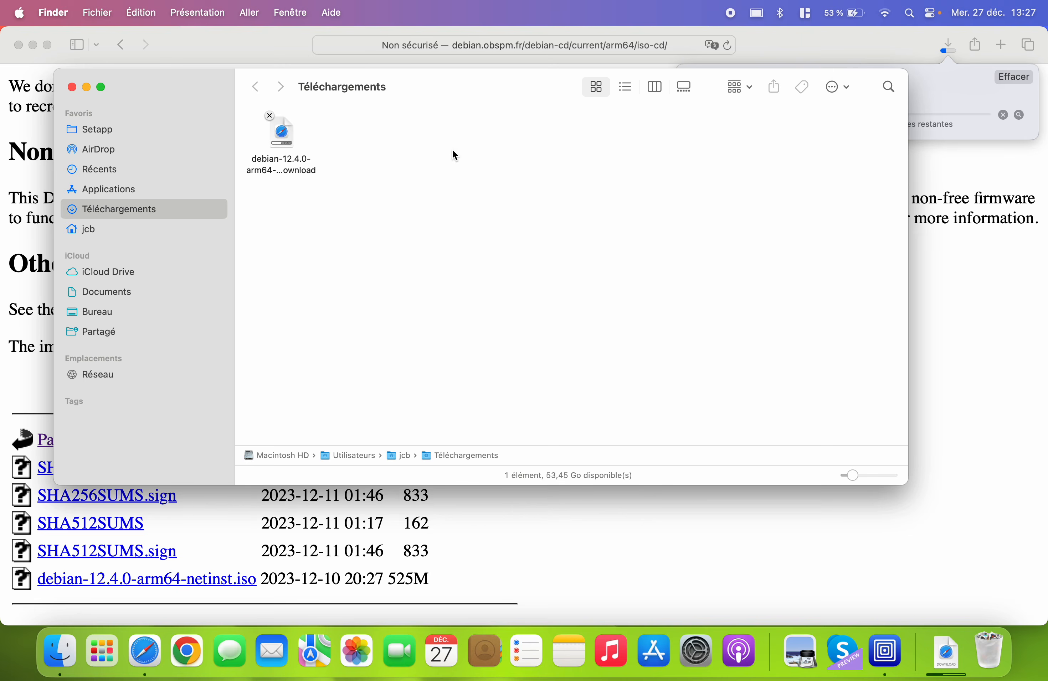
left_click_drag(493, 92, 569, 199)
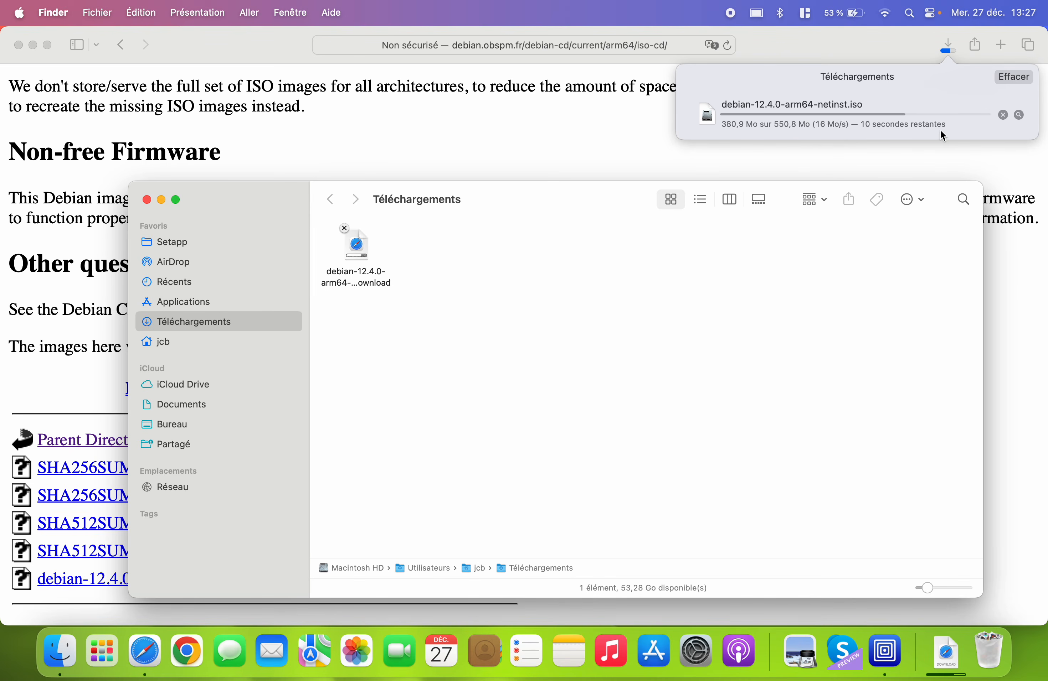
left_click(1018, 117)
left_click(1018, 117)
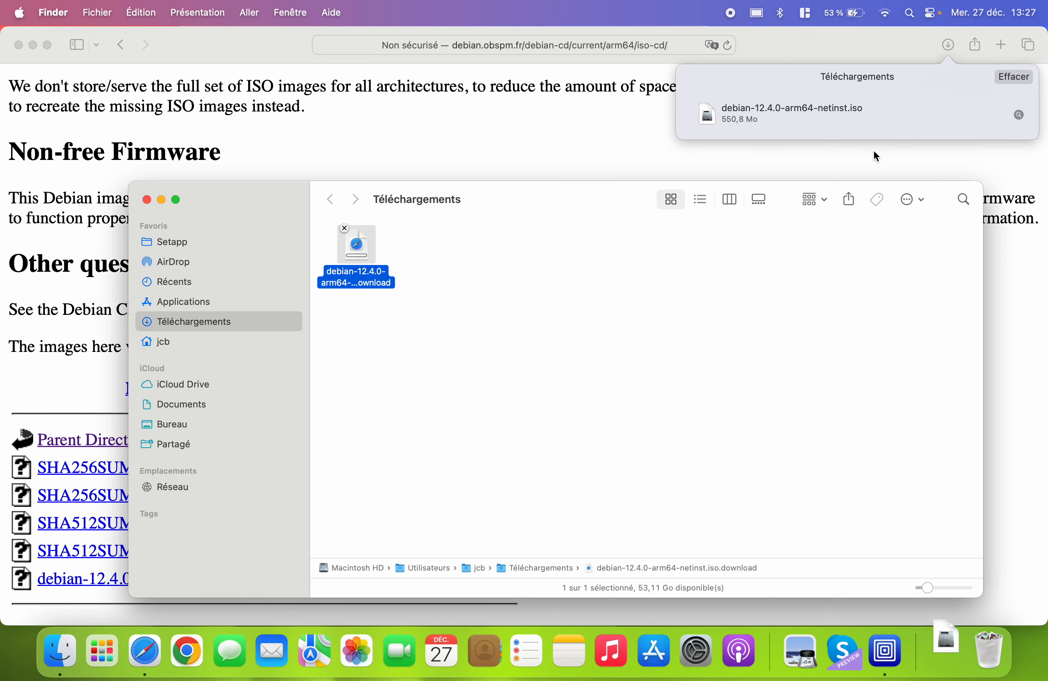
Return to Safari and quit it
left_click(401, 137)
left_click(52, 7)
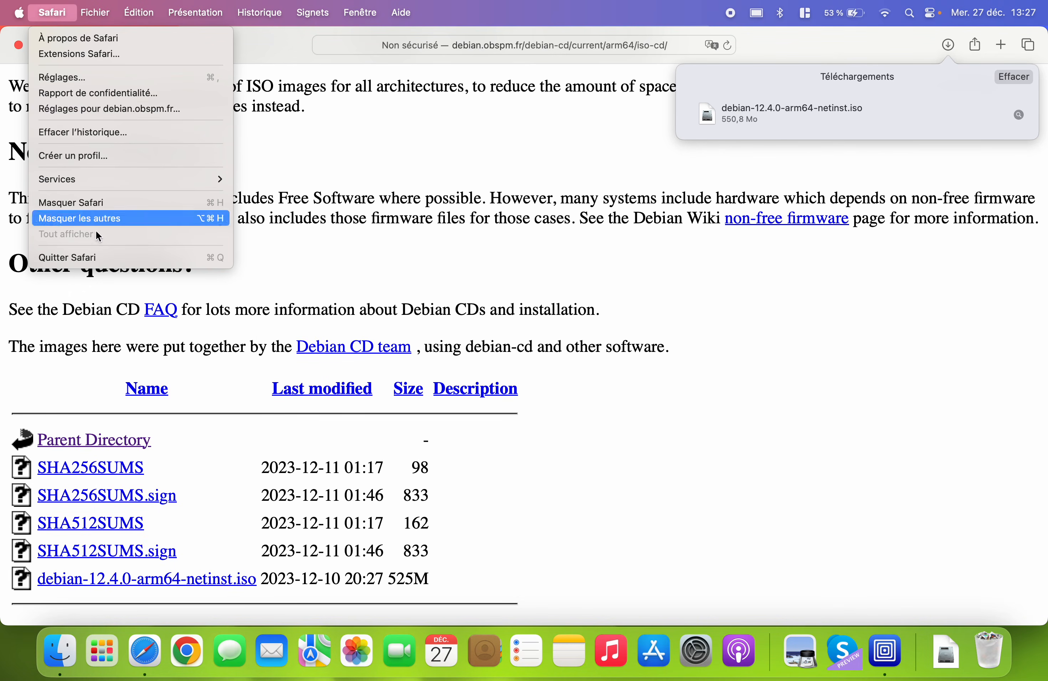
left_click(113, 256)
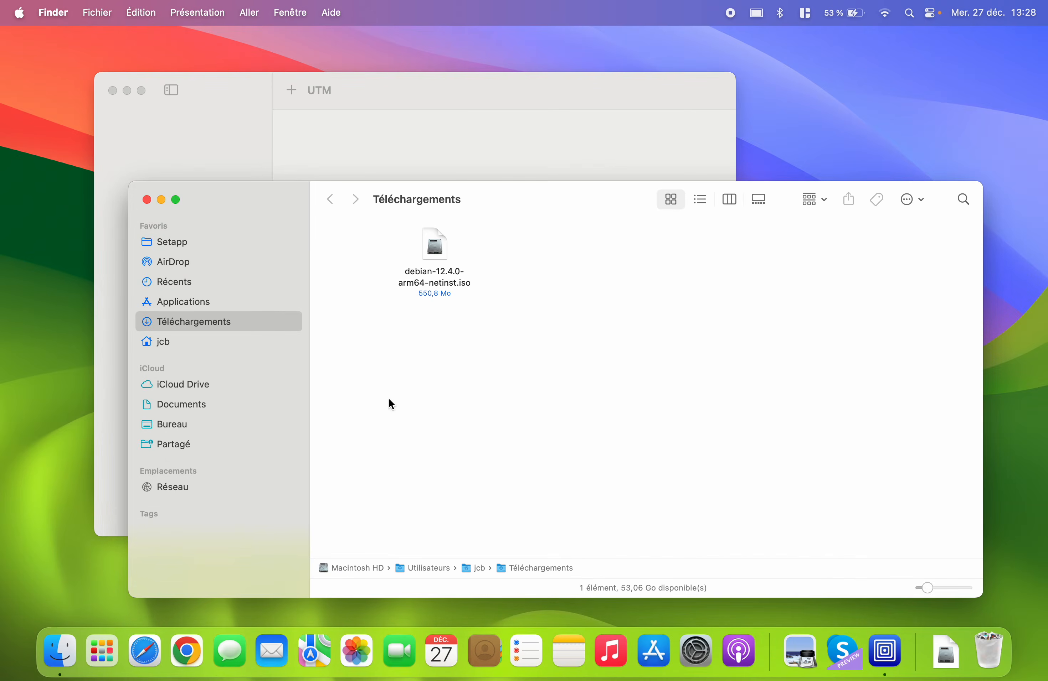
Reposition the debian-12.4.0-arm64-netinst.iso icon within the Téléchargements folder and close the folder window
left_click(439, 256)
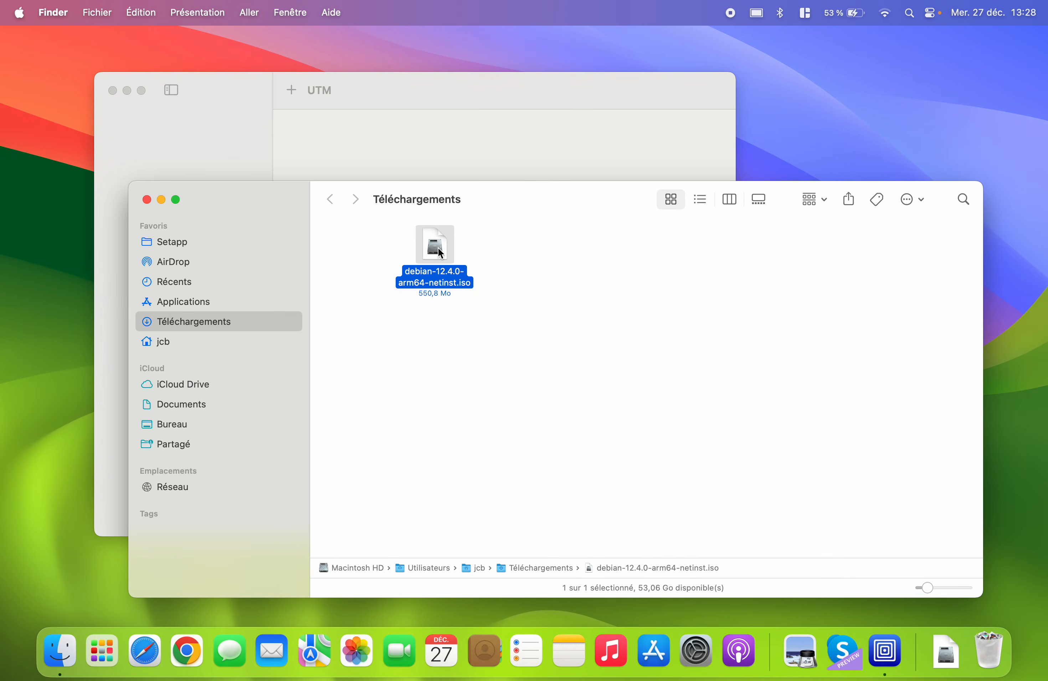
left_click_drag(439, 248, 389, 249)
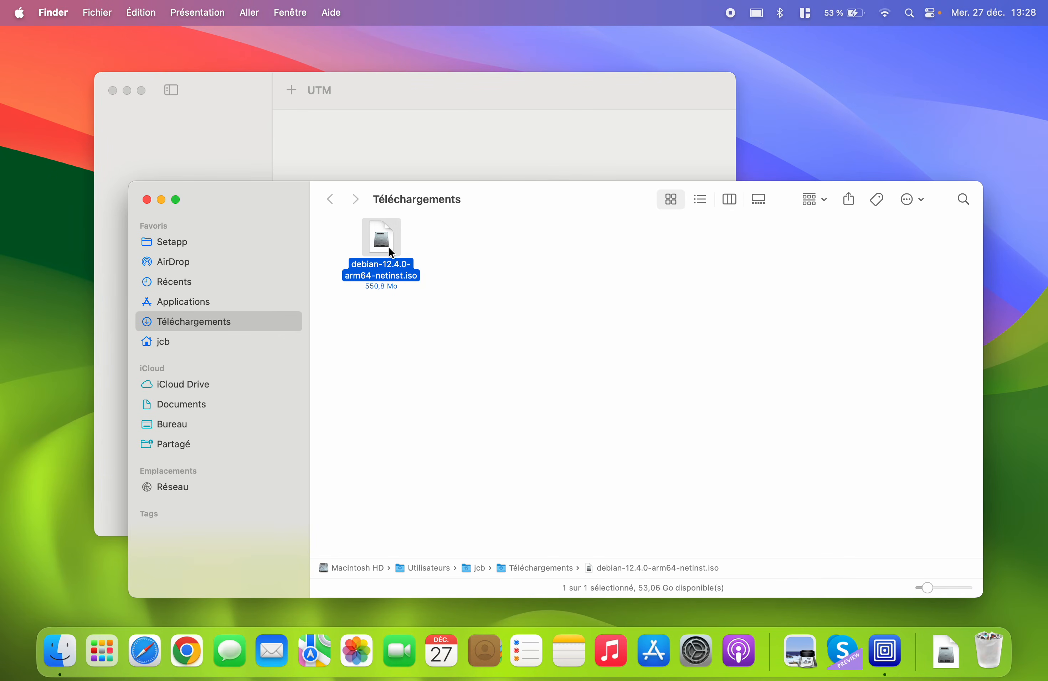
left_click(146, 200)
Reposition the UTM window and start a new virtual machine using Virtualiser with Linux as the operating system
left_click_drag(387, 105, 514, 85)
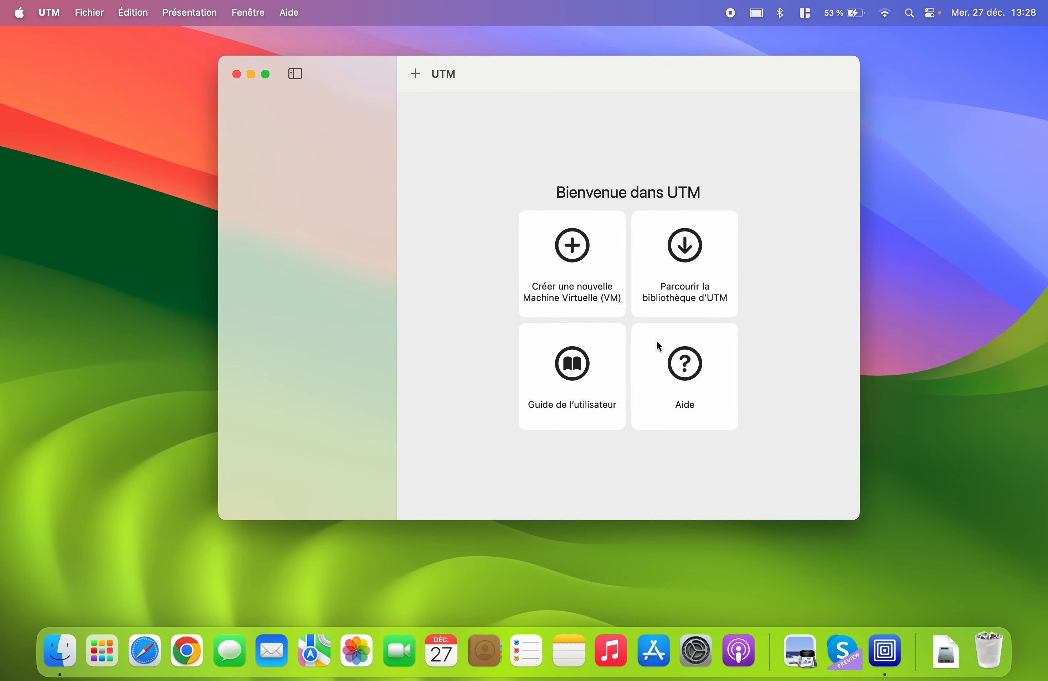
left_click(579, 256)
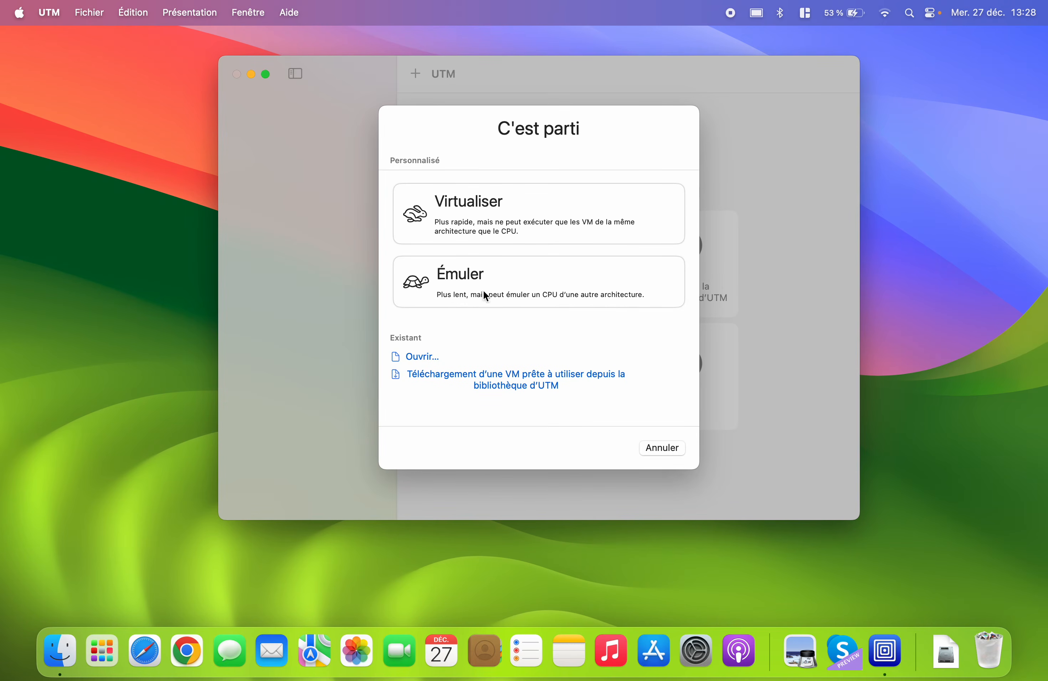
left_click(478, 207)
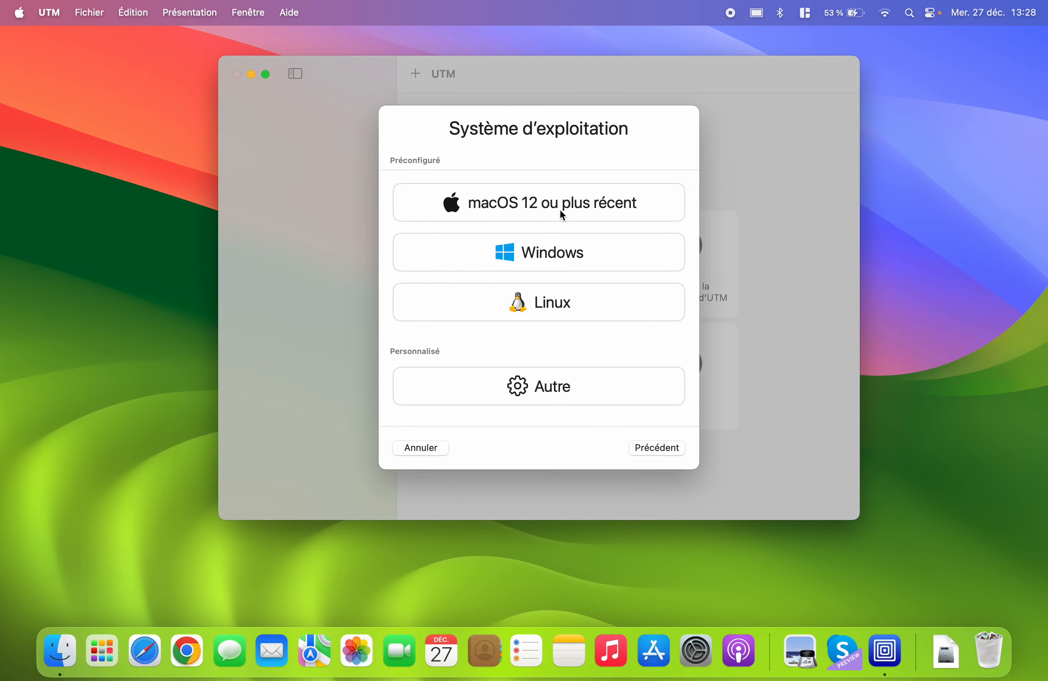
left_click(546, 307)
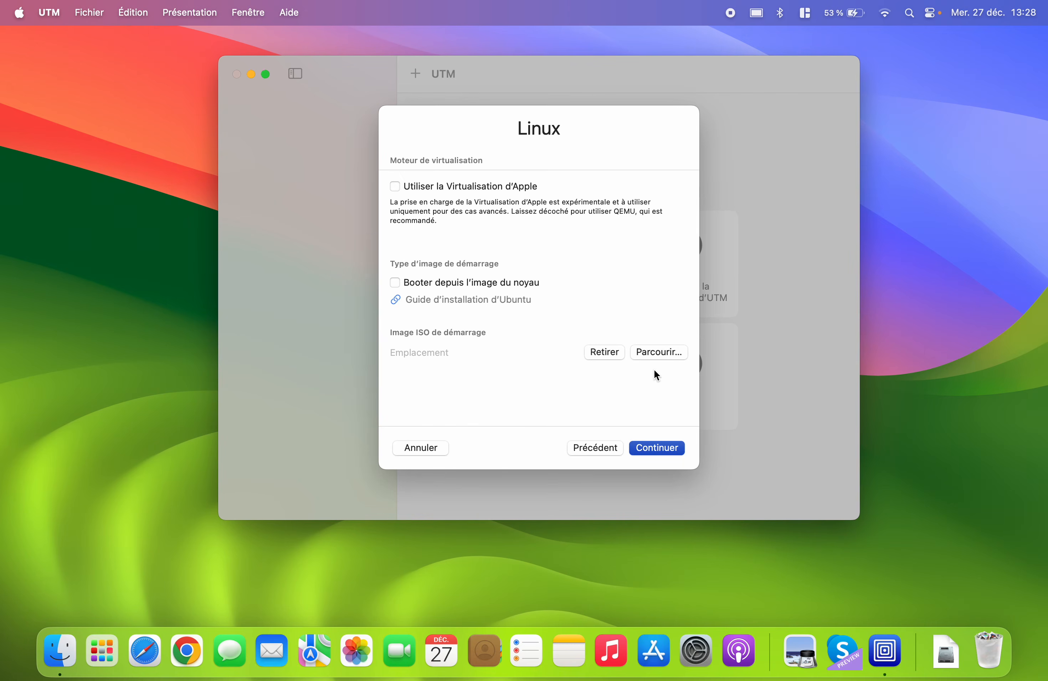
Set debian-12.4.0-arm64-netinst.iso from Téléchargements as the boot ISO image and proceed to the hardware settings
left_click(661, 353)
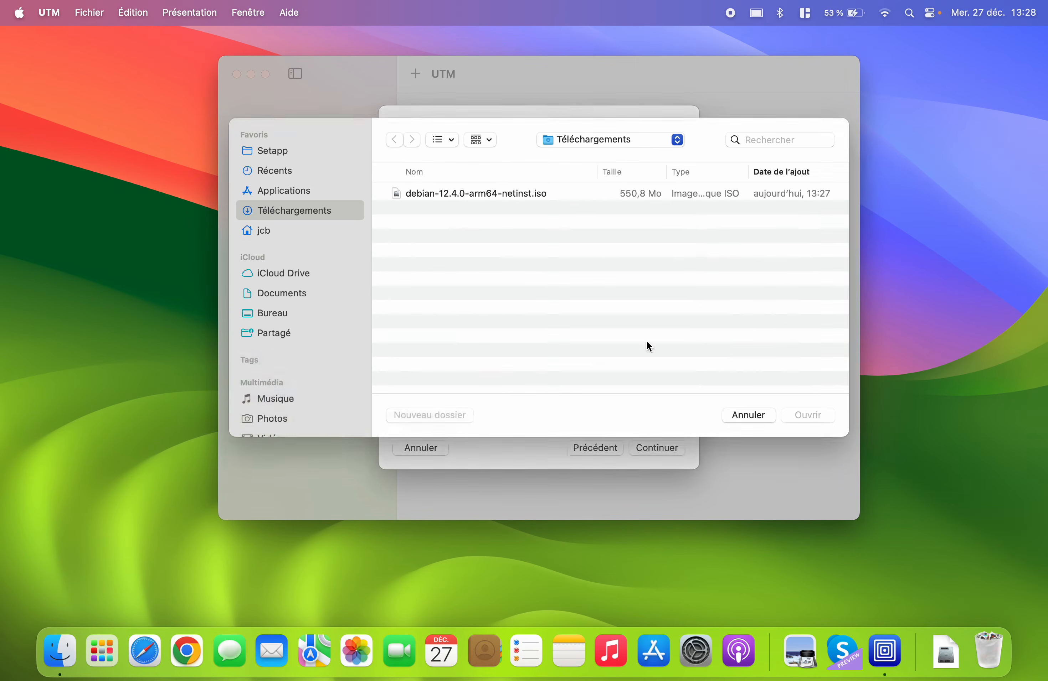
left_click(482, 208)
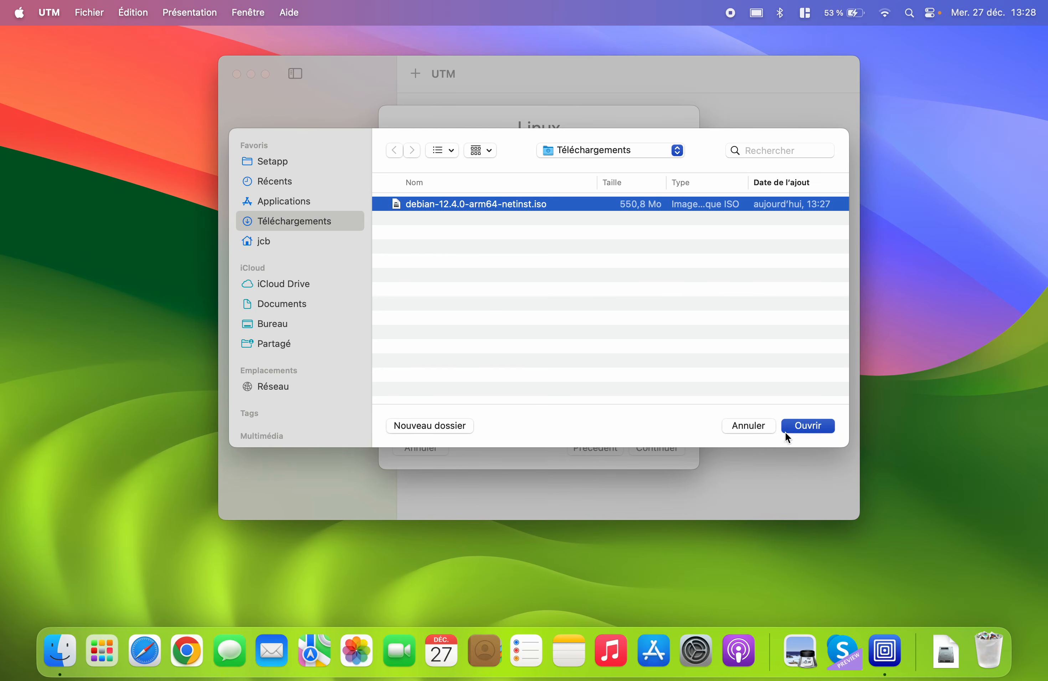
left_click(812, 425)
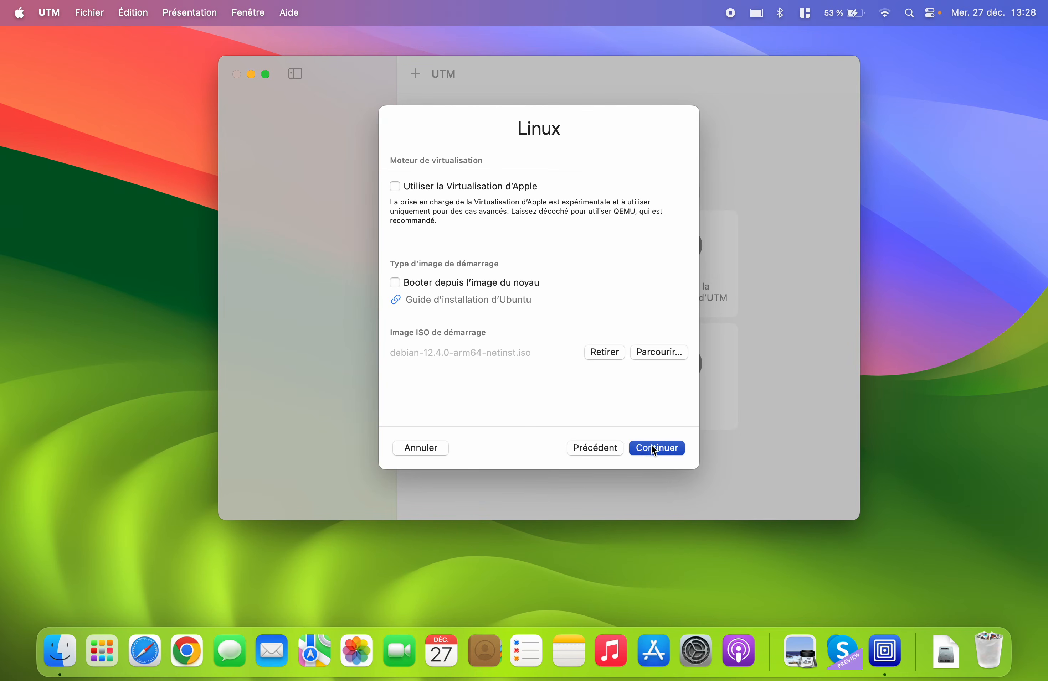
left_click(659, 449)
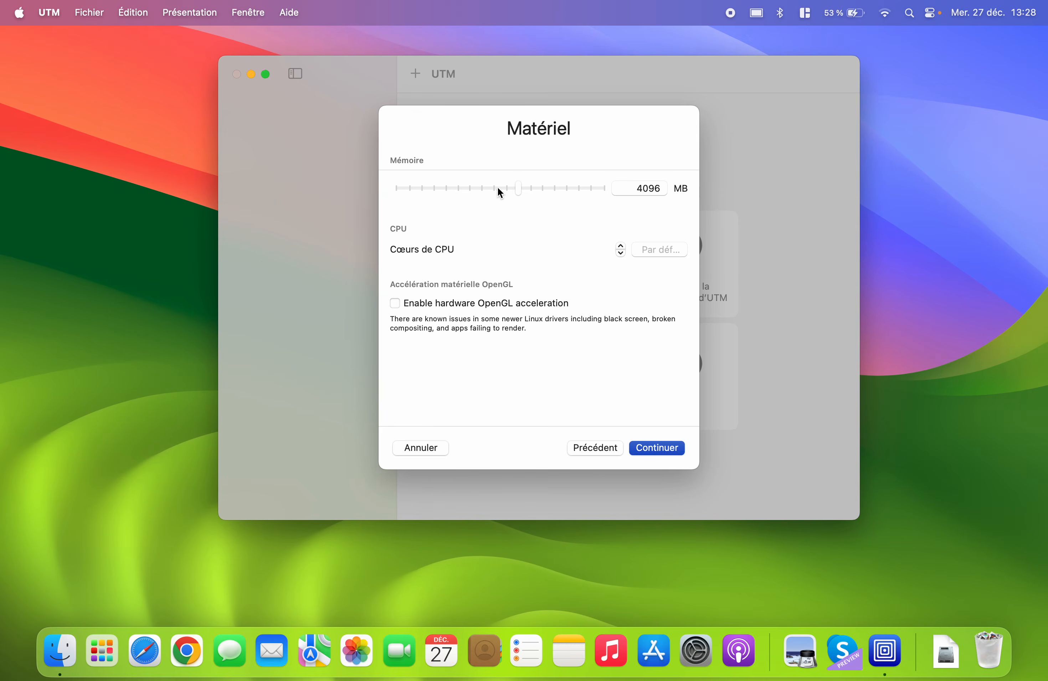
Set the virtual machine's memory to 8 GB and accept a storage size of 64 GB
left_click(542, 190)
left_click(660, 446)
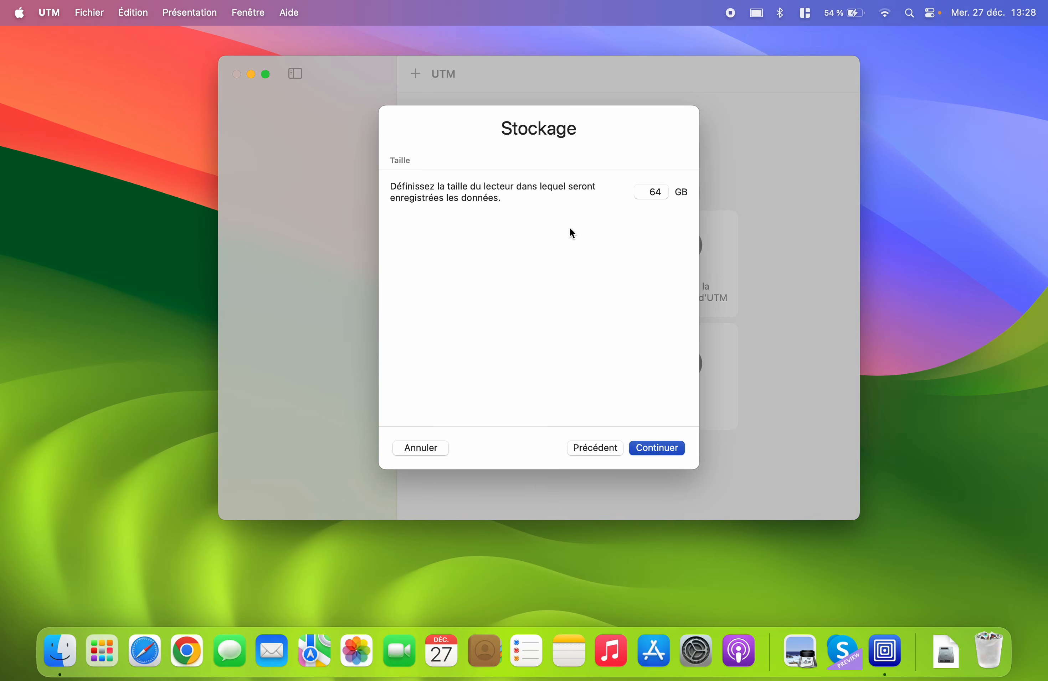
left_click(667, 444)
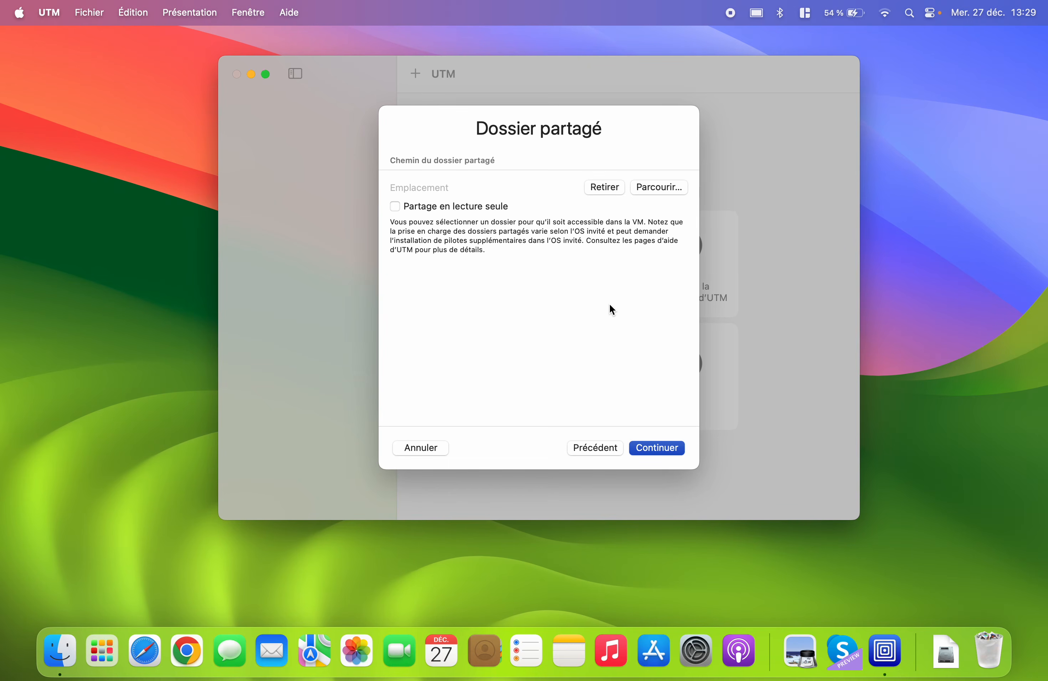
Choose the Téléchargements folder as the virtual machine's shared folder and proceed to the summary
left_click(659, 187)
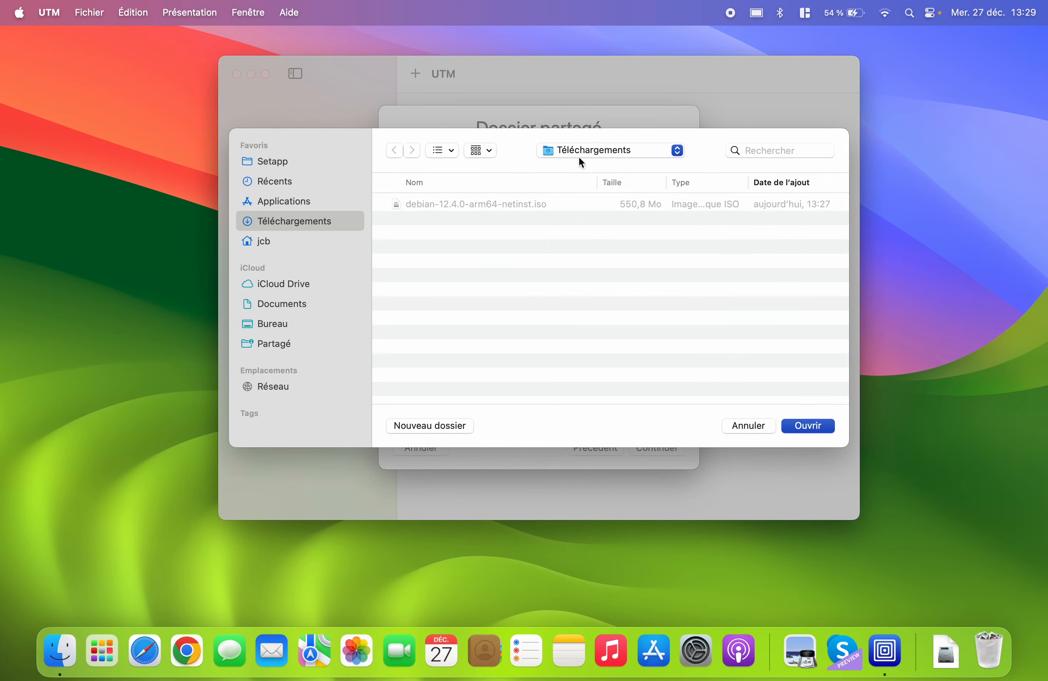
left_click(811, 427)
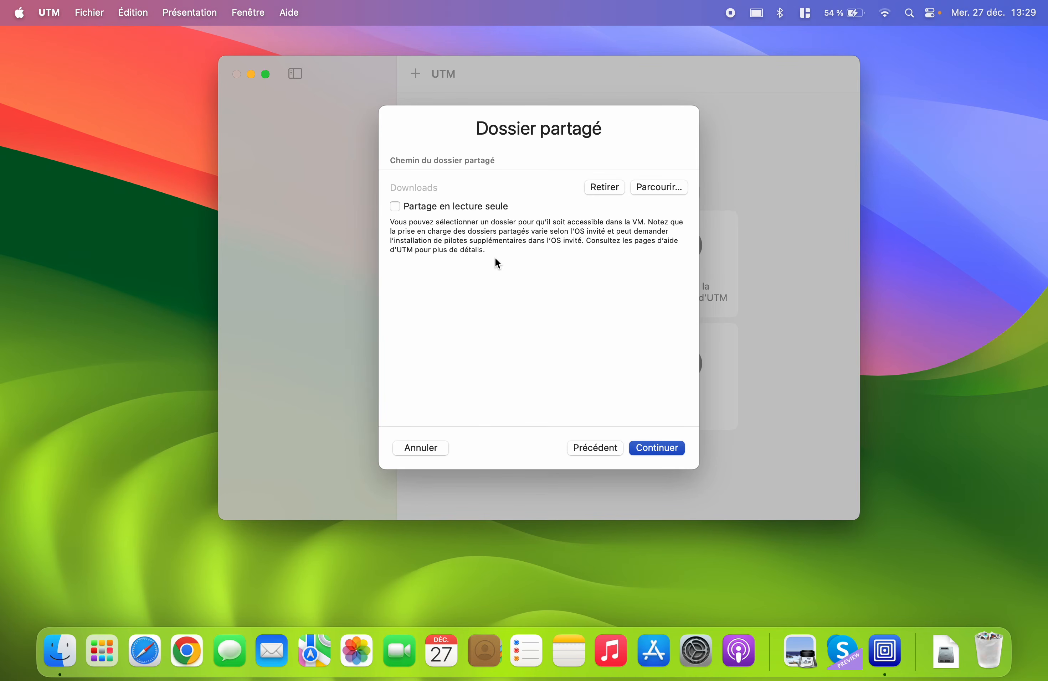
left_click(658, 448)
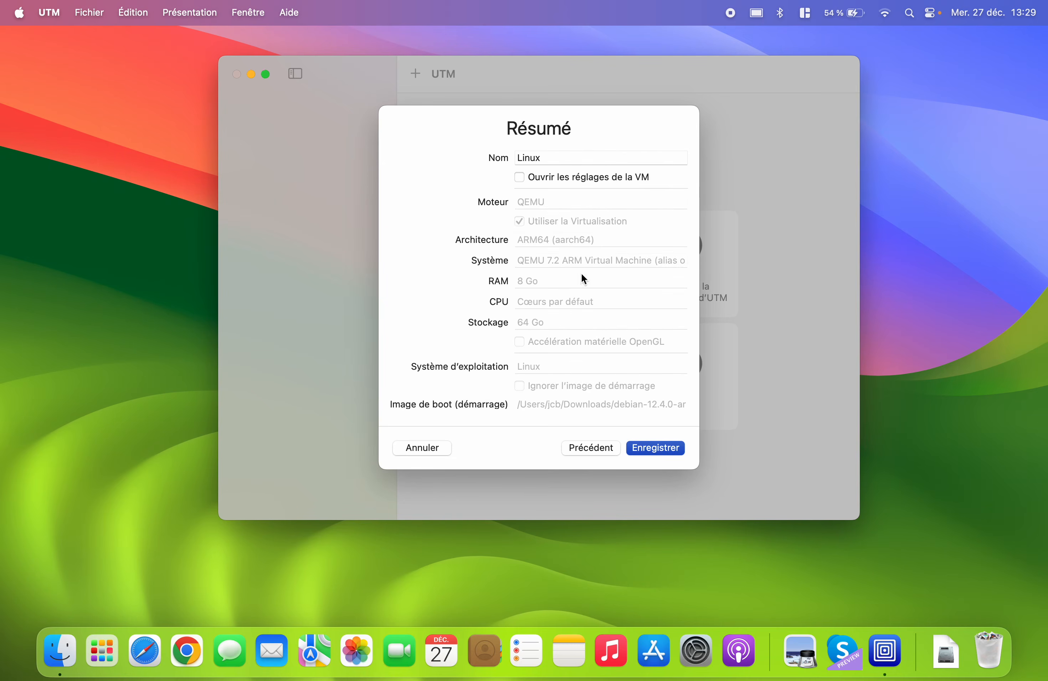
Name the virtual machine DebianJC, review its summary and save it
left_click_drag(560, 161, 469, 155)
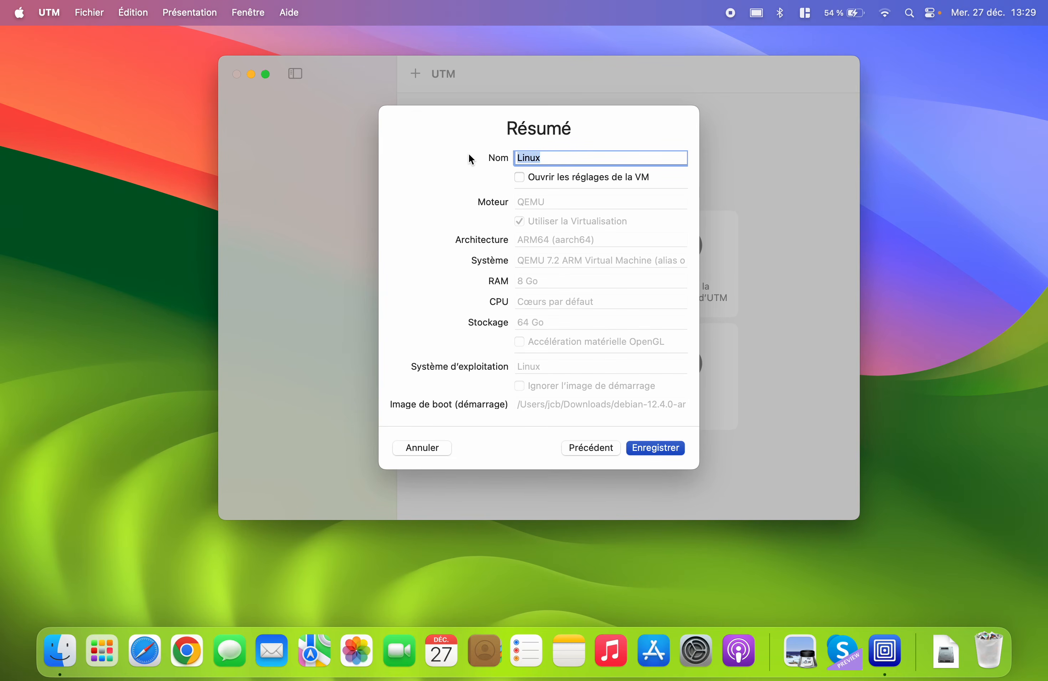
type("`d")
key("BackSpace")
key("BackSpace")
type("DebianJC")
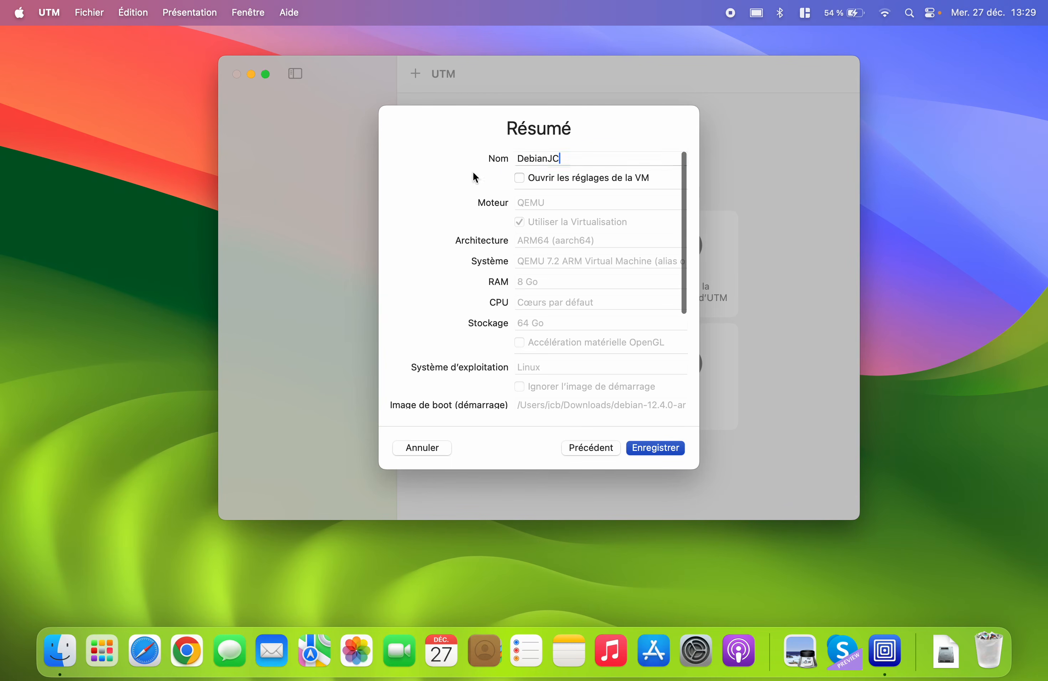
scroll(603, 366, "down", 5)
scroll(613, 376, "up", 5)
left_click(665, 448)
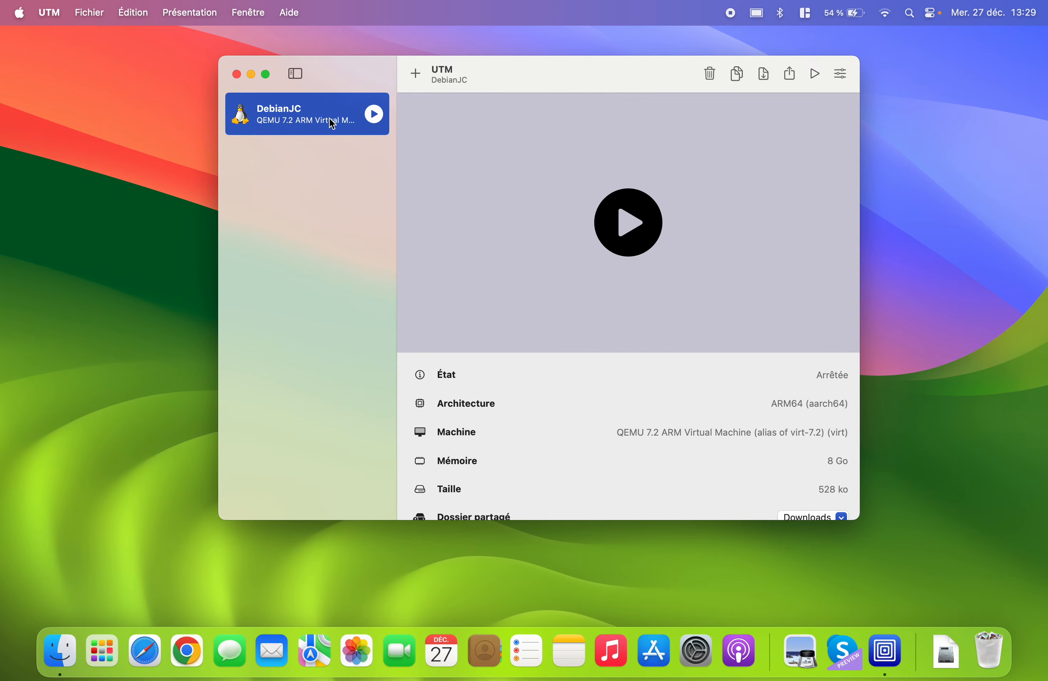
Review the details of the DebianJC virtual machine and start it
scroll(554, 403, "down", 1)
scroll(553, 405, "down", 3)
scroll(554, 405, "up", 3)
left_click(622, 218)
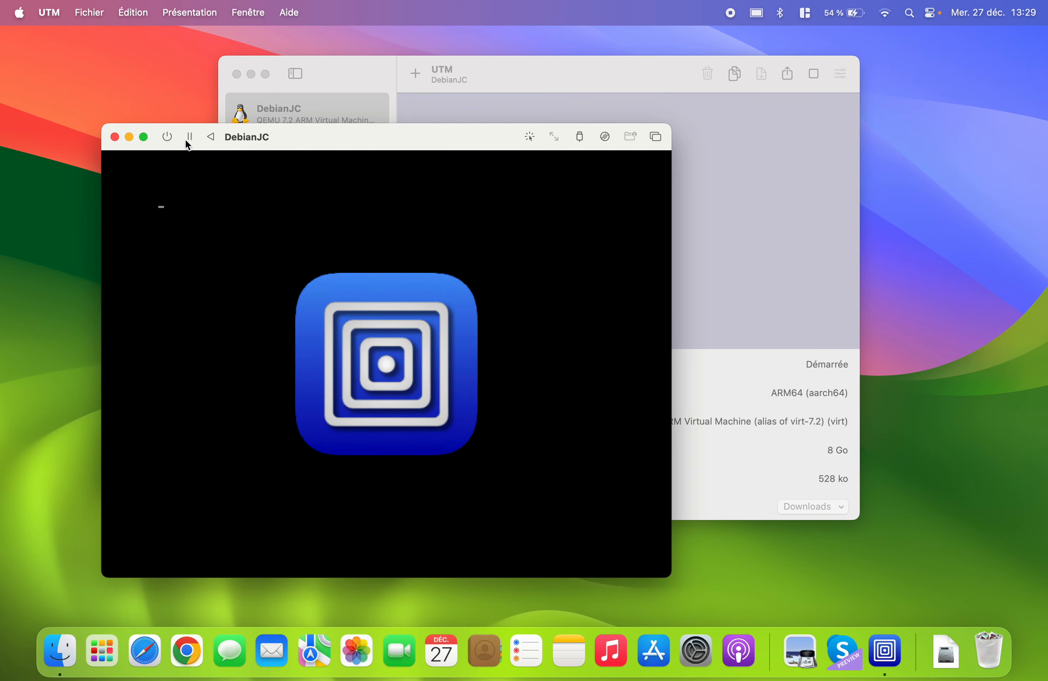
Switch the DebianJC display to full screen and back to a window, and close that window
left_click(145, 137)
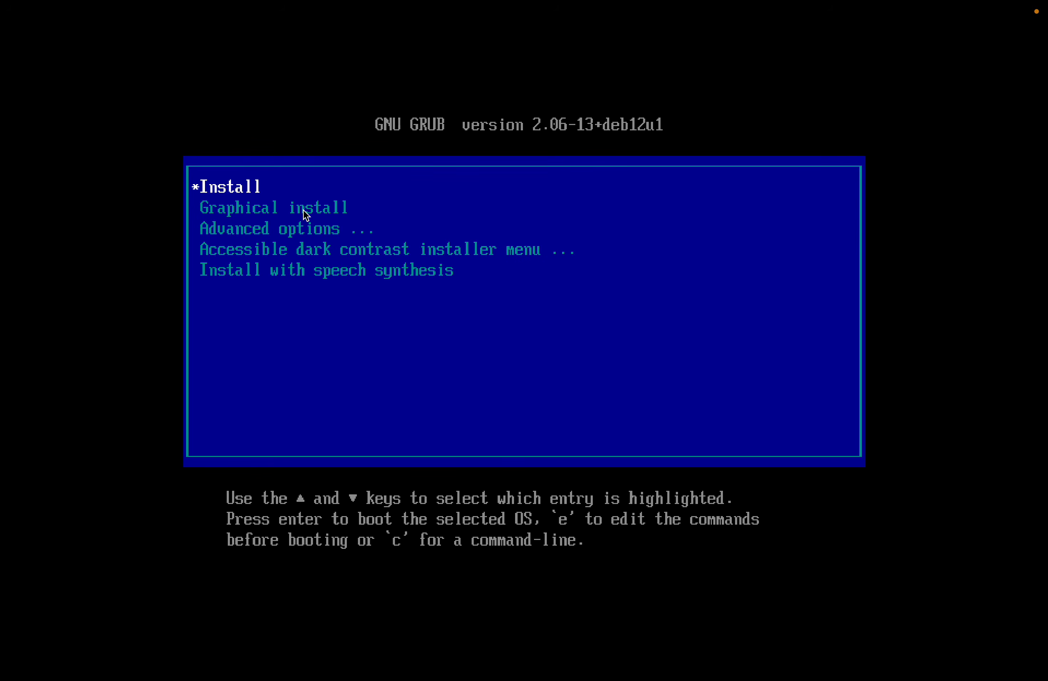
mouse_move(124, 2)
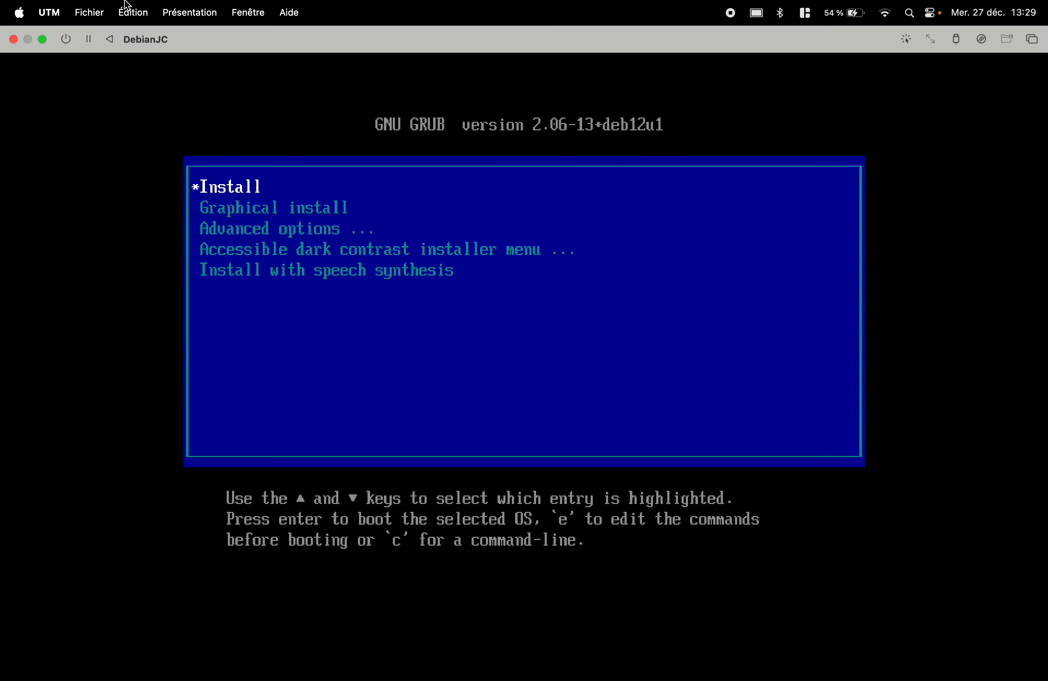
left_click(41, 39)
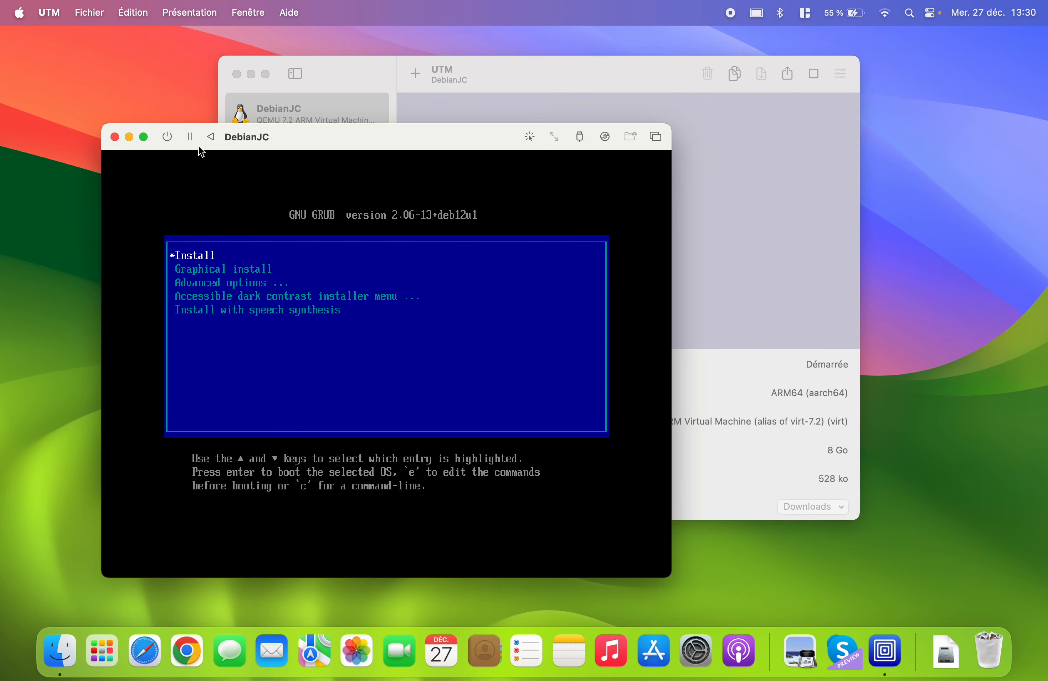
left_click_drag(152, 136, 138, 135)
left_click(101, 134)
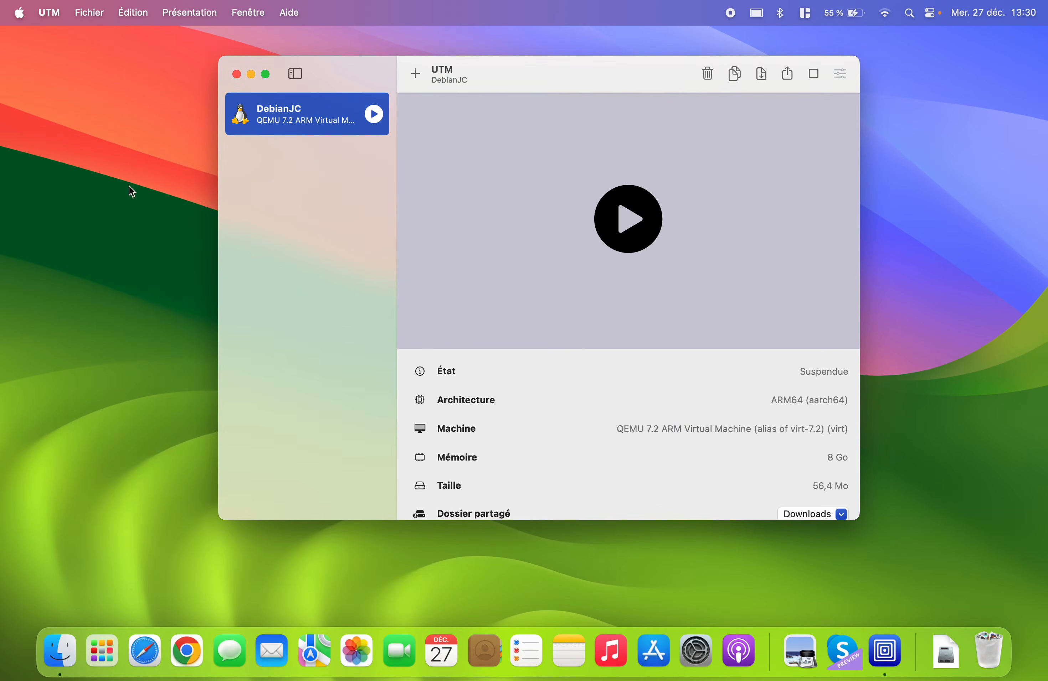
Resume the DebianJC virtual machine and launch Graphical install from the GRUB boot menu
left_click(373, 113)
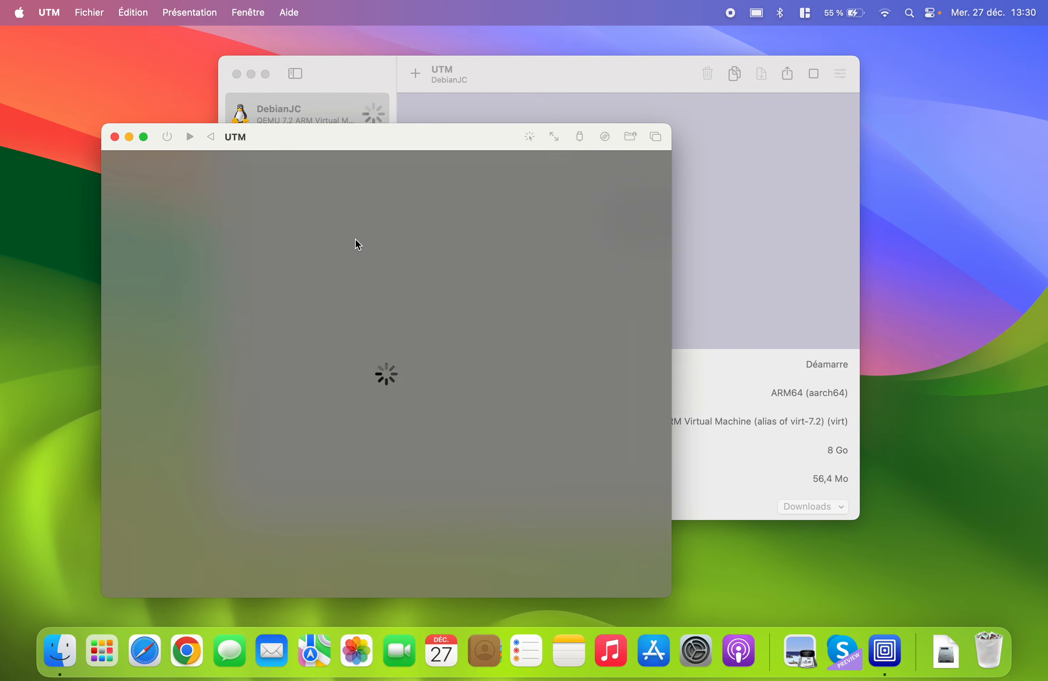
key("Down")
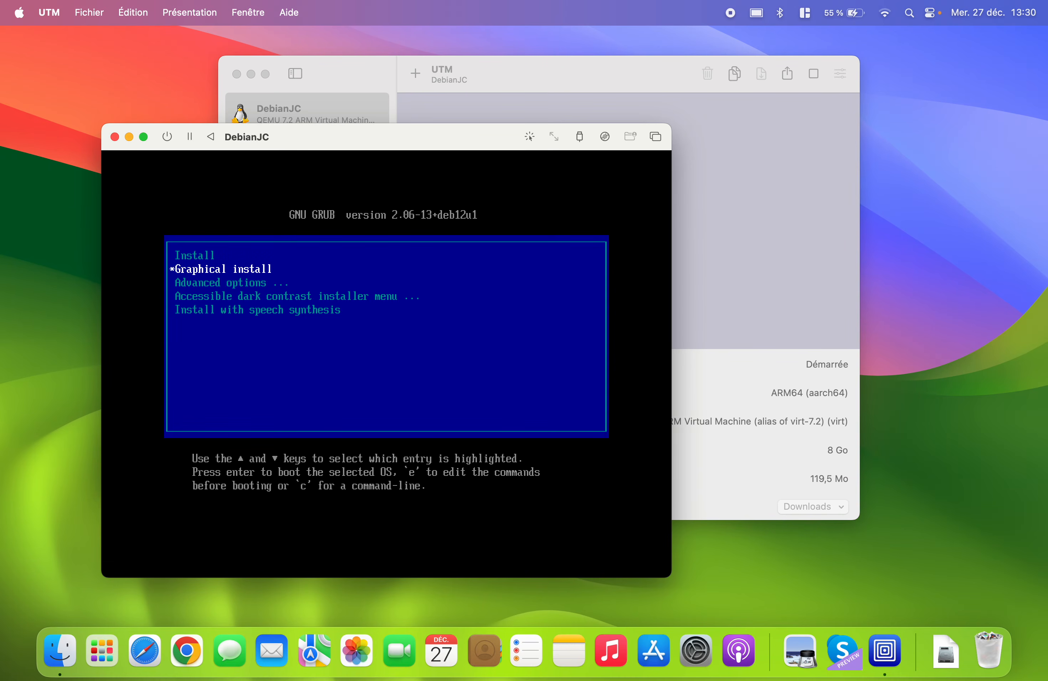
key("Return")
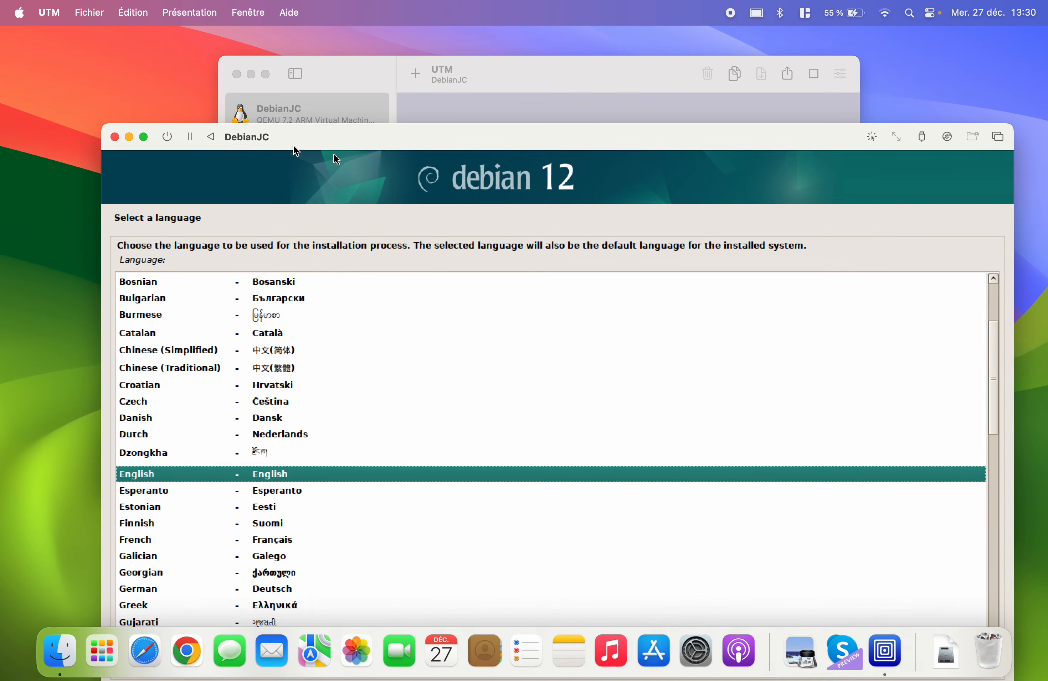
With the installer in full screen, set the language to French, the country to France and the keyboard layout to Français
left_click_drag(339, 135, 305, 52)
left_click(109, 53)
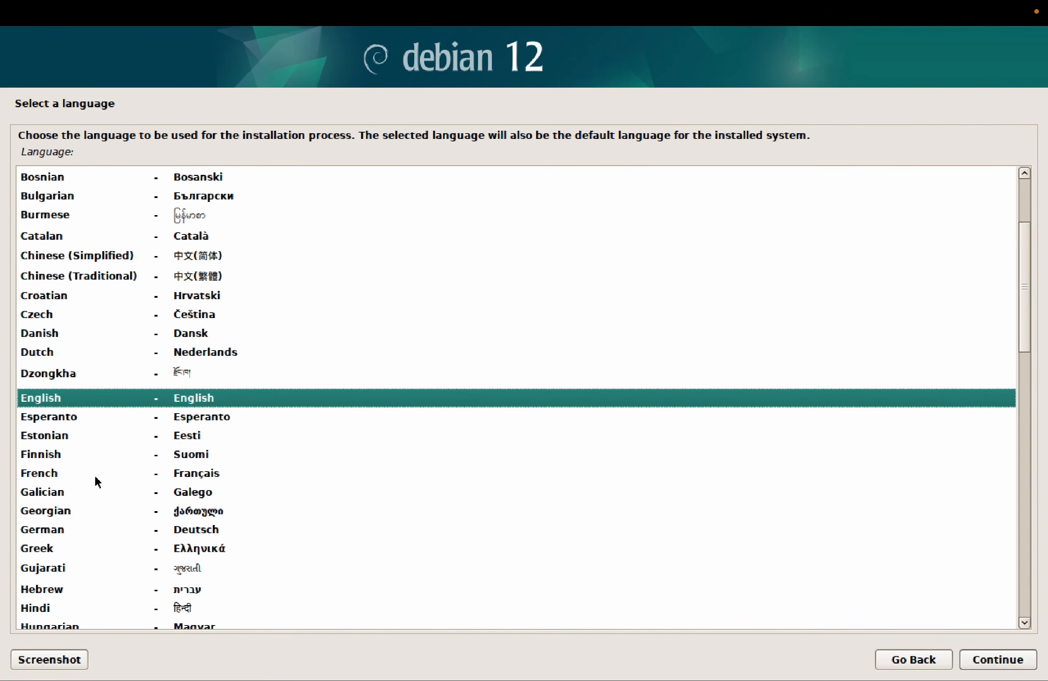
left_click(109, 472)
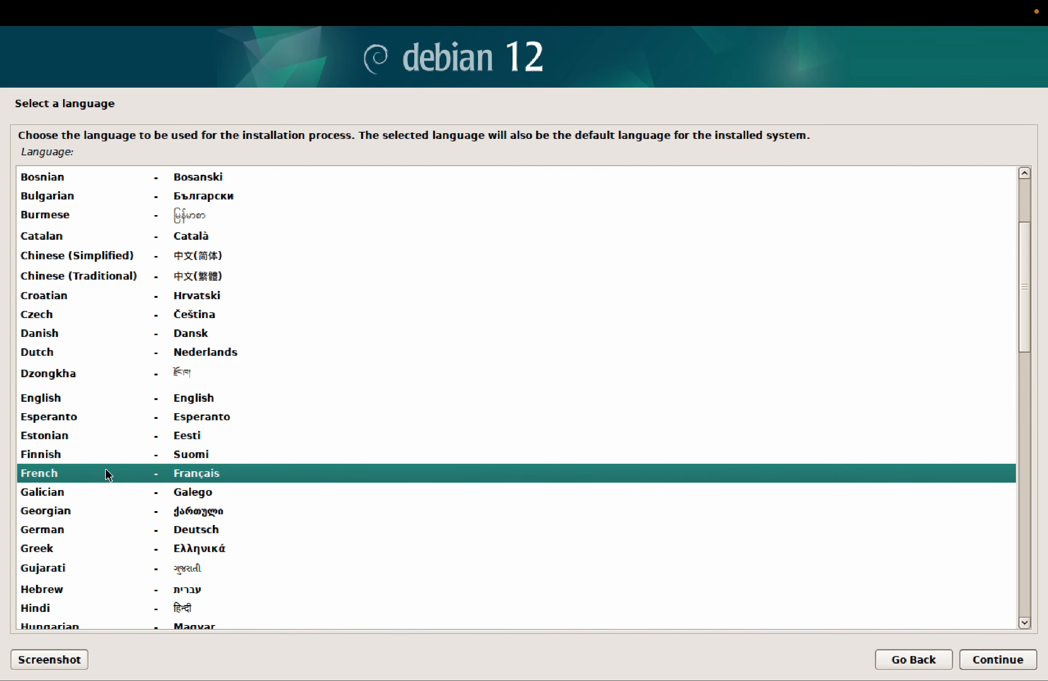
left_click(1006, 666)
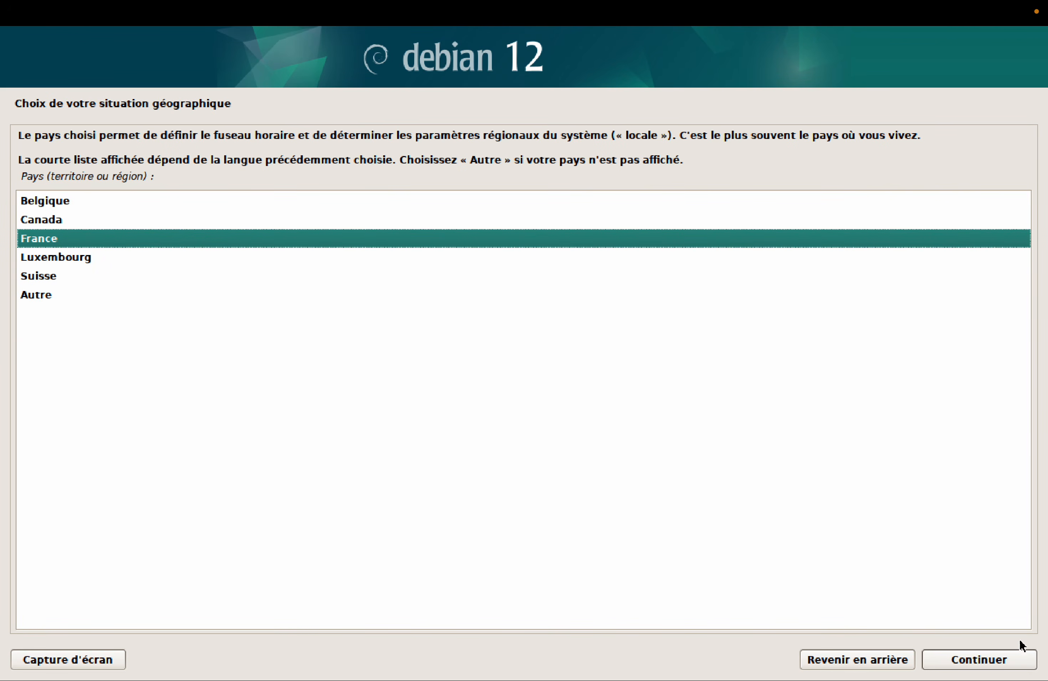
left_click(991, 659)
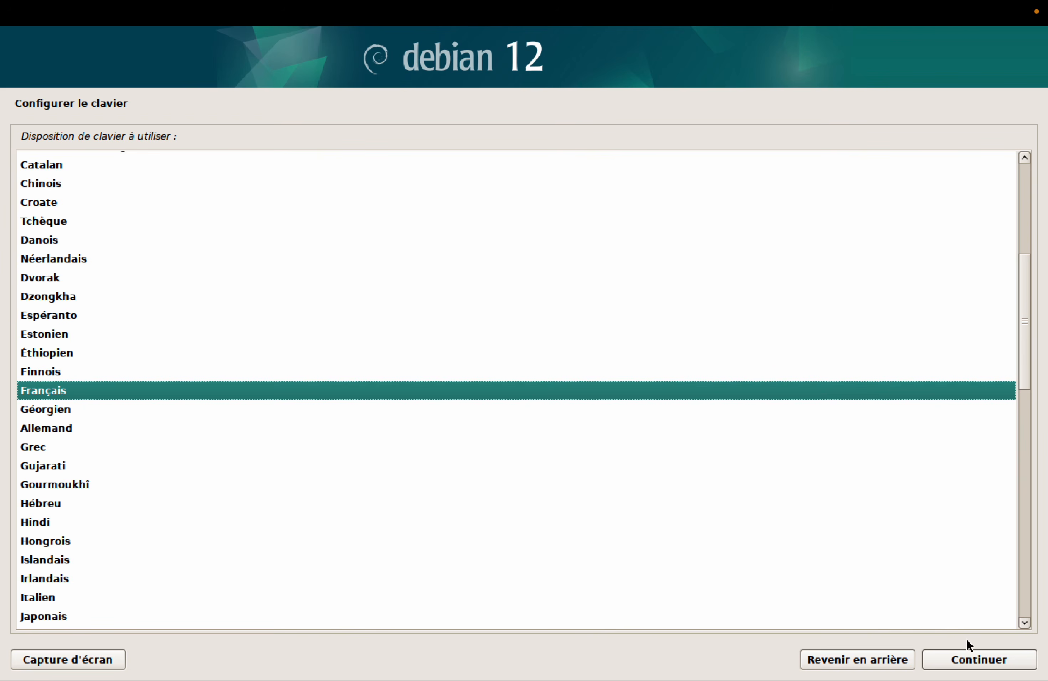
left_click(975, 659)
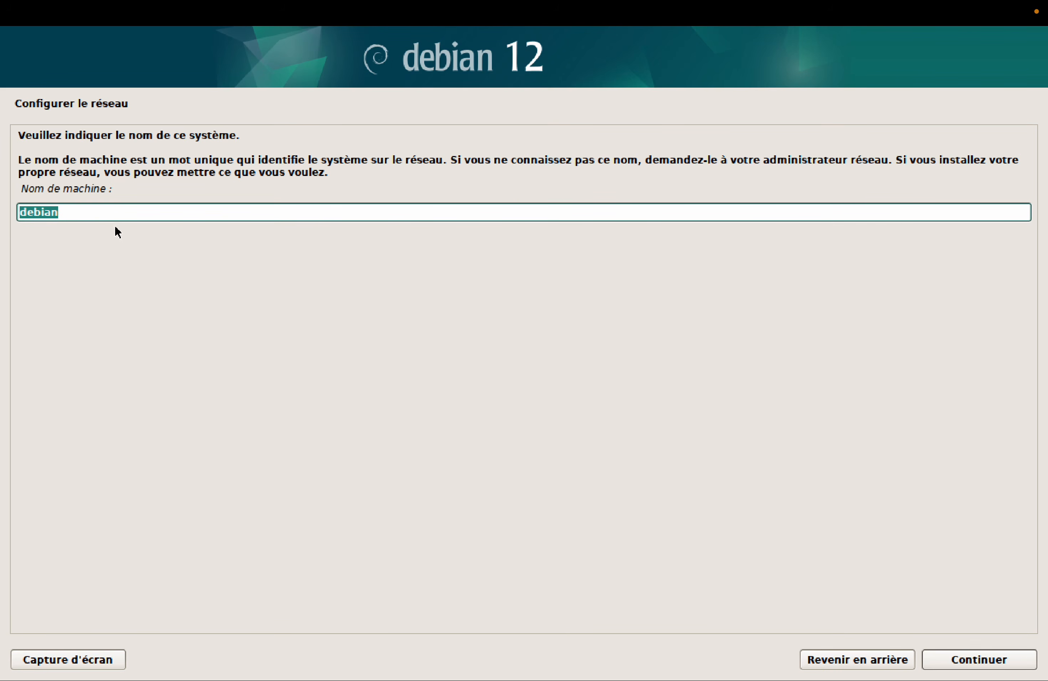
Keep debian as the machine's host name and leave the network domain empty
left_click(115, 211)
left_click(989, 660)
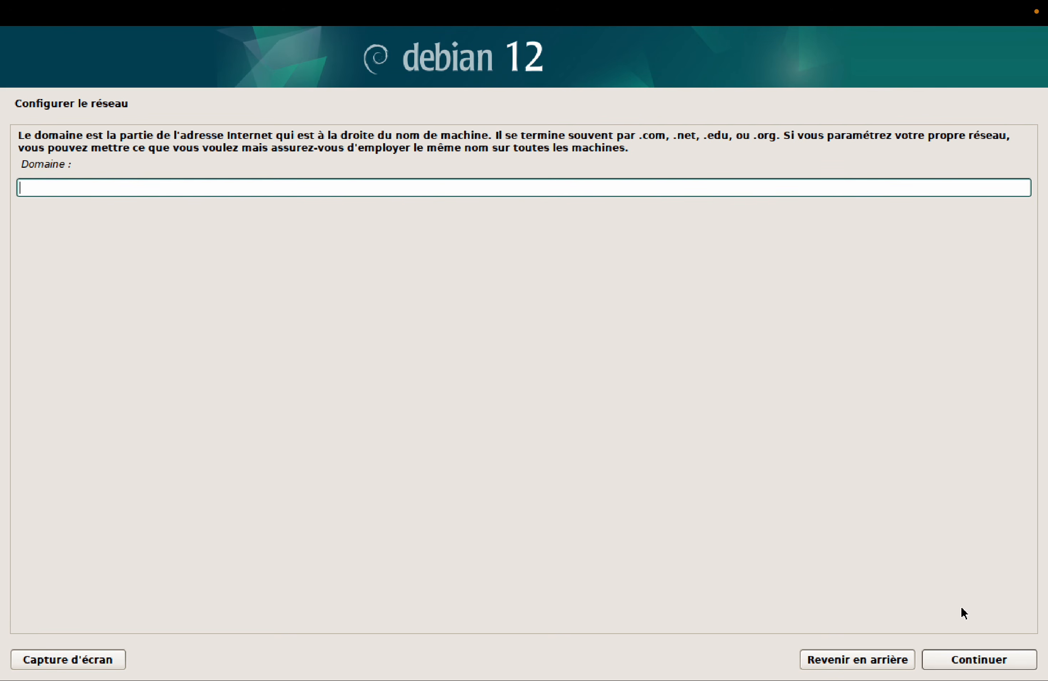
left_click(992, 663)
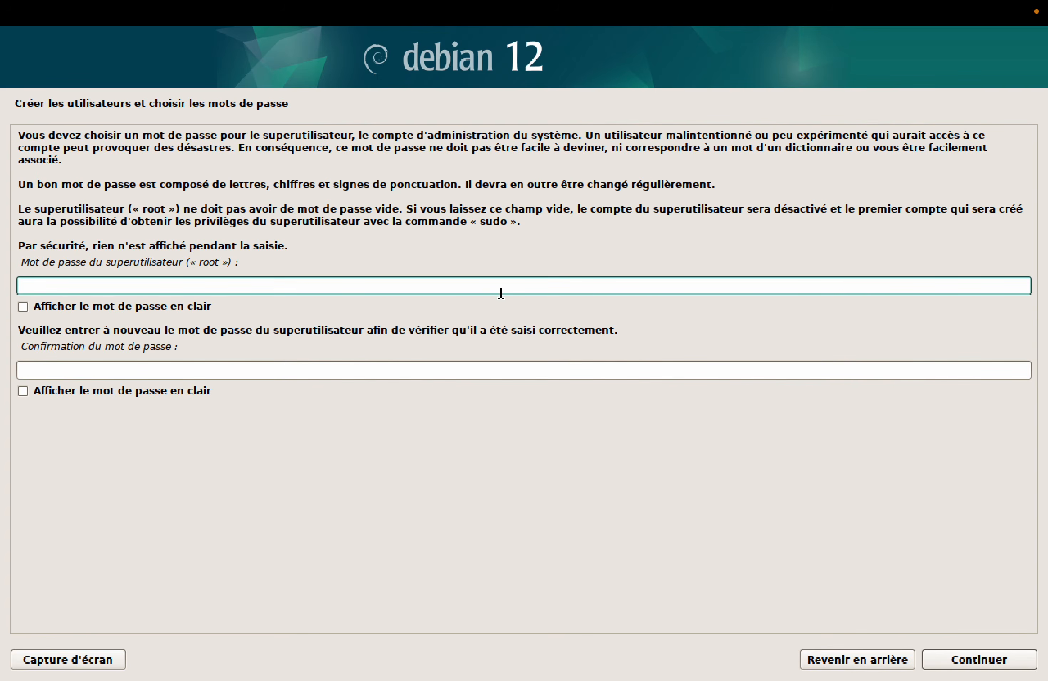
Enter and confirm the superuser (root) password, and proceed to creating the user account
type("••••••")
left_click(305, 371)
type("••••••")
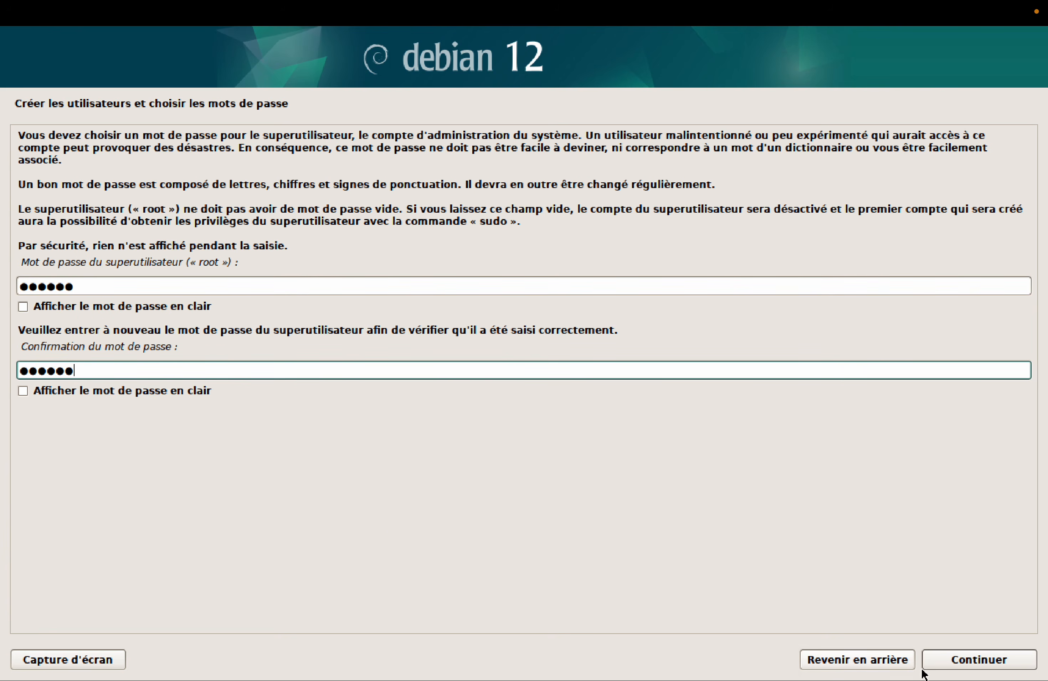
left_click(962, 661)
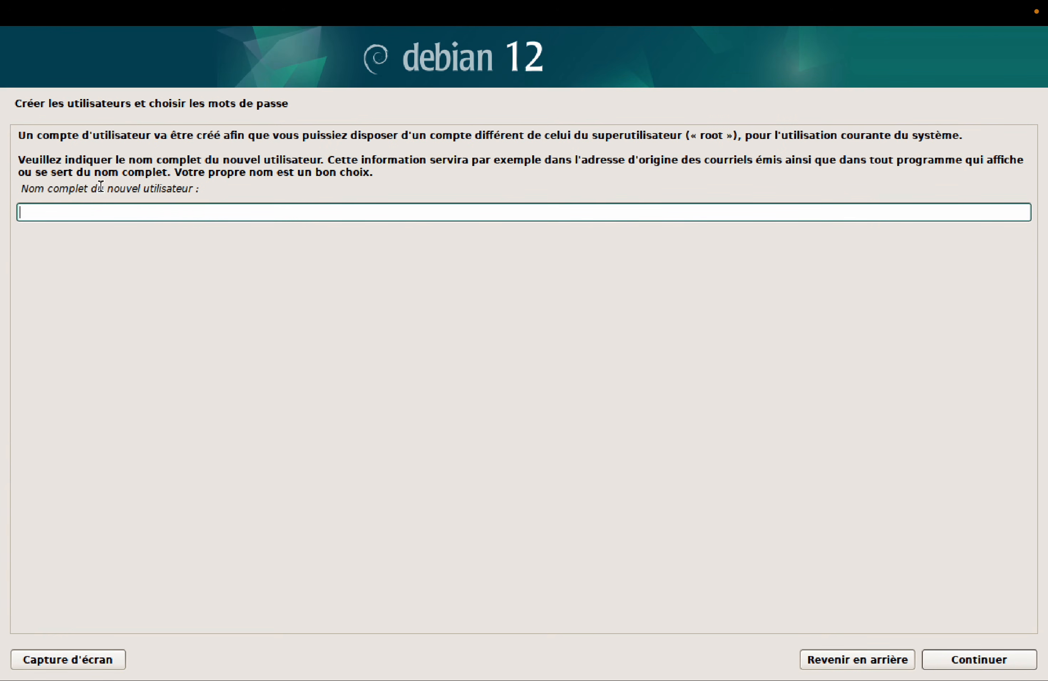
Enter the new user's full name and accept the suggested login for the account
type("jcb")
left_click(983, 655)
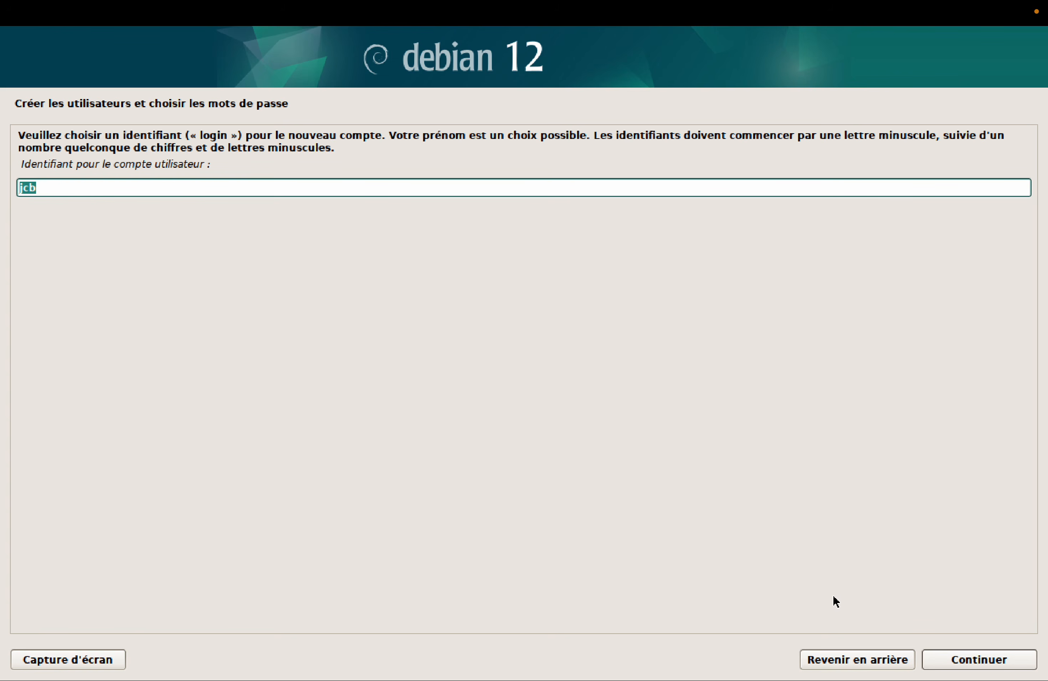
left_click(963, 663)
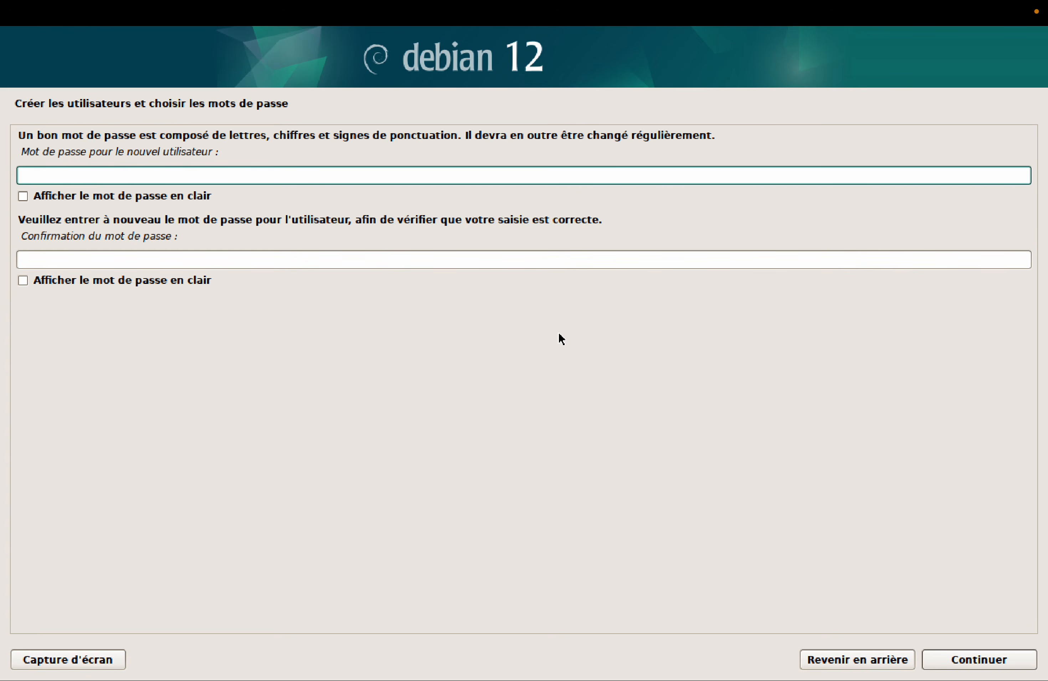
Enter and confirm the new user account's password, and proceed to disk partitioning
type("••••••")
key("Tab")
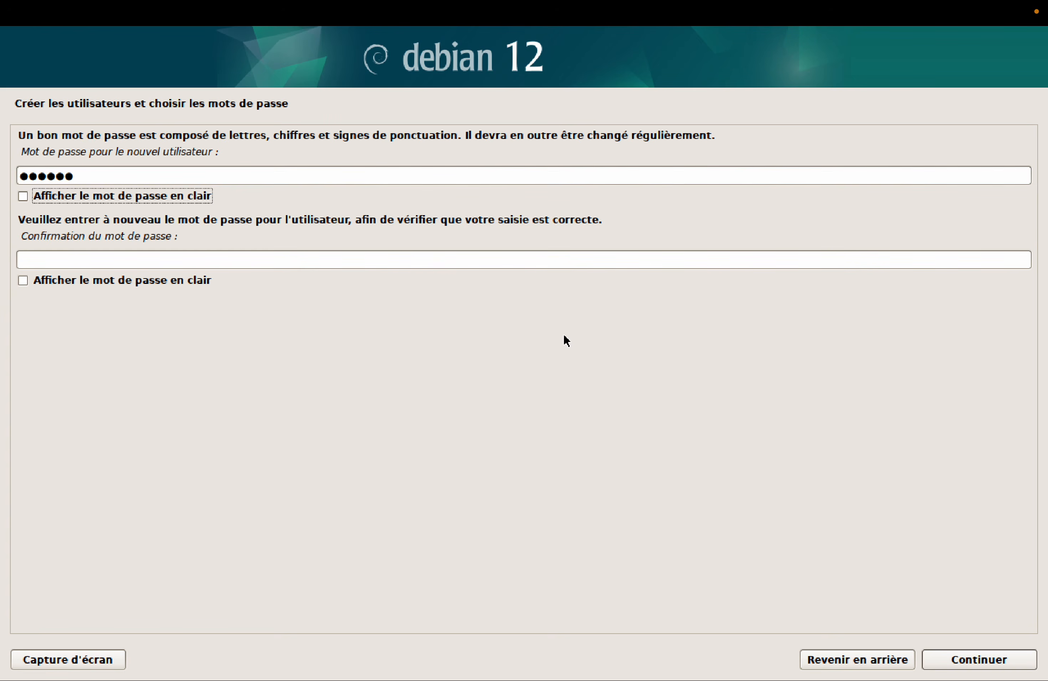
left_click(300, 255)
type("••••••")
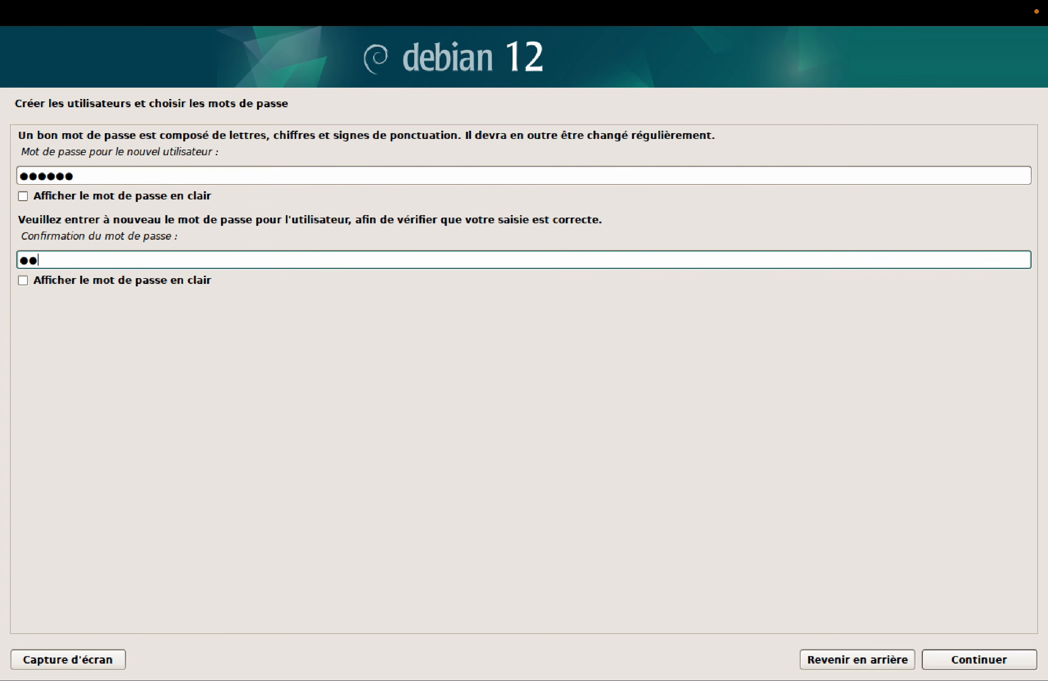
left_click(962, 660)
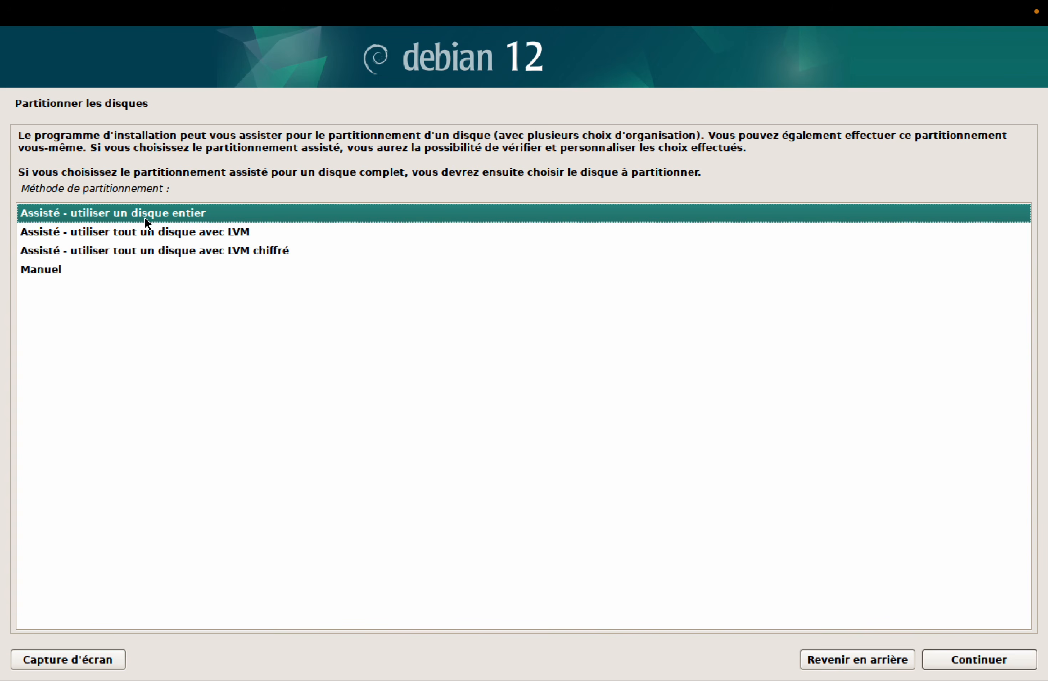
Partition the whole virtual disk vda with the guided method, everything in a single partition, and agree to write the changes to disk
left_click(982, 663)
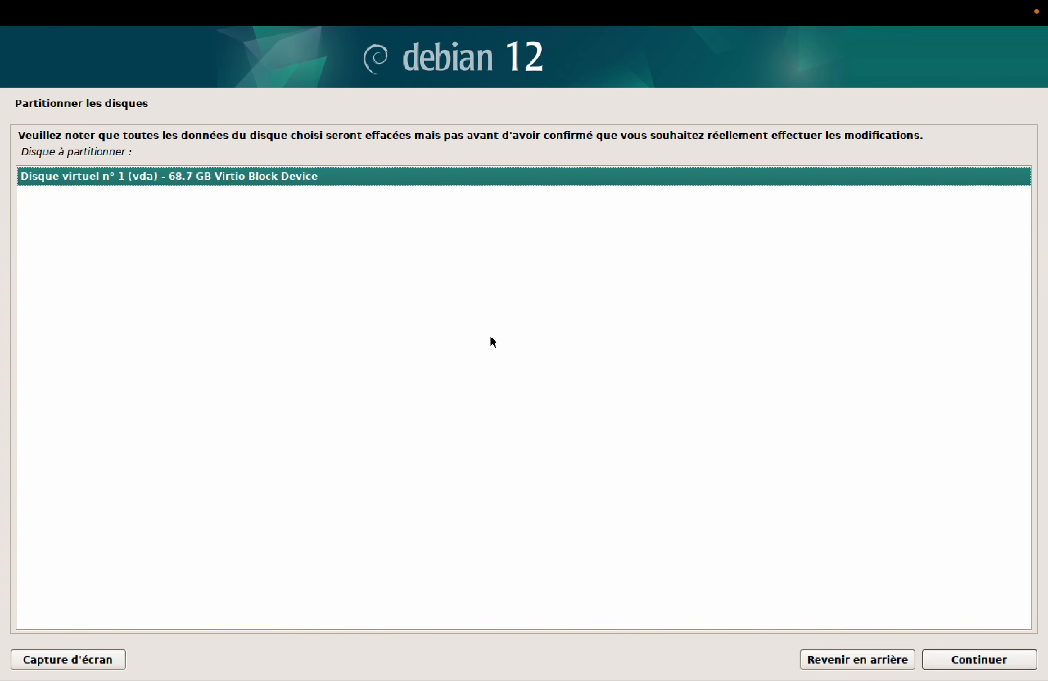
left_click(969, 664)
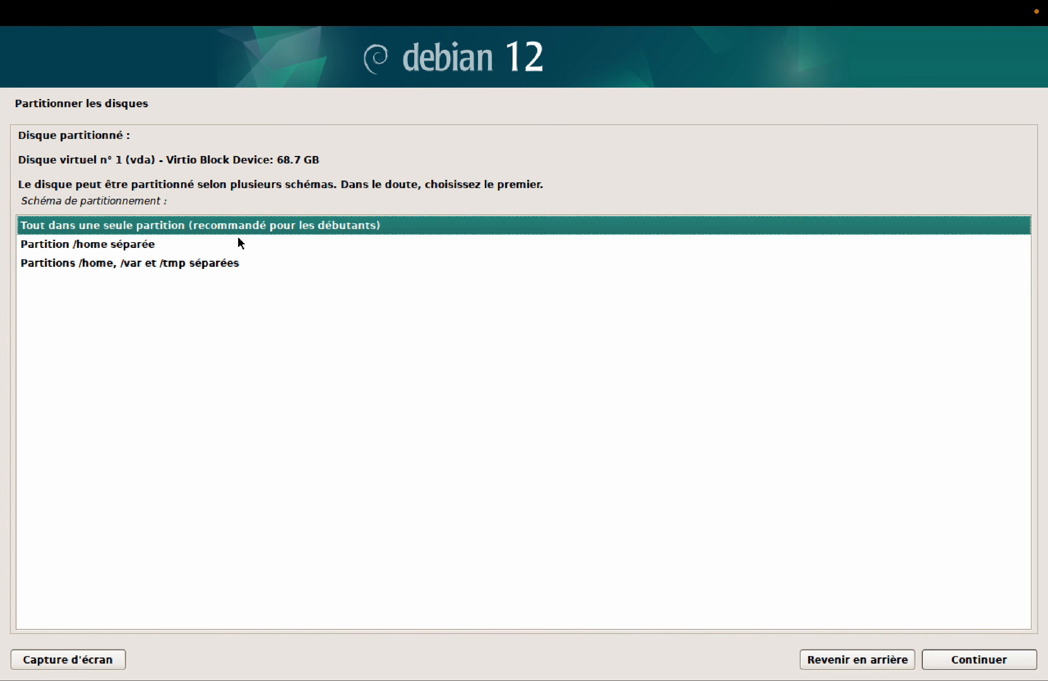
left_click(954, 667)
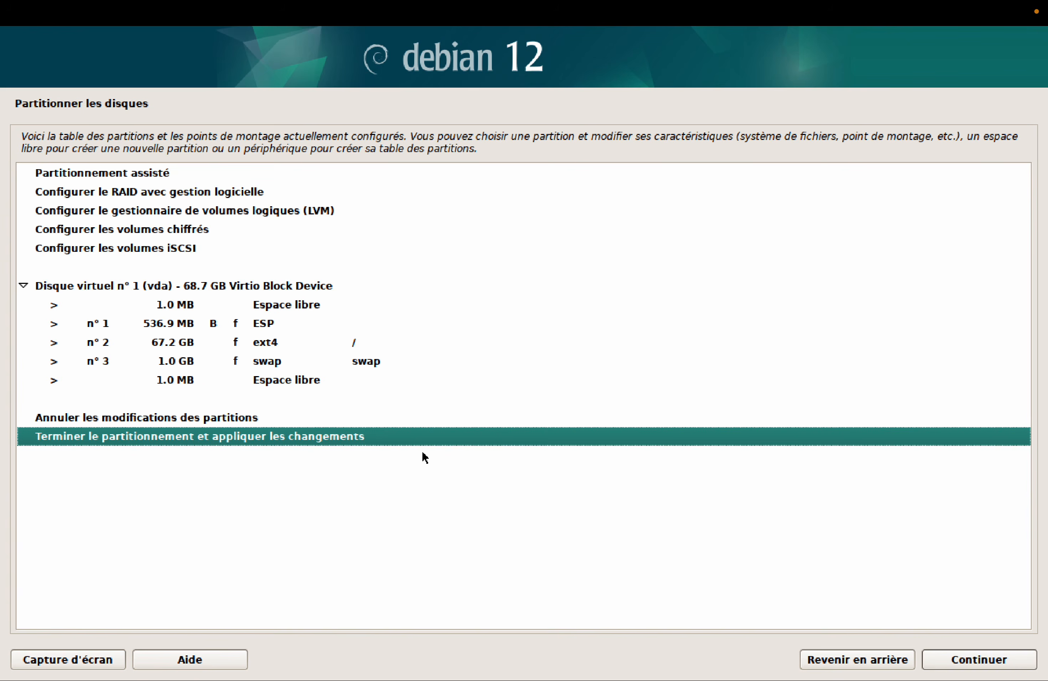
left_click(977, 658)
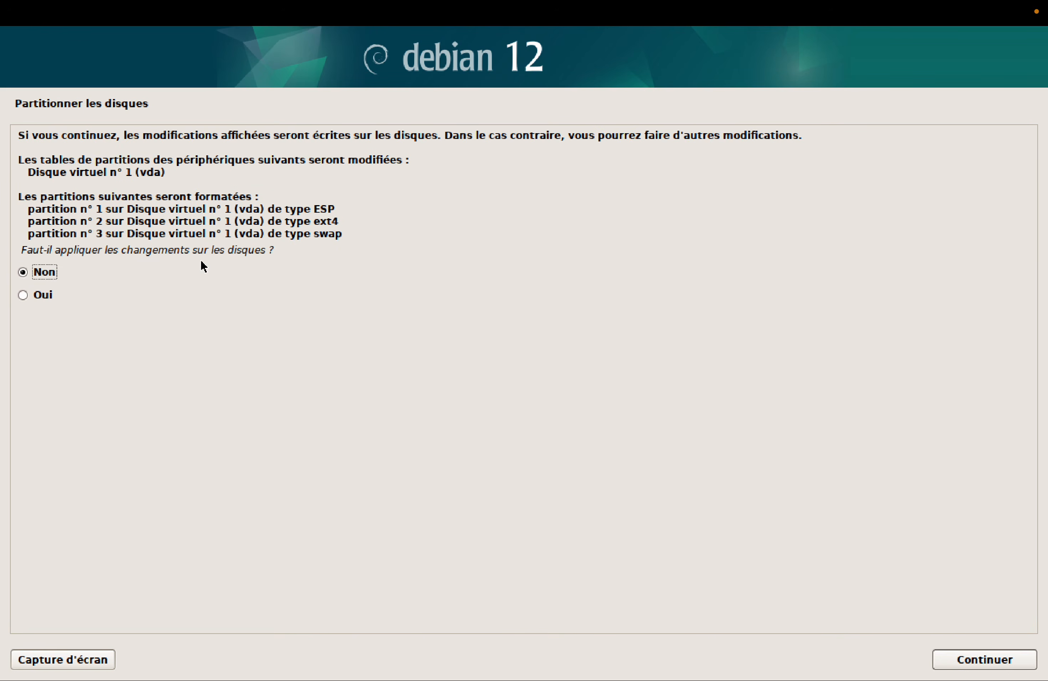
left_click(23, 295)
left_click(994, 653)
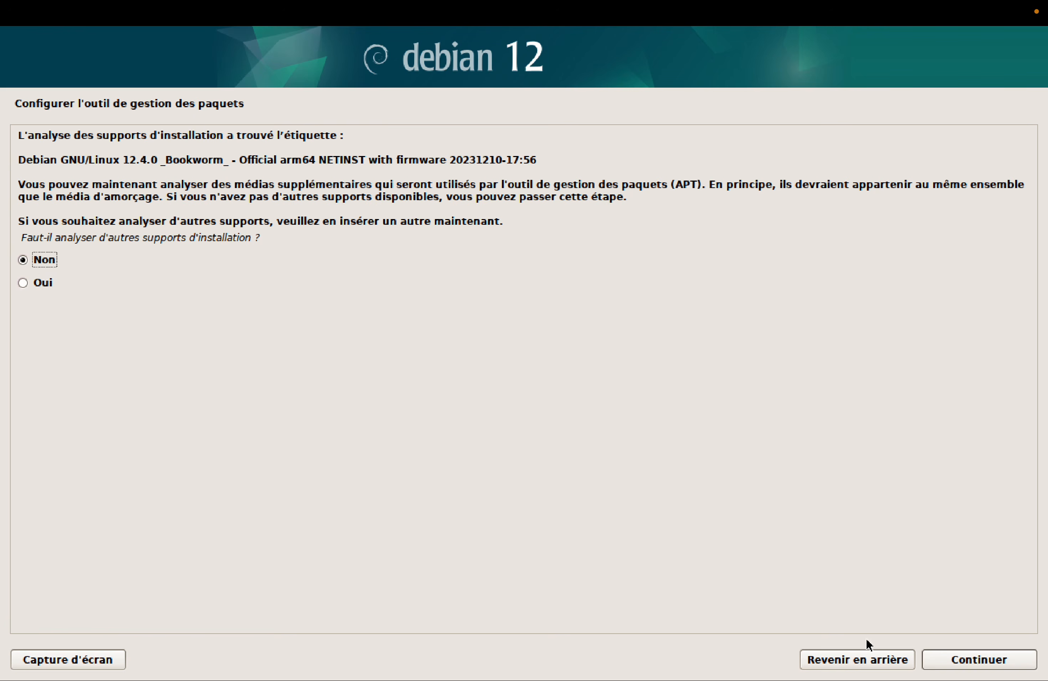
Configure the package manager without scanning other media, using the debian.proxad.net mirror in France and no HTTP proxy
left_click(951, 657)
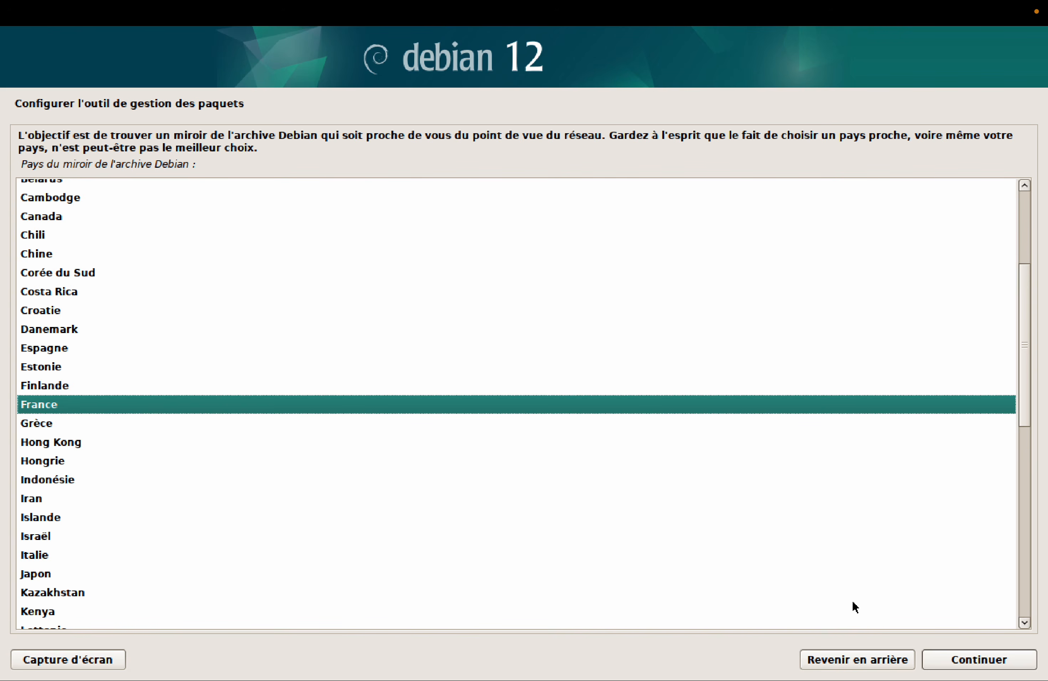
left_click(963, 662)
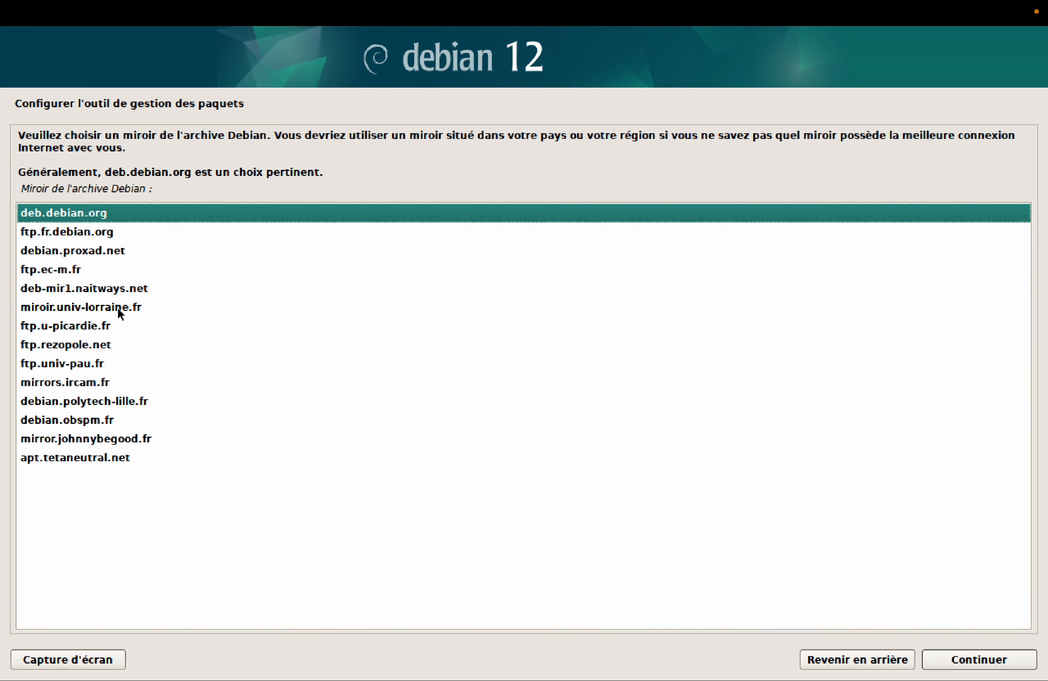
left_click(105, 250)
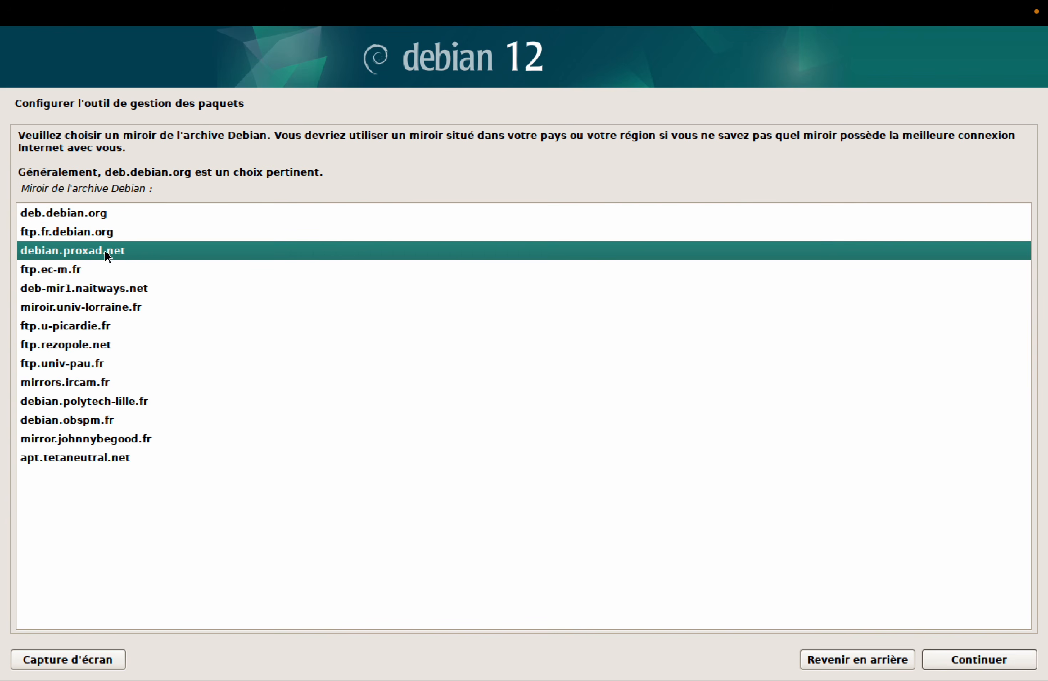
left_click(974, 664)
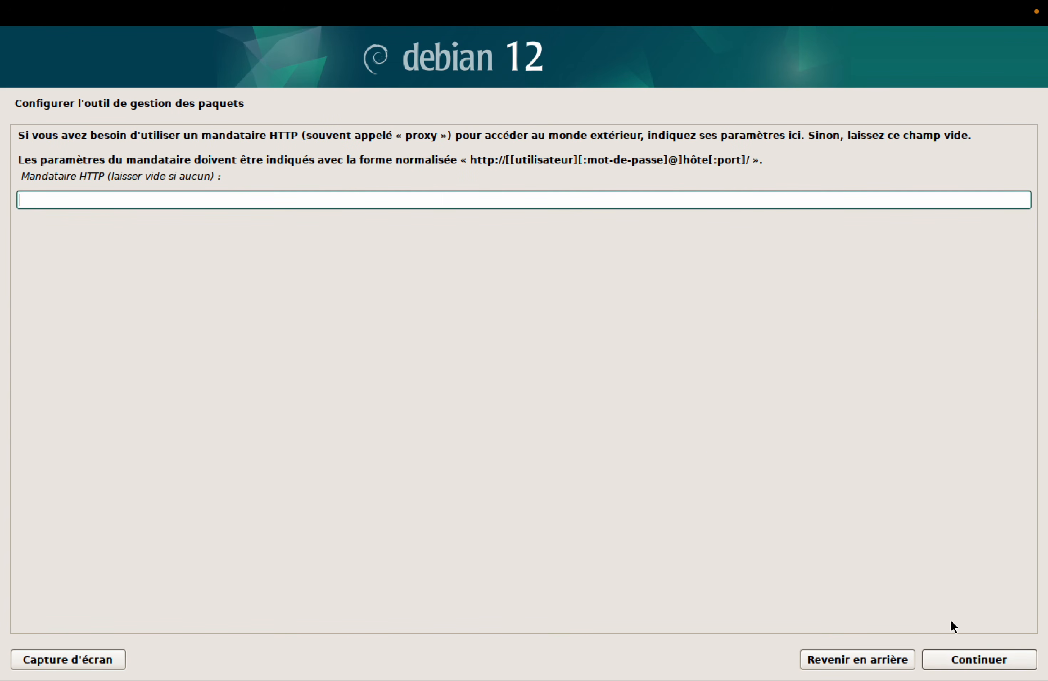
left_click(984, 662)
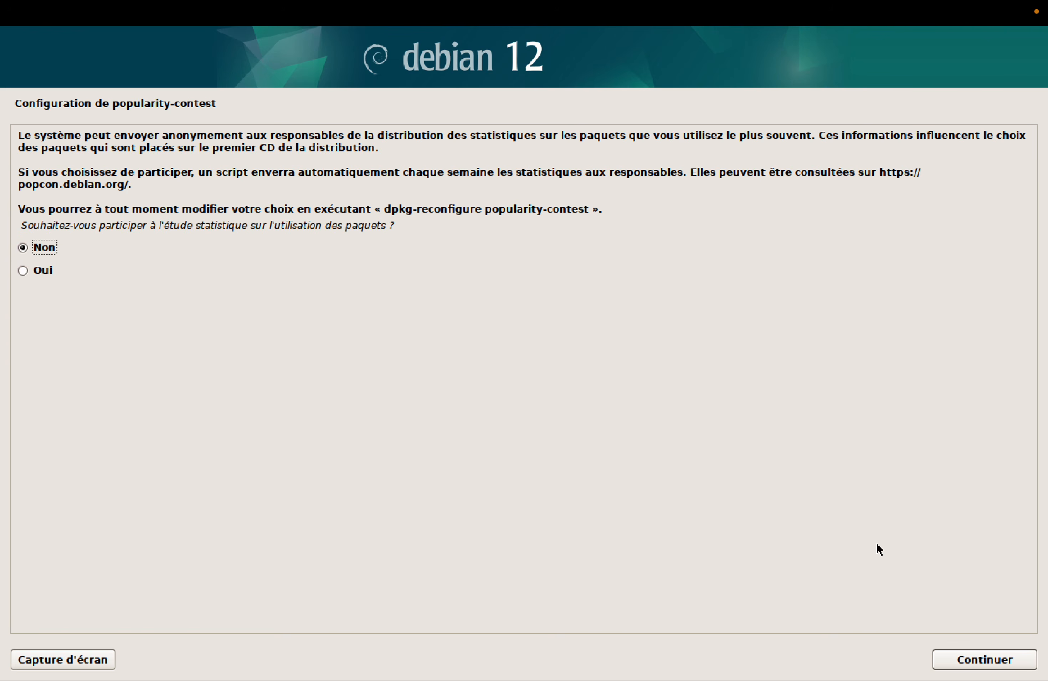
Decline the package usage survey and install the Debian desktop environment along with the preselected SSH server and standard system utilities
left_click(976, 660)
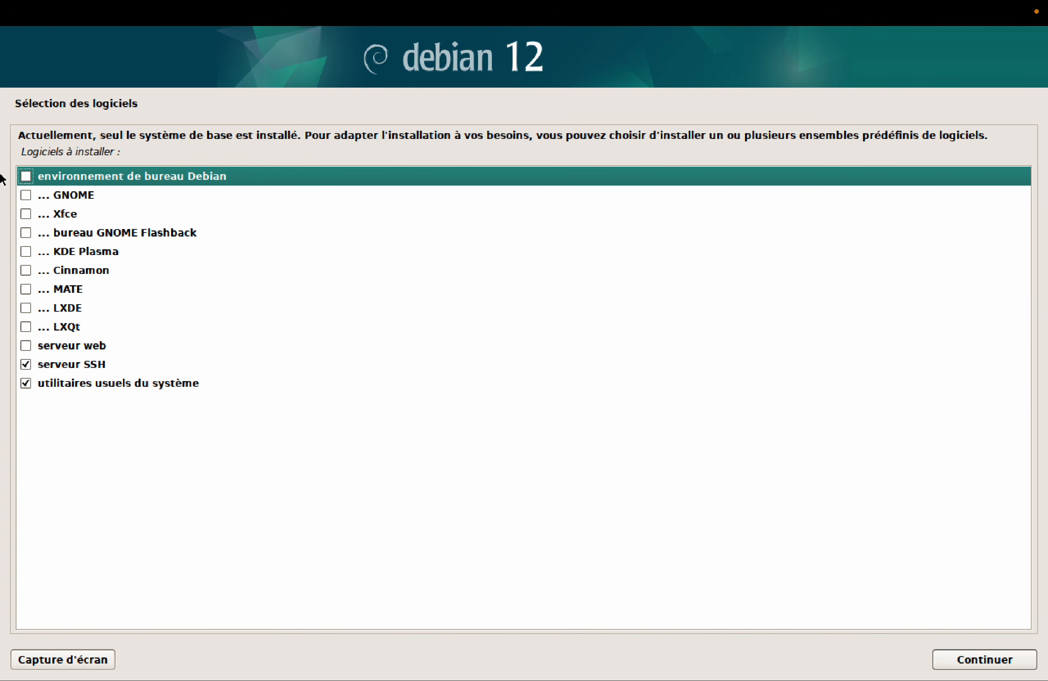
left_click(28, 175)
left_click(975, 654)
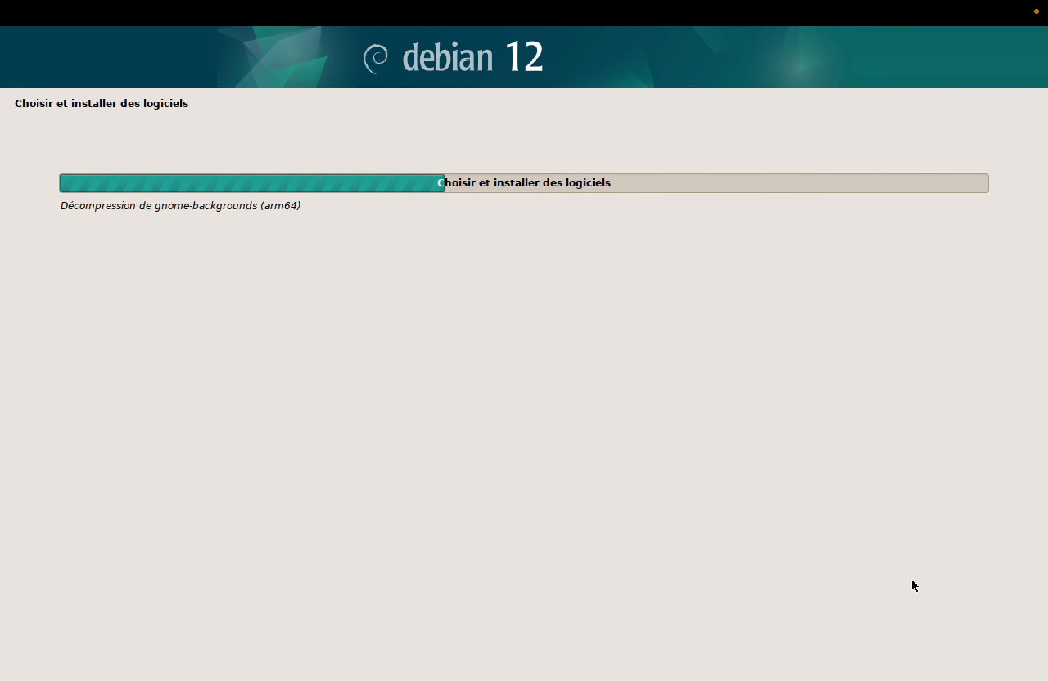
mouse_move(381, 7)
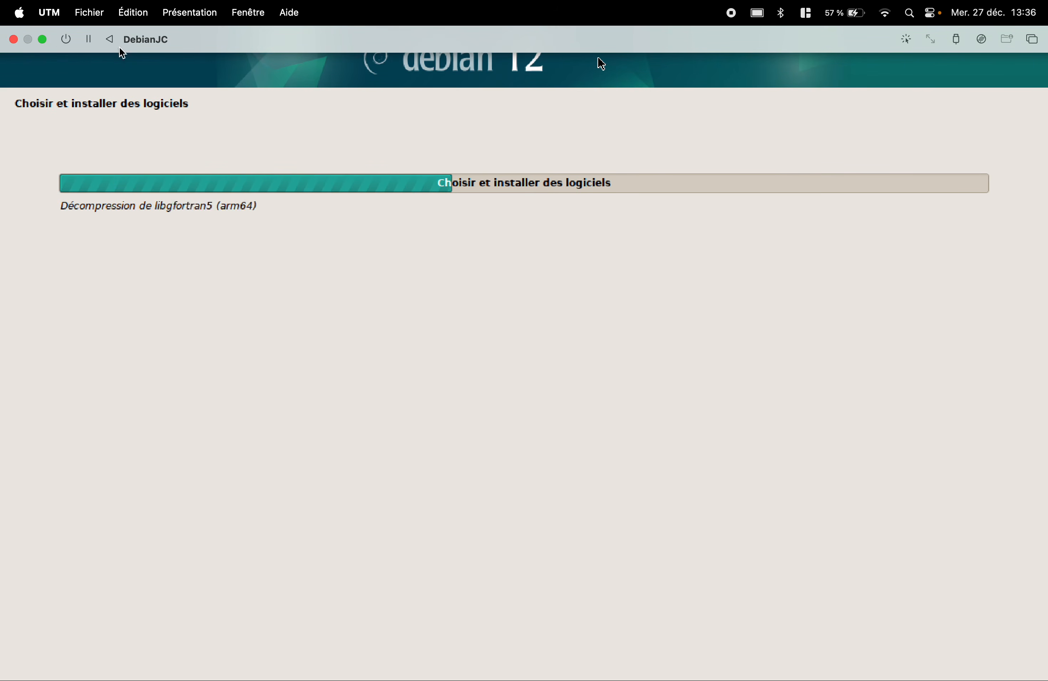
left_click(42, 38)
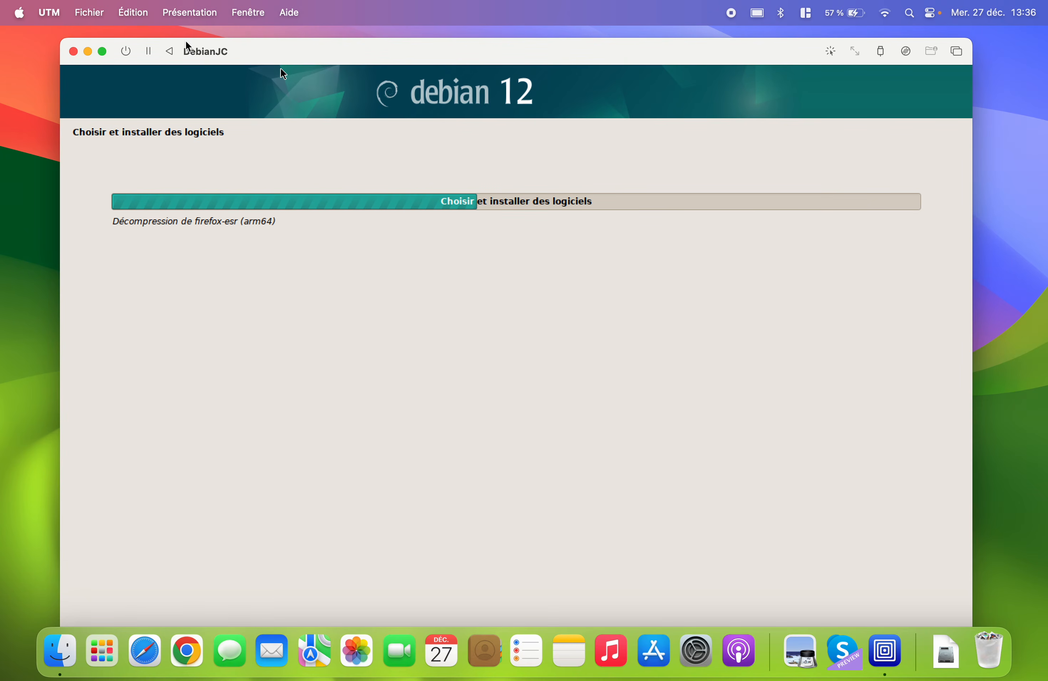
left_click(107, 51)
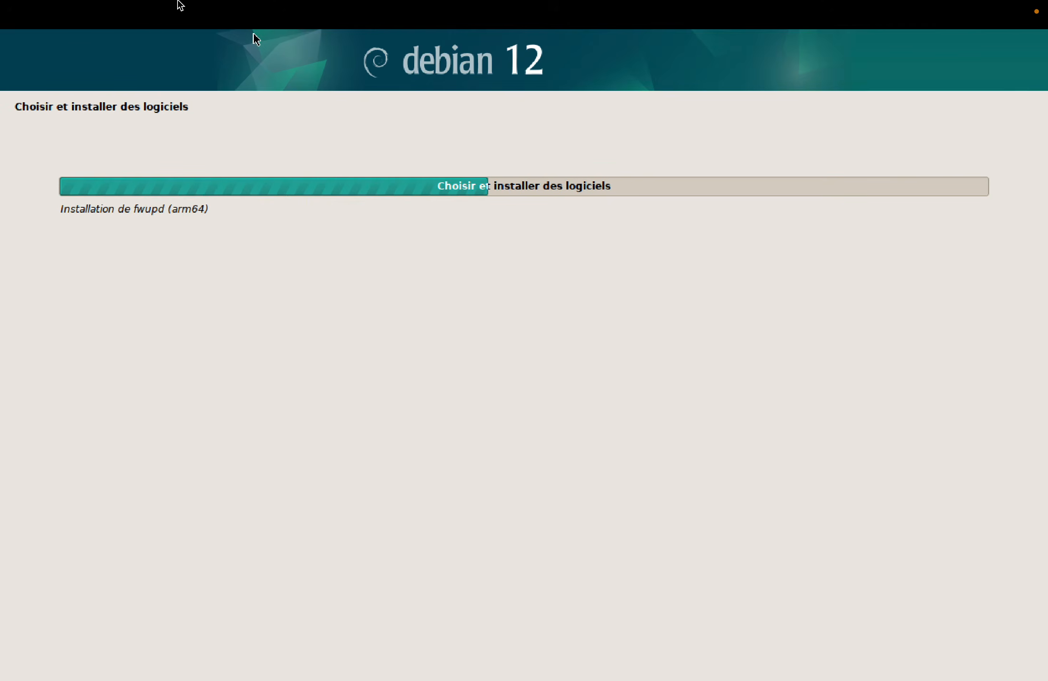
mouse_move(181, 6)
left_click(247, 15)
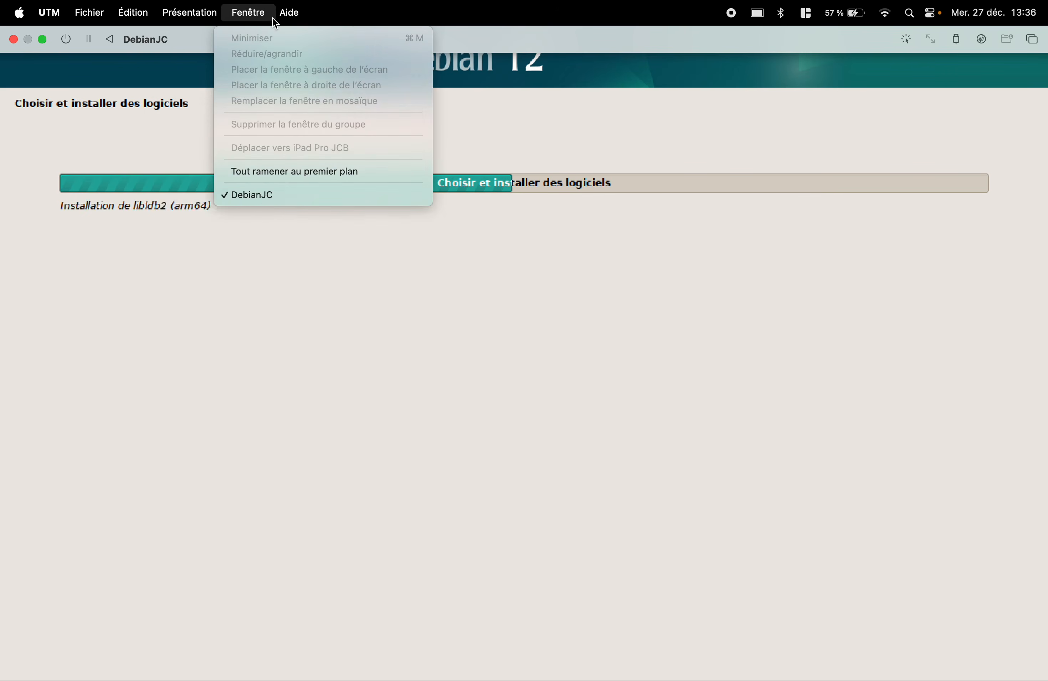
mouse_move(62, 20)
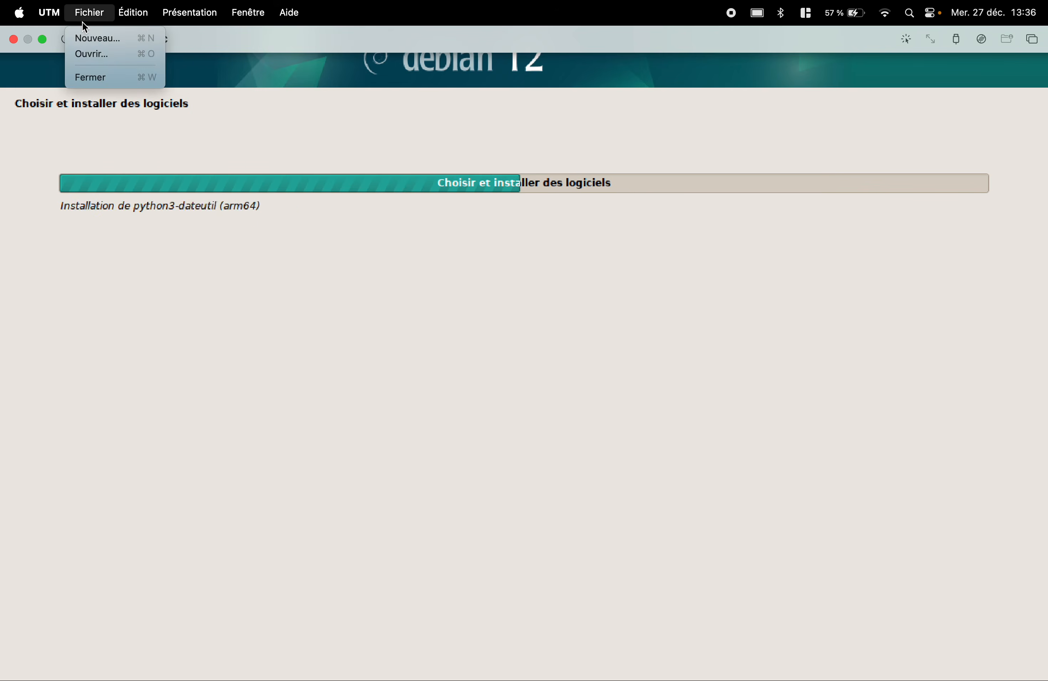
mouse_move(173, 20)
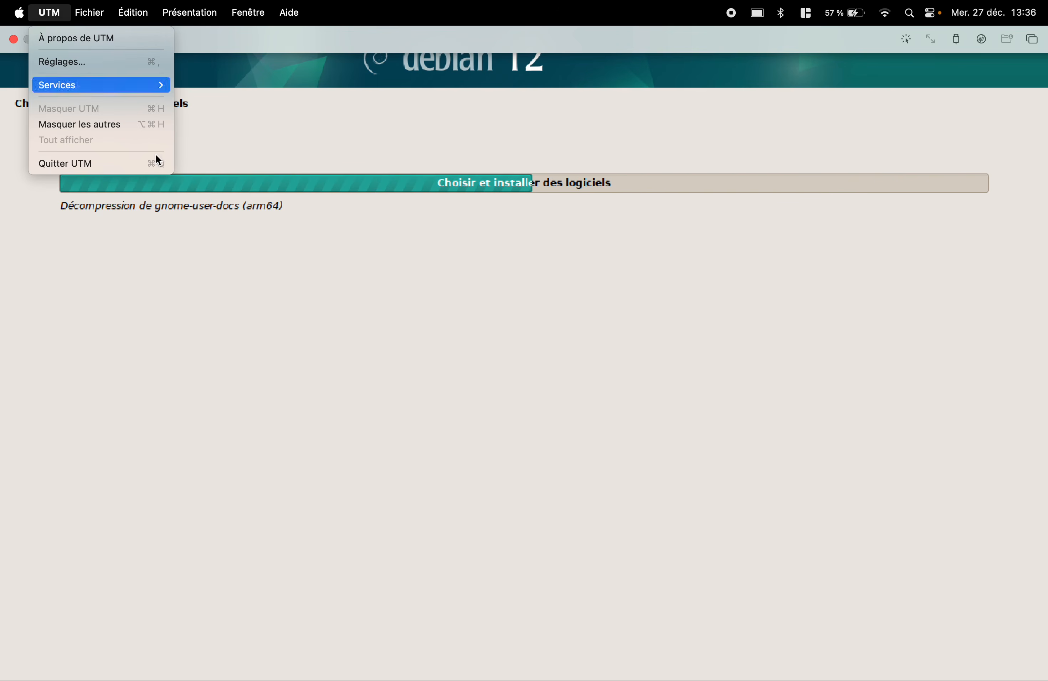
left_click(435, 46)
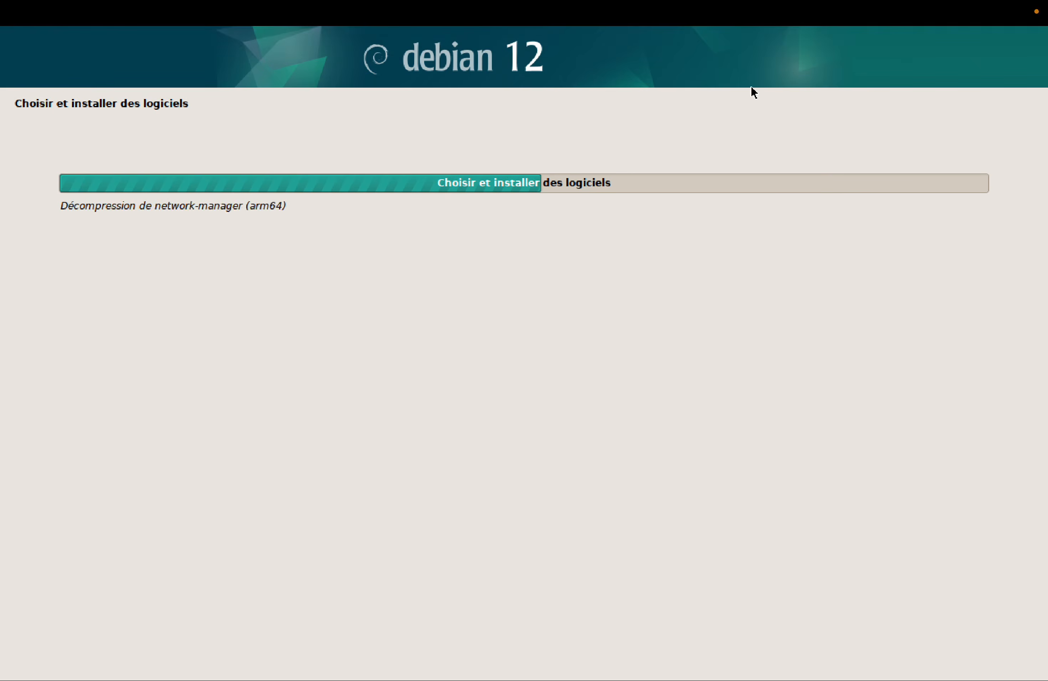
left_click(42, 39)
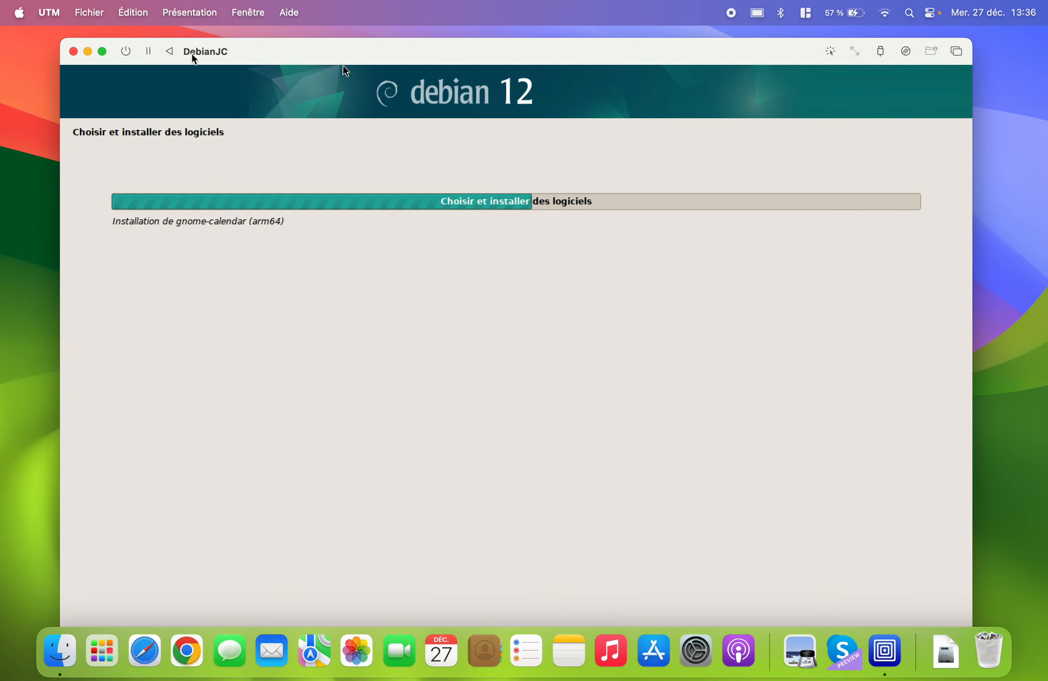
left_click(250, 13)
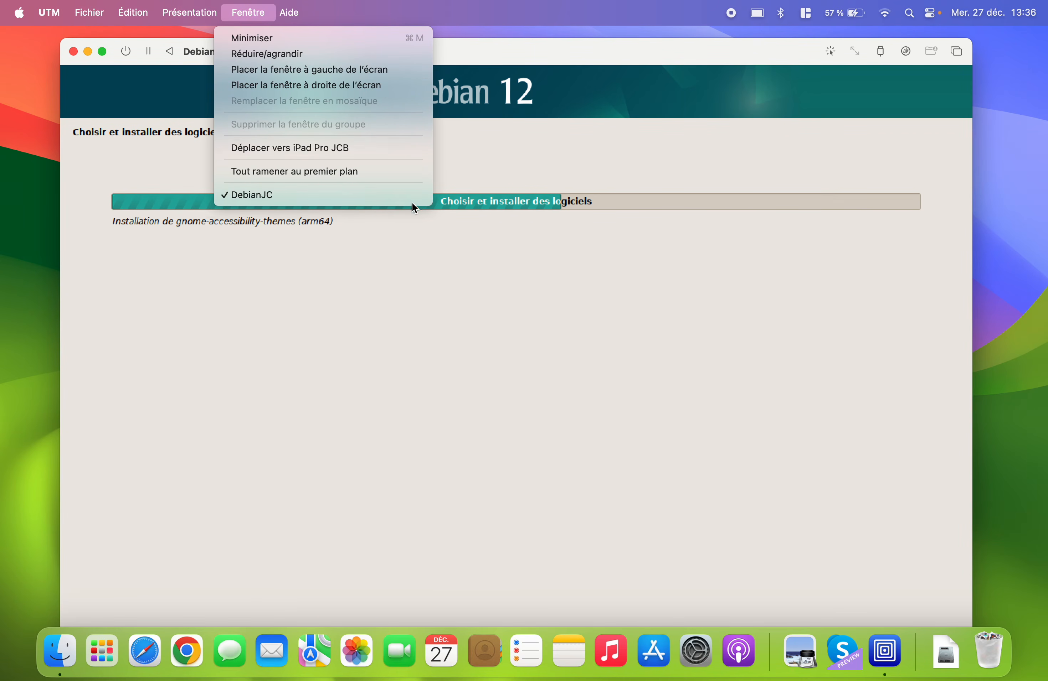
left_click(538, 53)
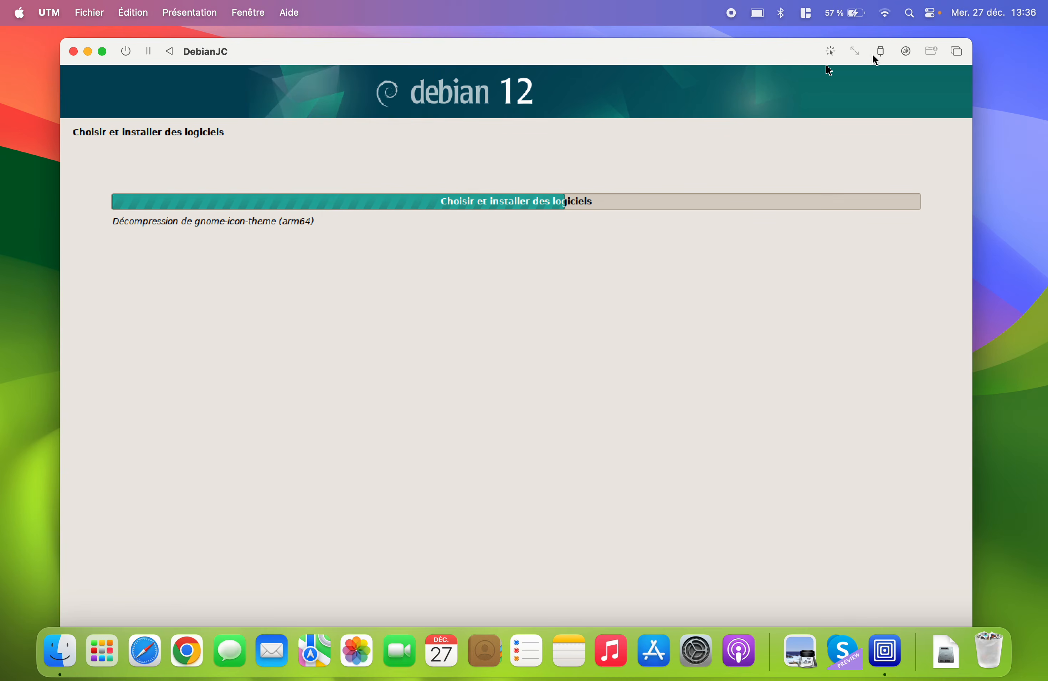
left_click(103, 52)
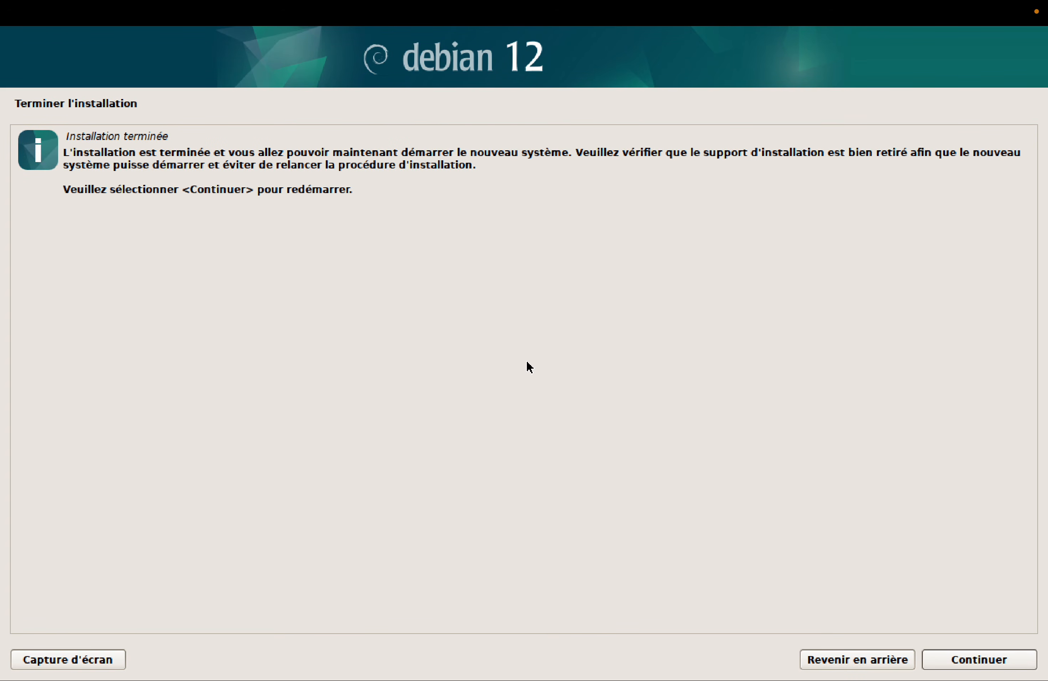
Finish the installation with a reboot, and close the DebianJC machine's window, agreeing to kill the running VM
left_click(986, 667)
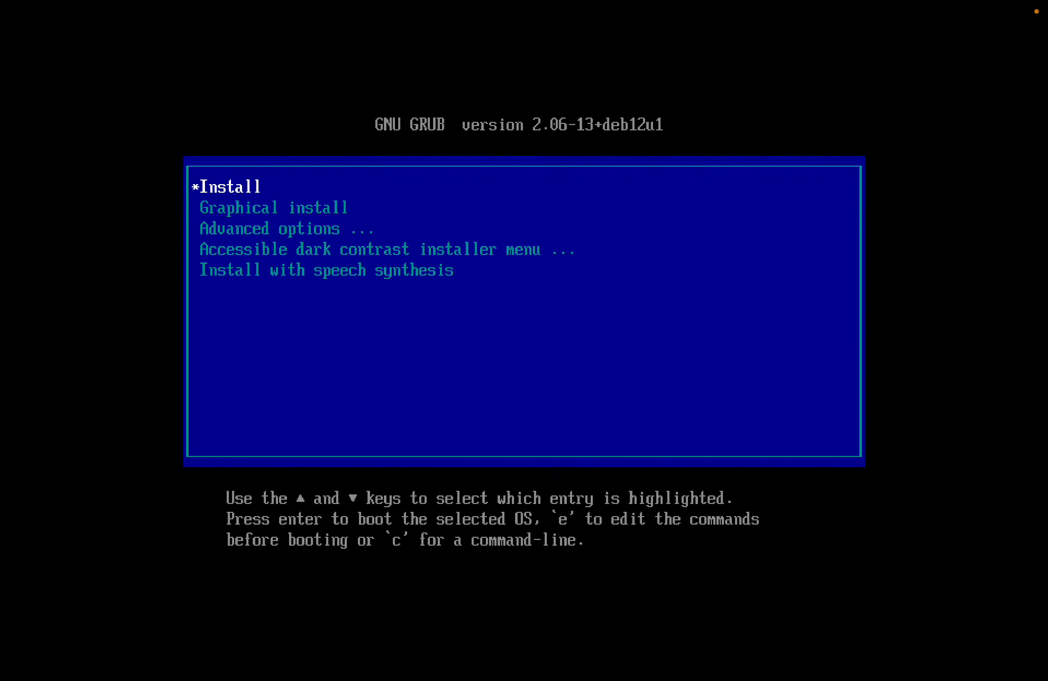
mouse_move(143, 1)
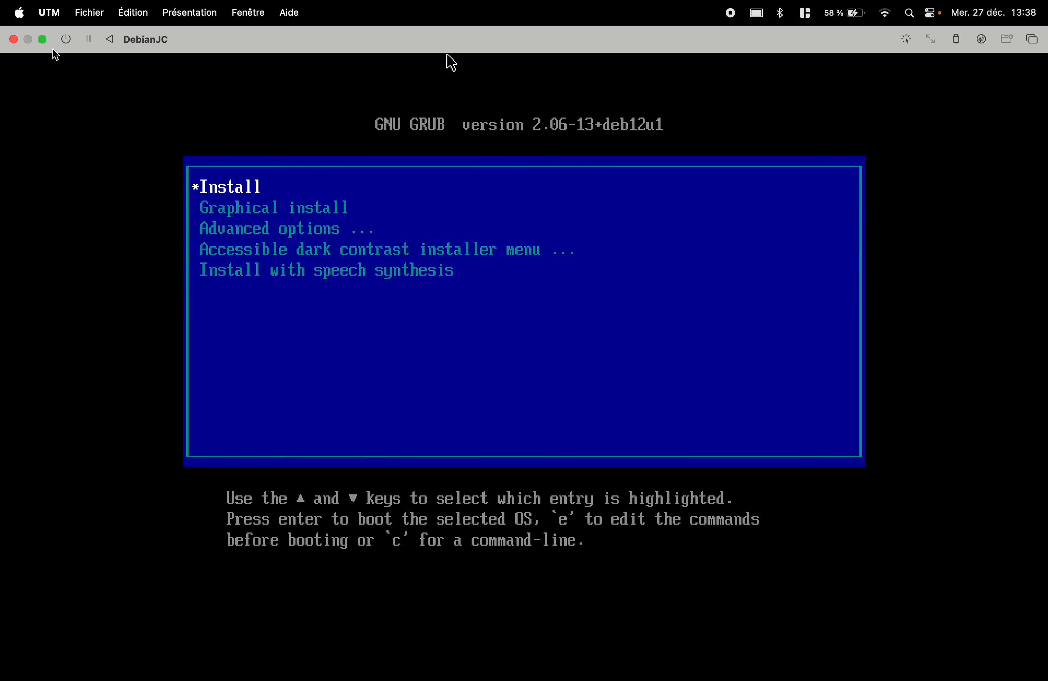
left_click(42, 39)
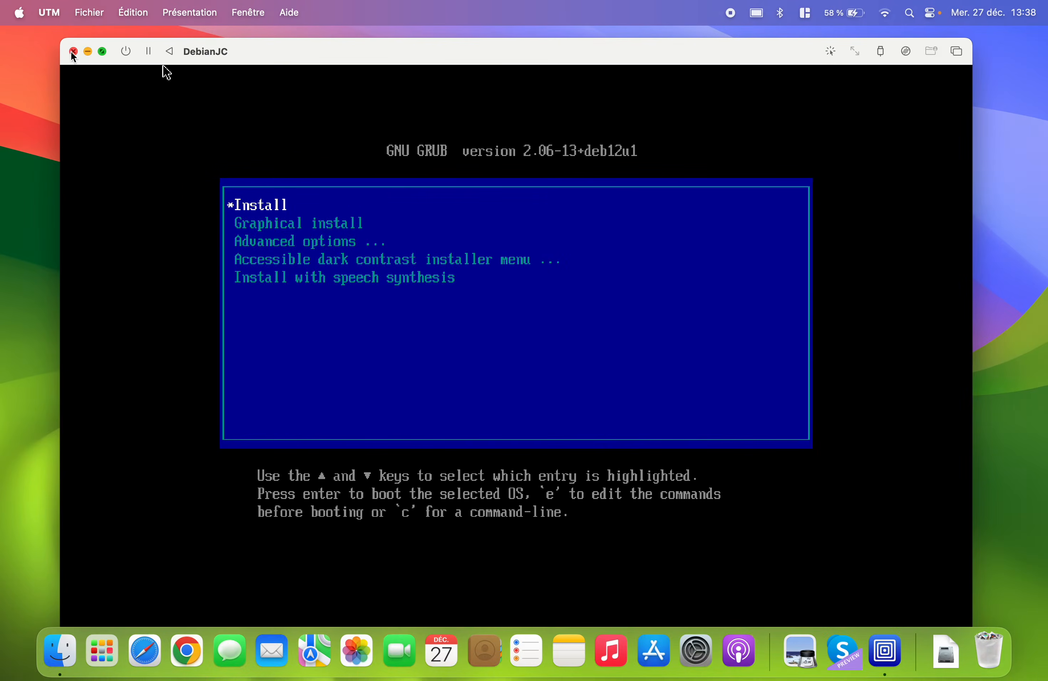
left_click(75, 51)
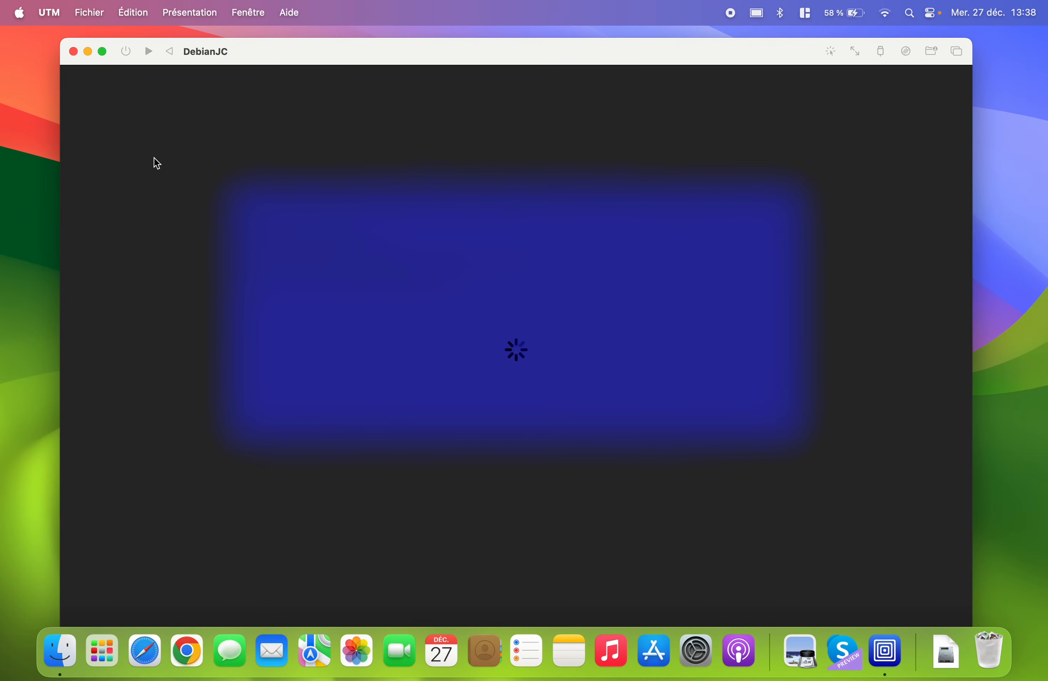
left_click(74, 51)
left_click(527, 365)
scroll(545, 405, "down", 2)
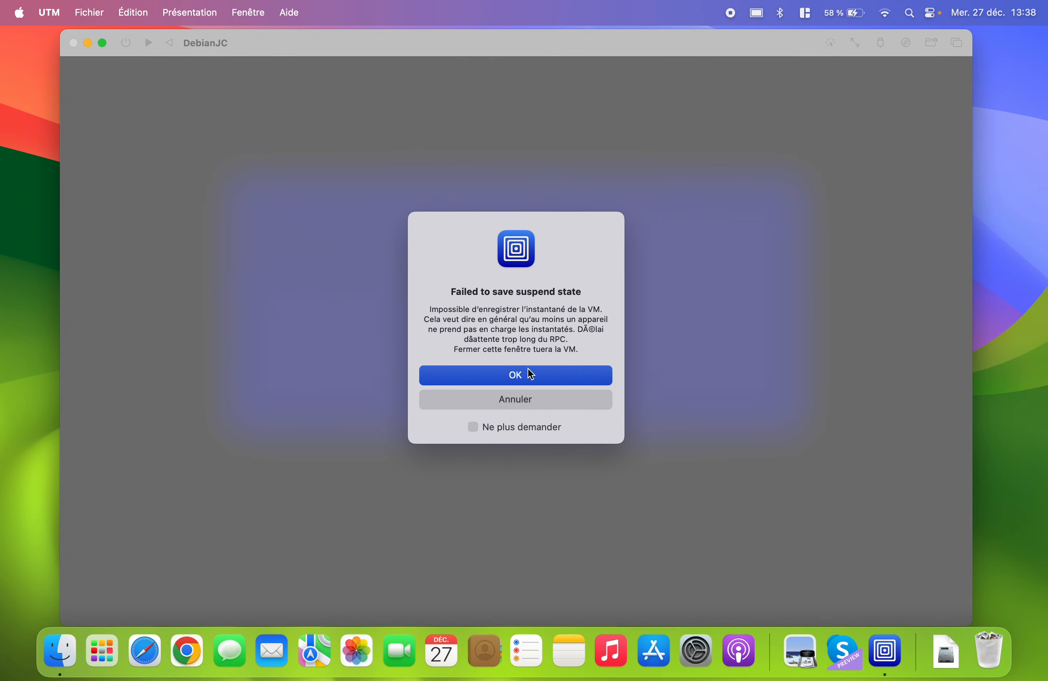
left_click(531, 375)
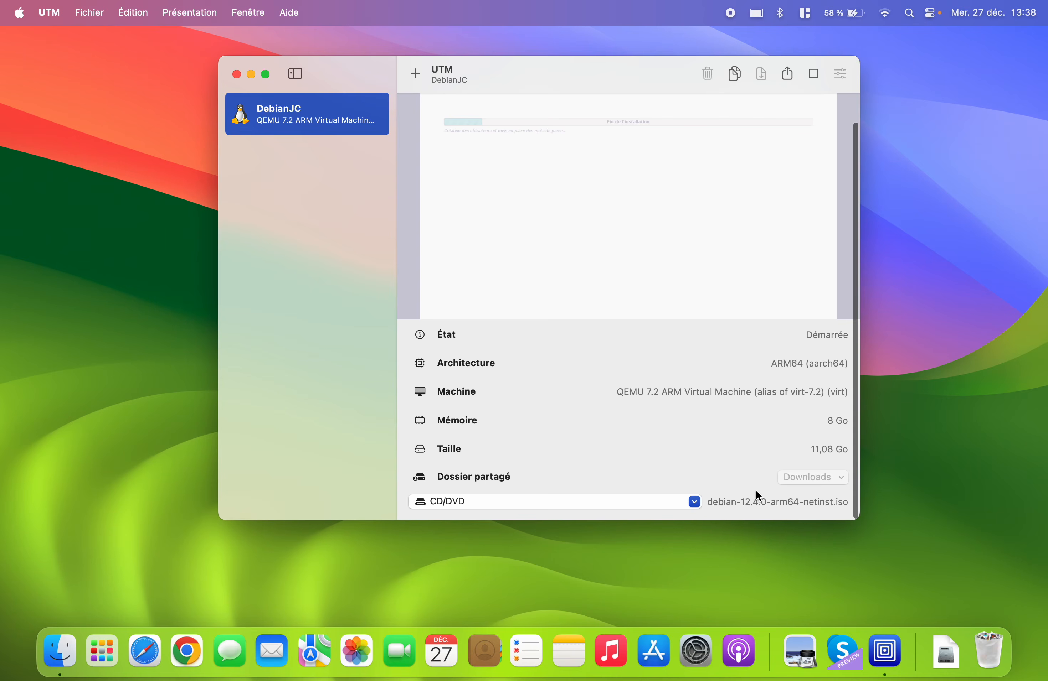
Remove the Debian installation ISO from DebianJC's CD/DVD drive and reopen the virtual machine's window
left_click(695, 502)
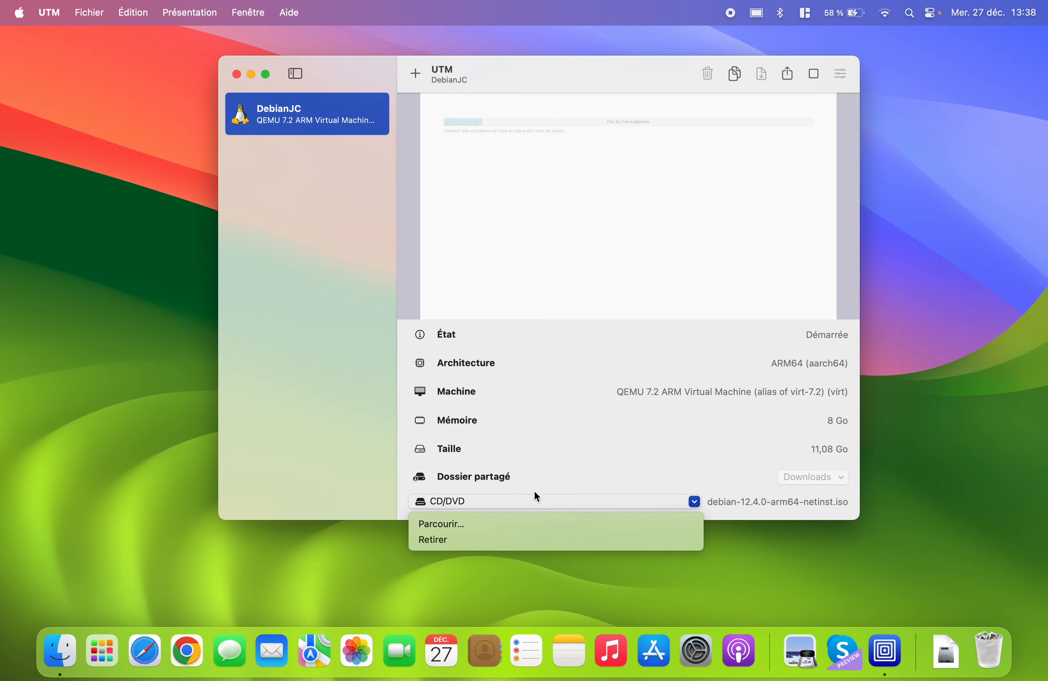
left_click(496, 541)
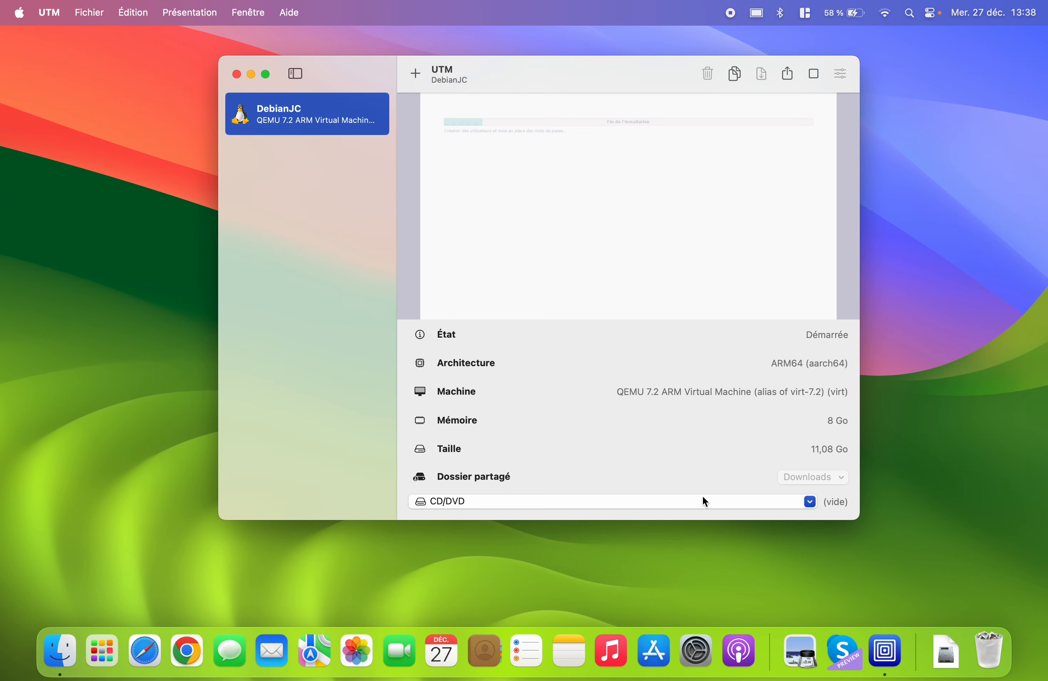
double_click(325, 122)
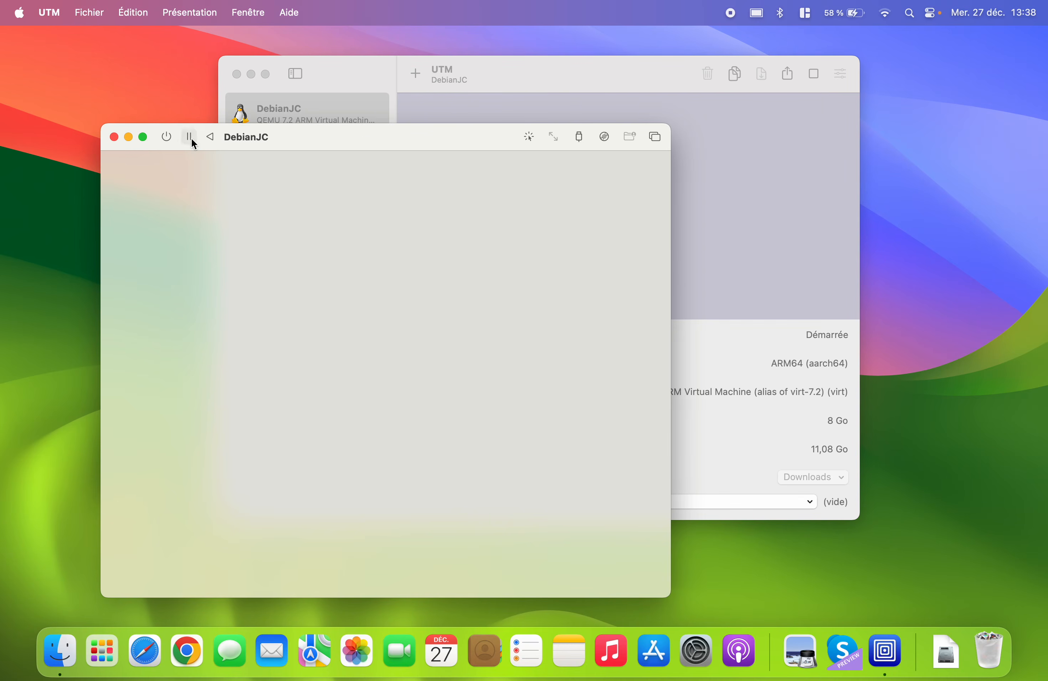
Close the DebianJC machine's window, agreeing to kill the VM, and restart UTM
left_click(114, 136)
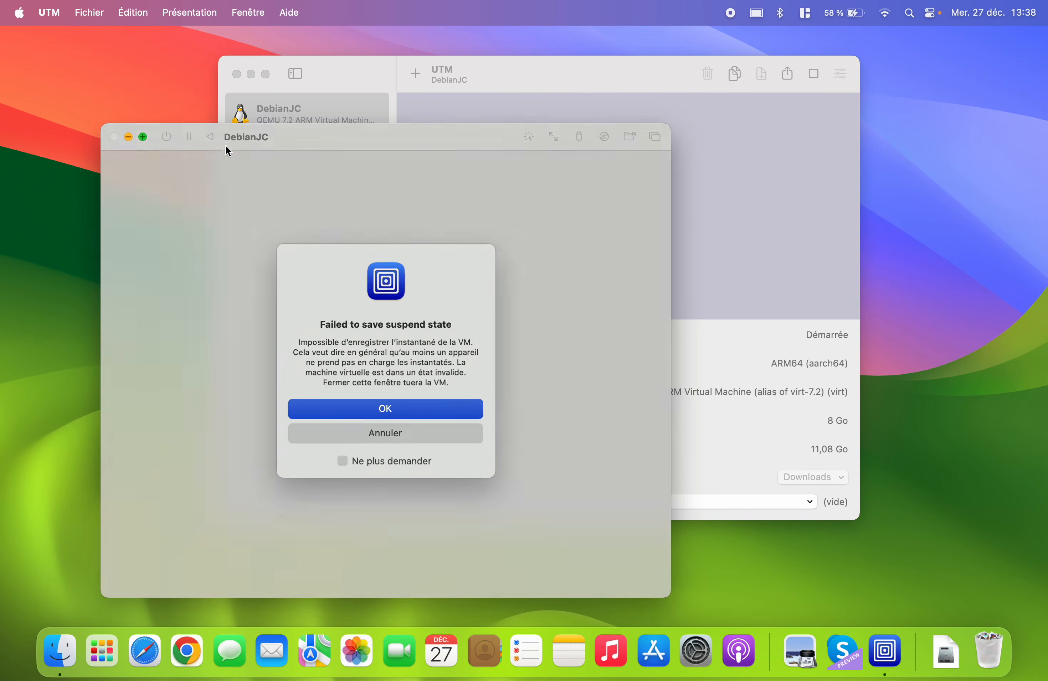
left_click(372, 409)
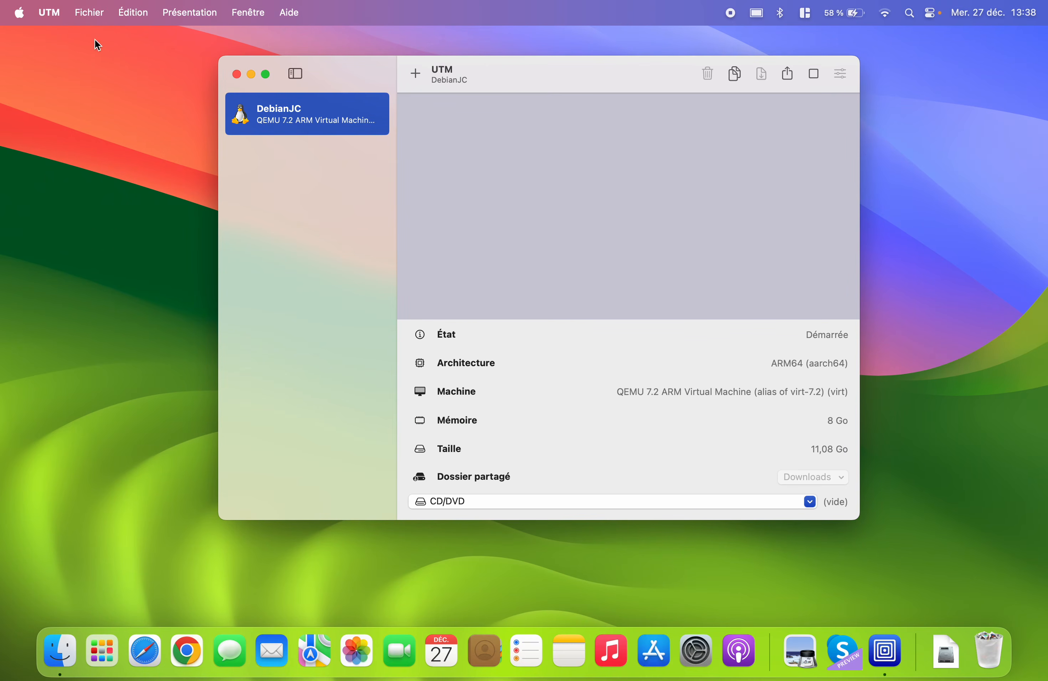
left_click(49, 13)
left_click(68, 163)
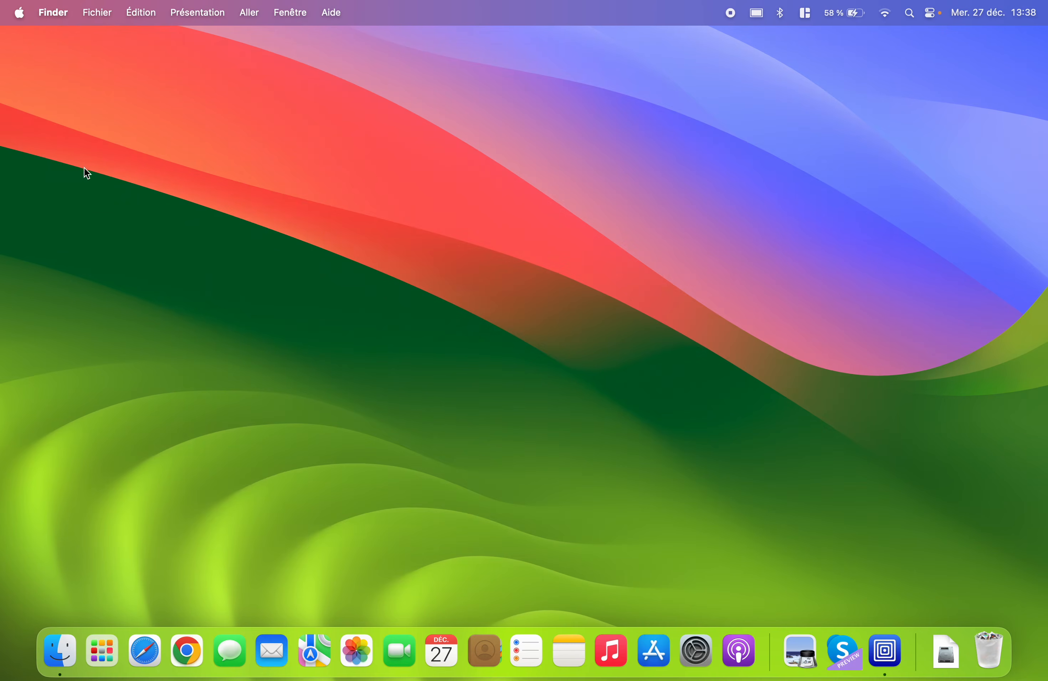
key("super+space")
type("utm")
key("Return")
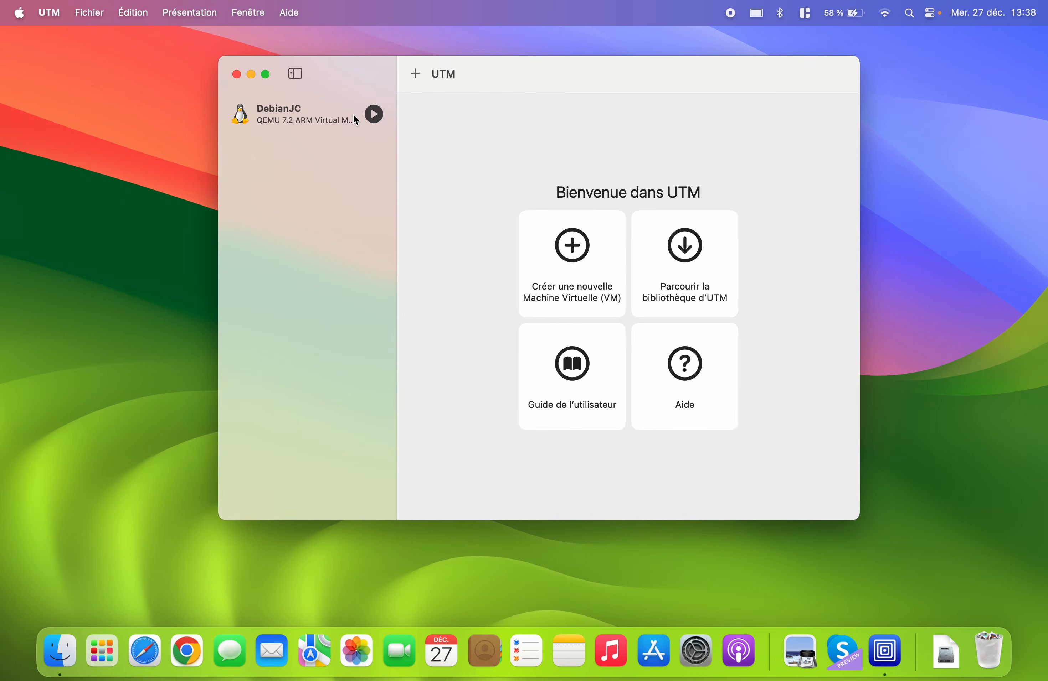
Start the DebianJC virtual machine in full screen and boot the Debian GNU/Linux entry from GRUB
left_click(374, 115)
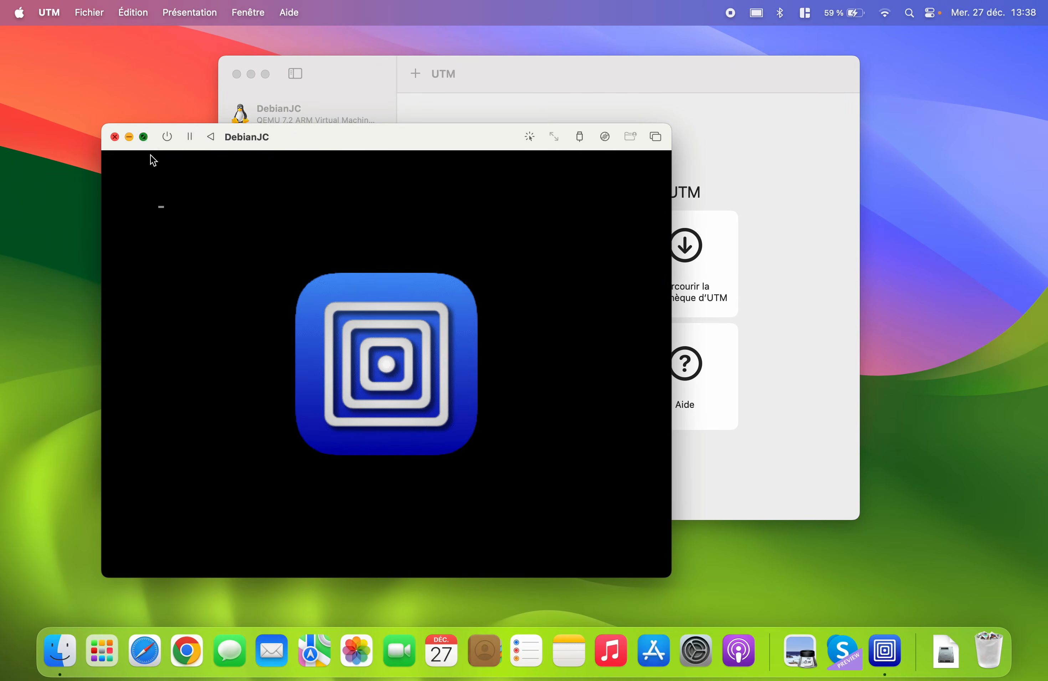
left_click(144, 137)
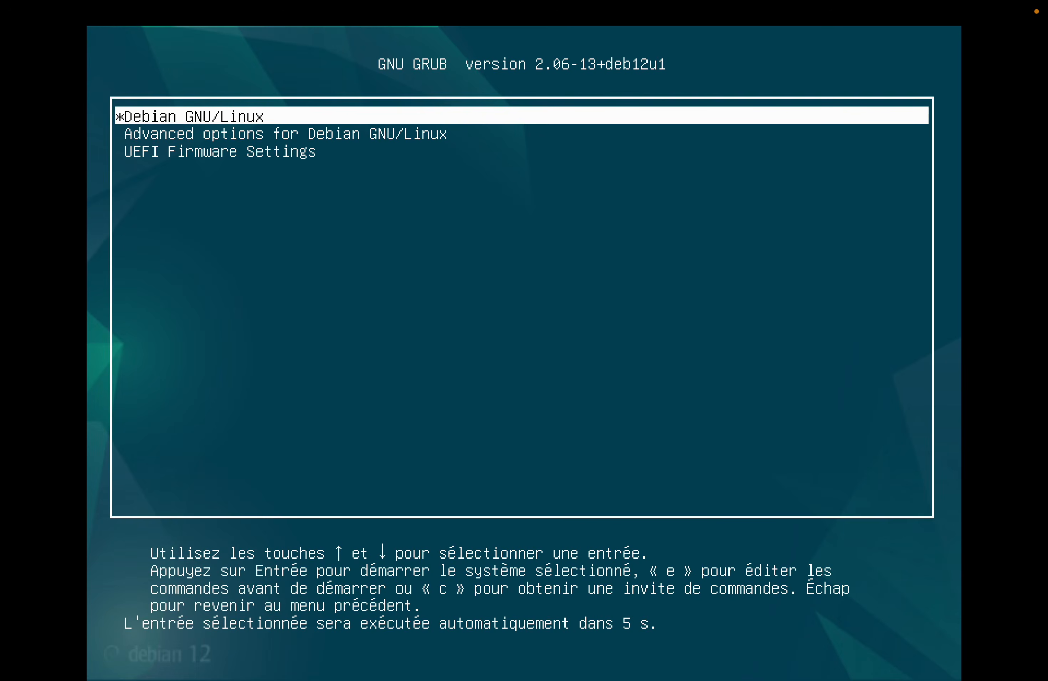
key("Down")
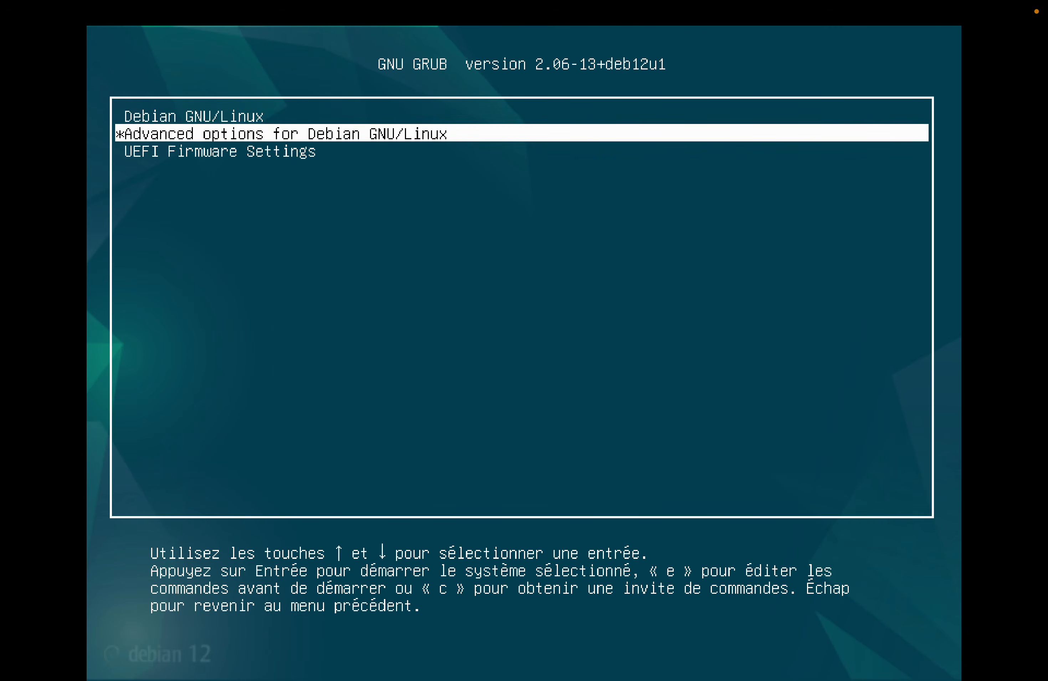
key("Up")
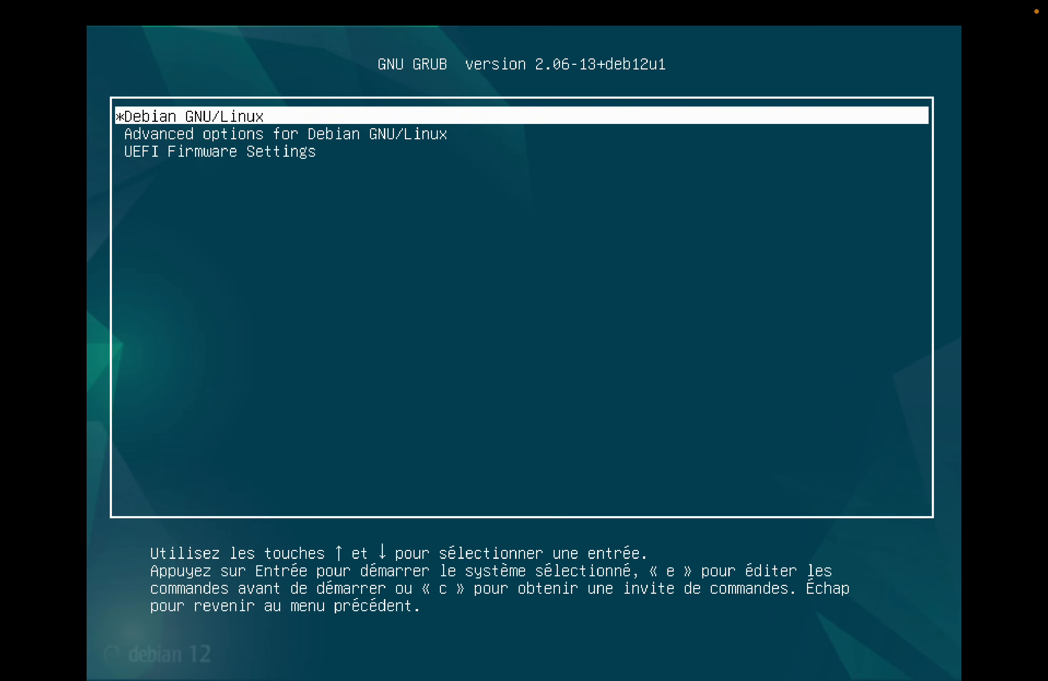
key("Return")
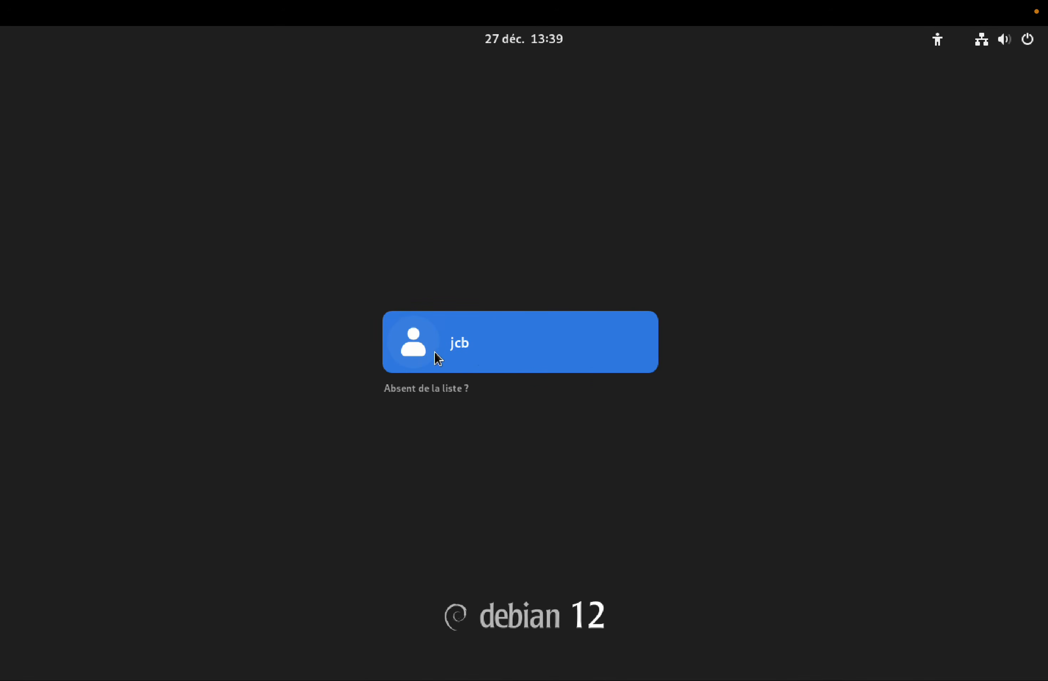
Log in to the listed Debian user account by entering the account password
left_click(502, 348)
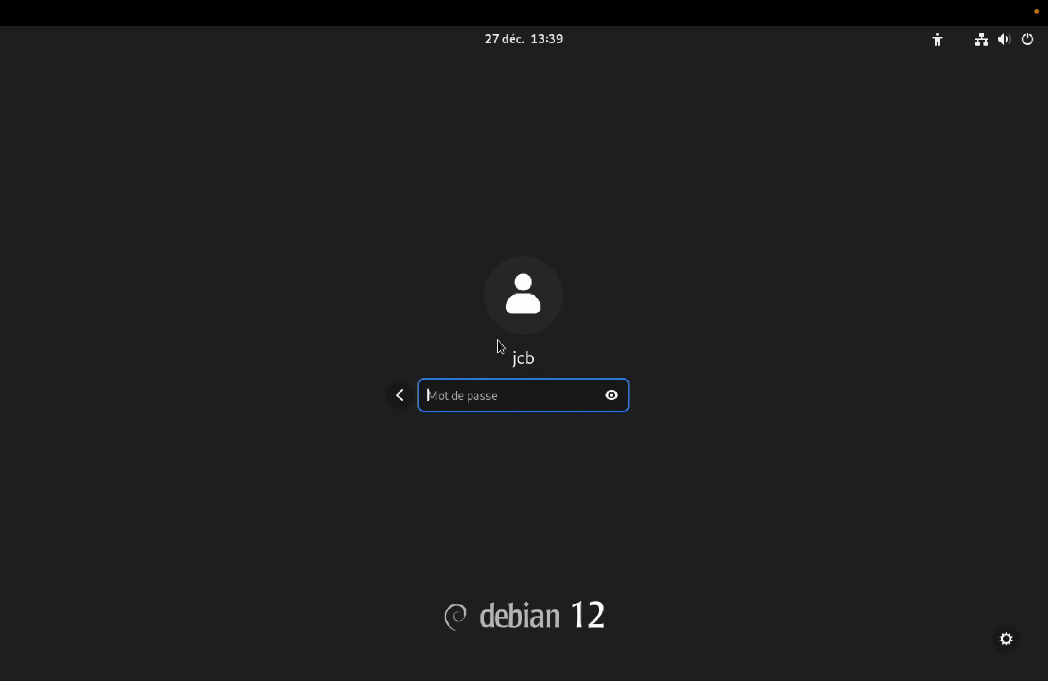
type("•••••")
key("Return")
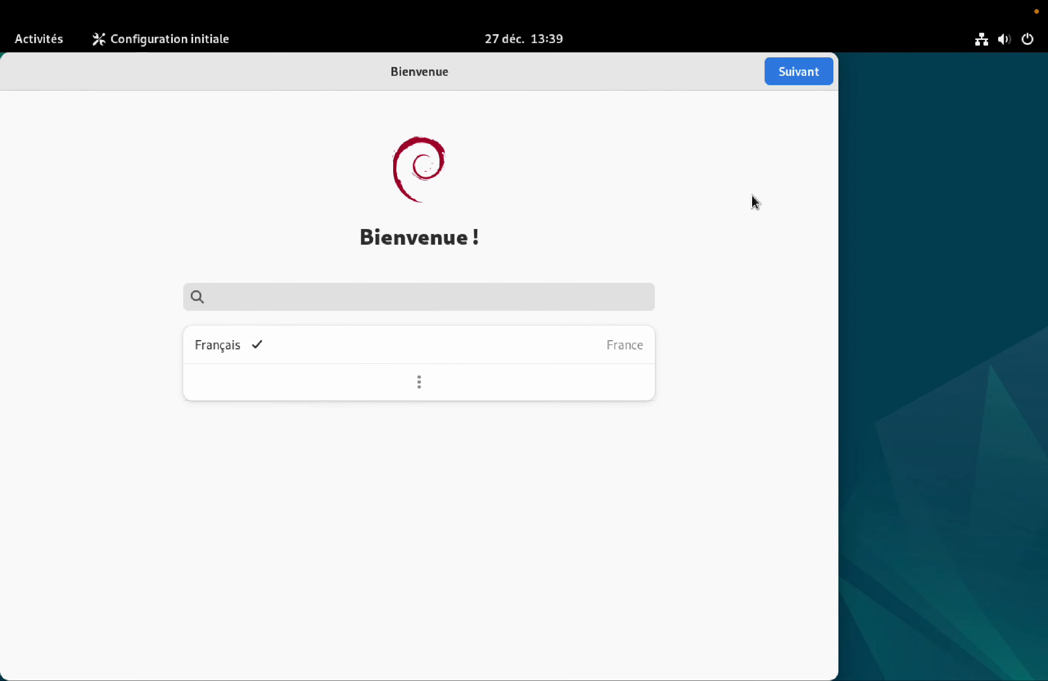
Complete Debian's initial setup with Français, the Français (obsolète, variante) keyboard and location services enabled, skipping online accounts
left_click(807, 77)
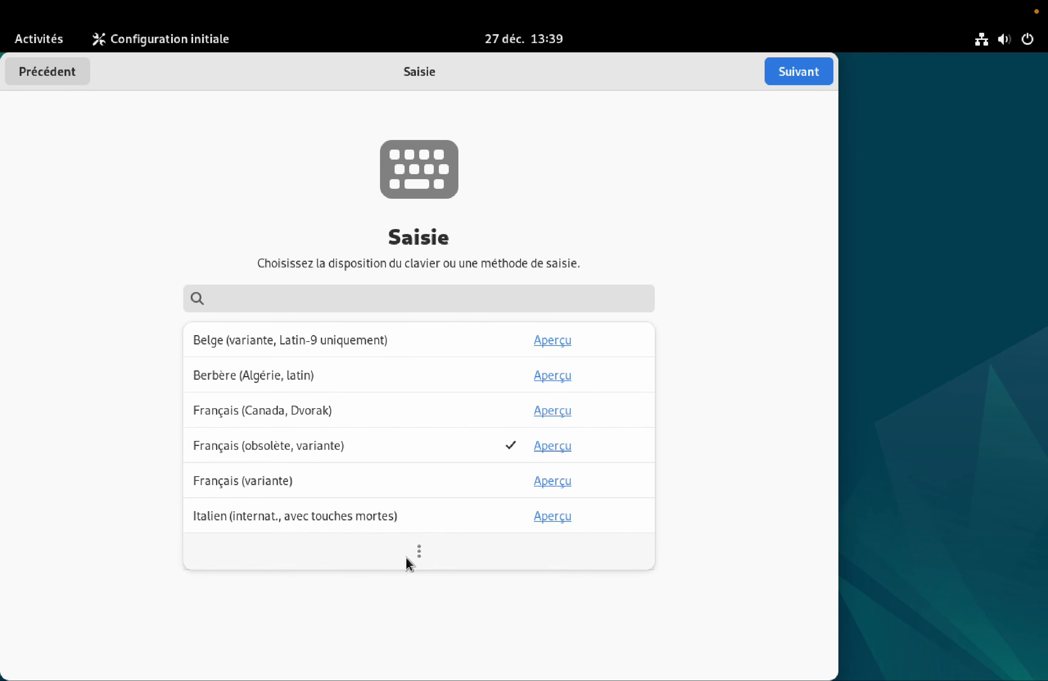
left_click(416, 557)
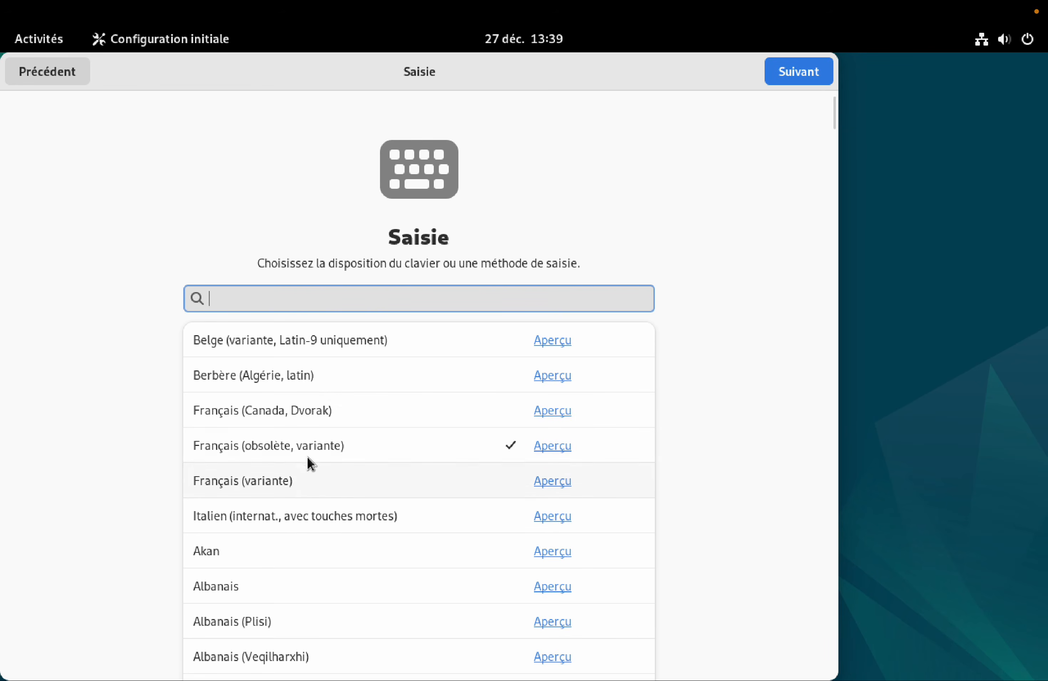
left_click(305, 445)
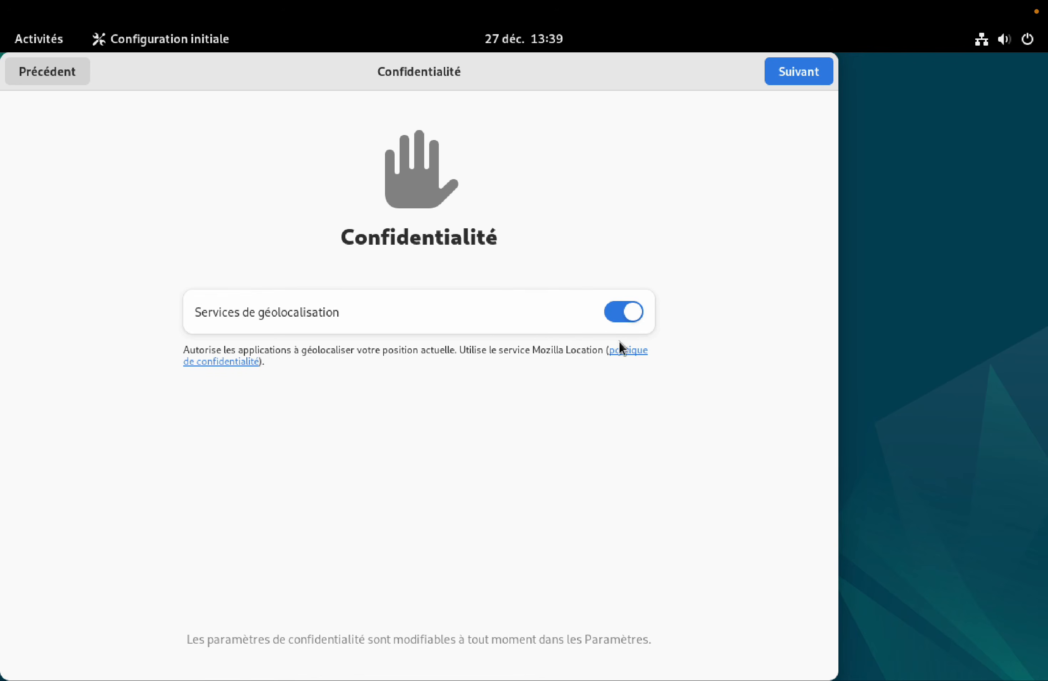
left_click(791, 72)
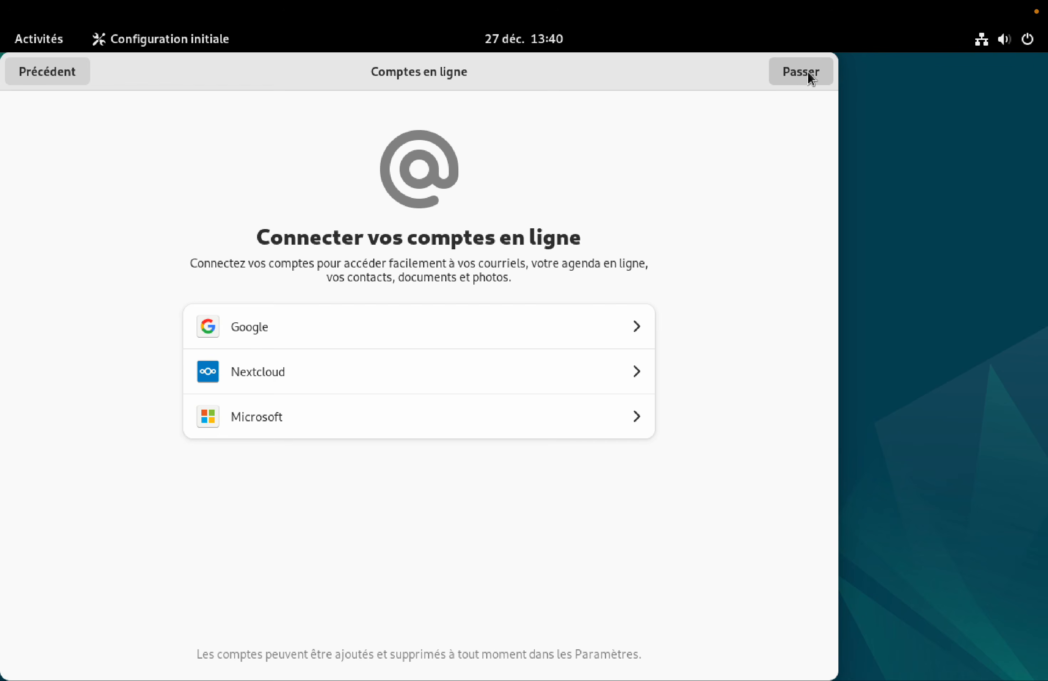
left_click(808, 72)
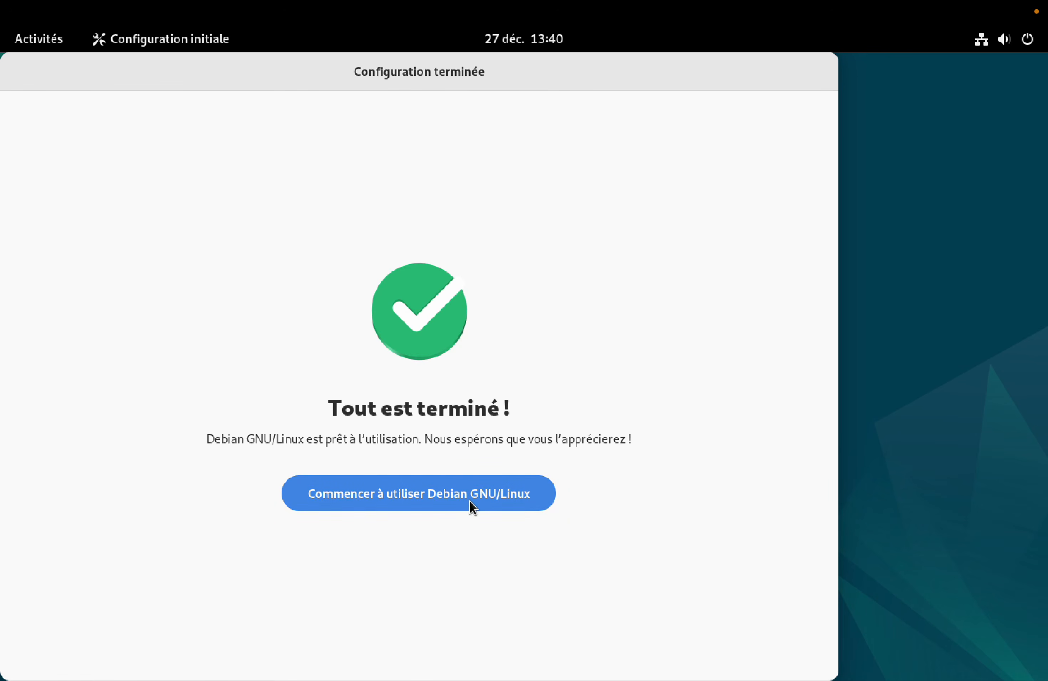
left_click(474, 499)
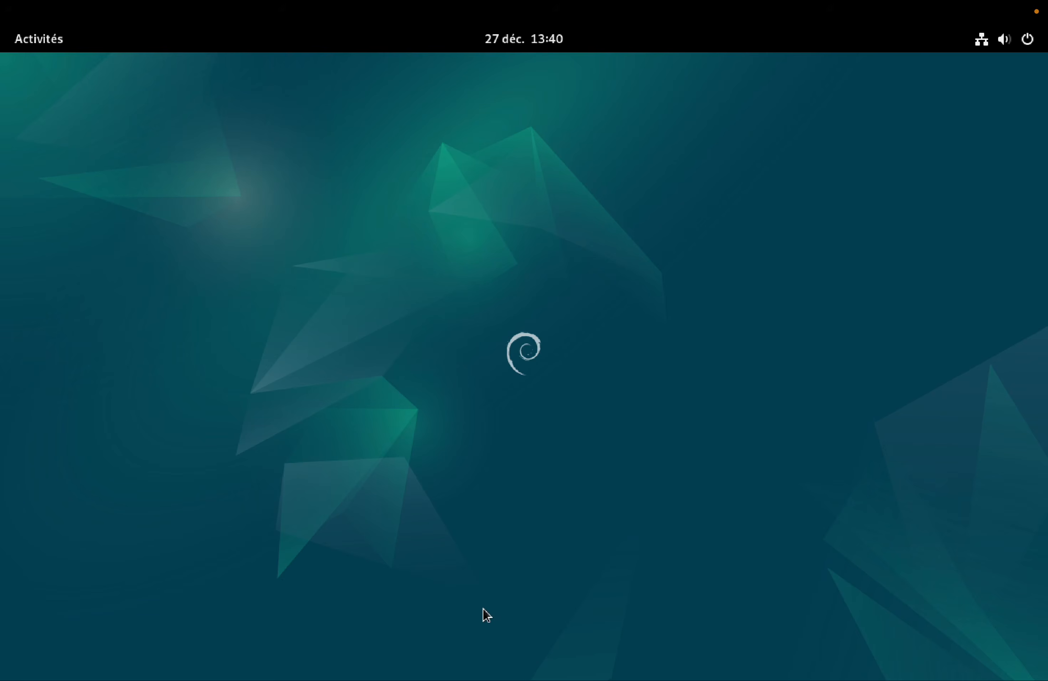
Open Debian's system settings from the application overview and show the keyboard (Clavier) settings
key("super")
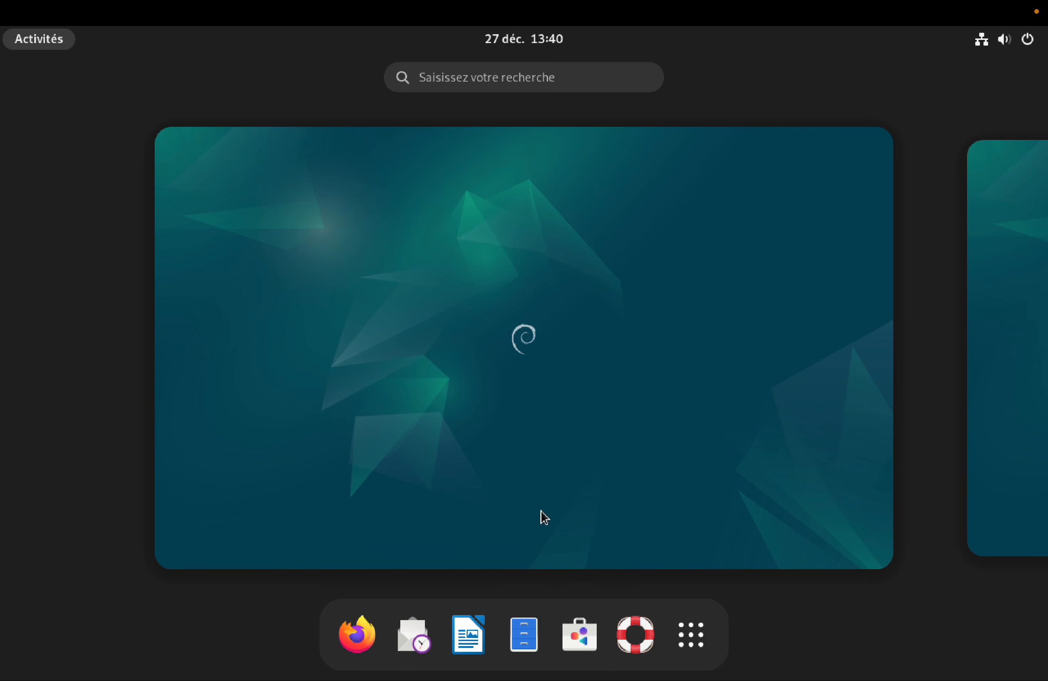
left_click(691, 634)
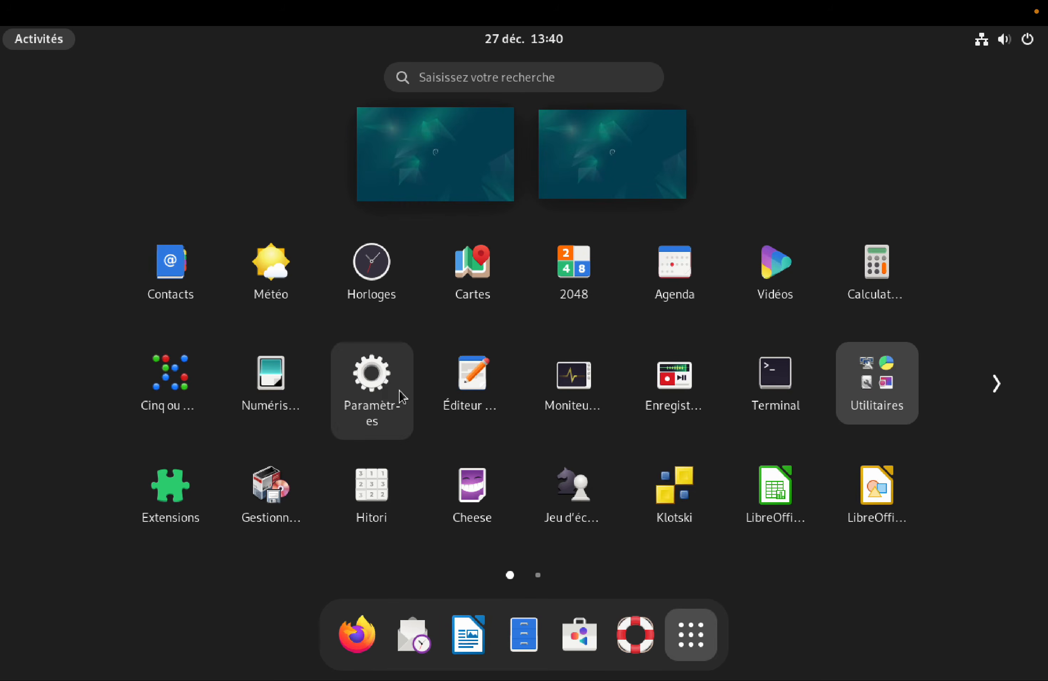
left_click(371, 380)
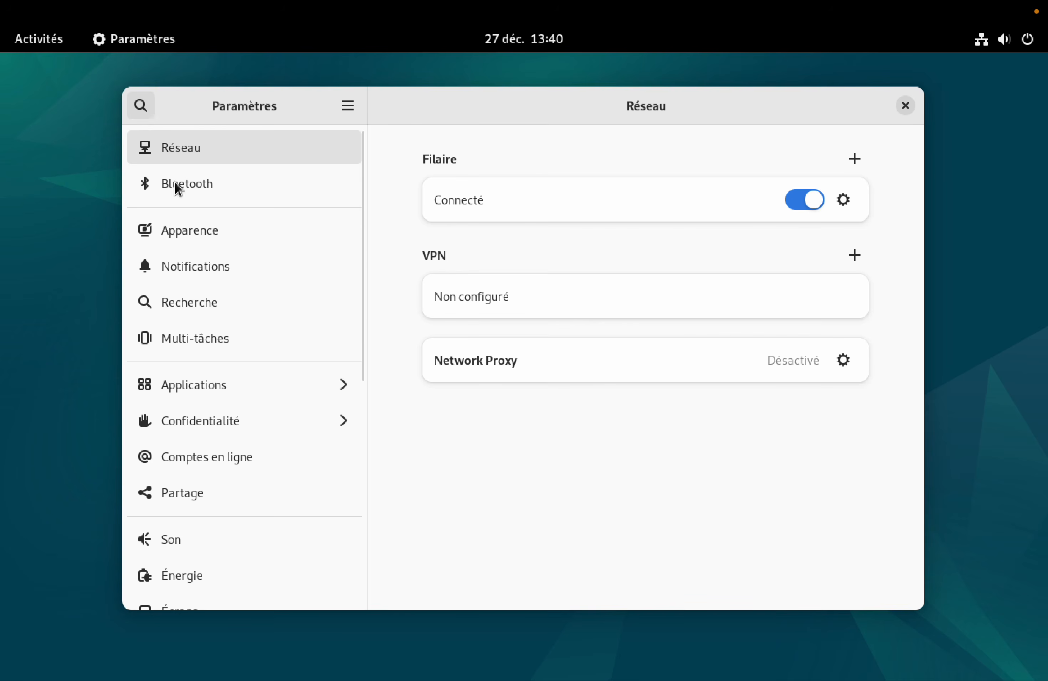
scroll(260, 462, "down", 5)
left_click(206, 256)
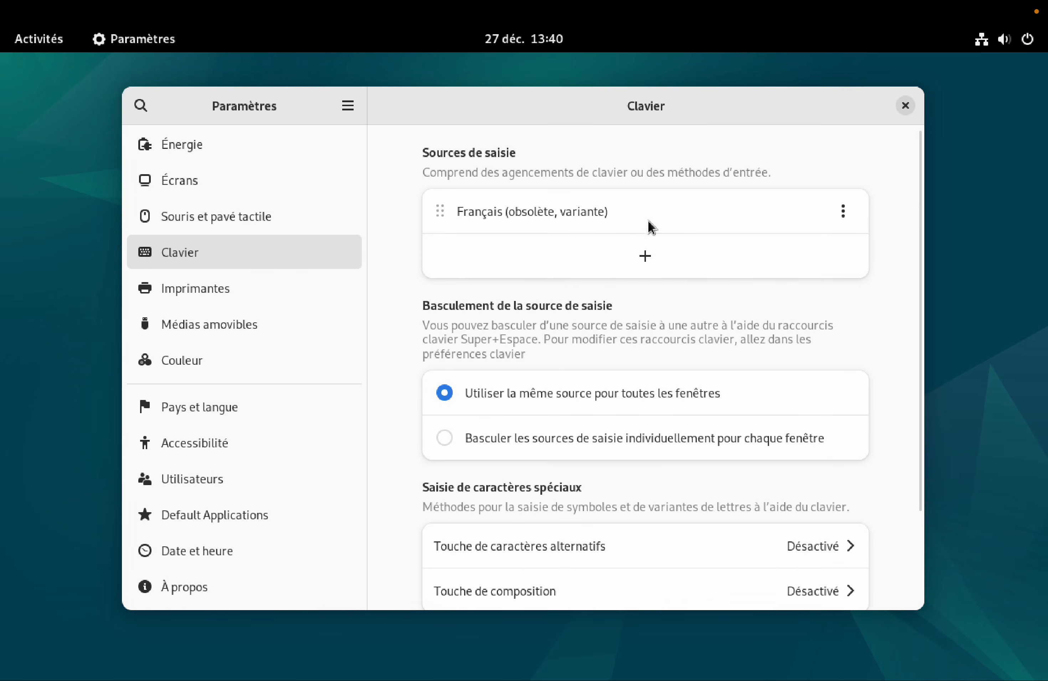
Examine the key layout of the Français (obsolète, variante) input source and close the preview
left_click(843, 212)
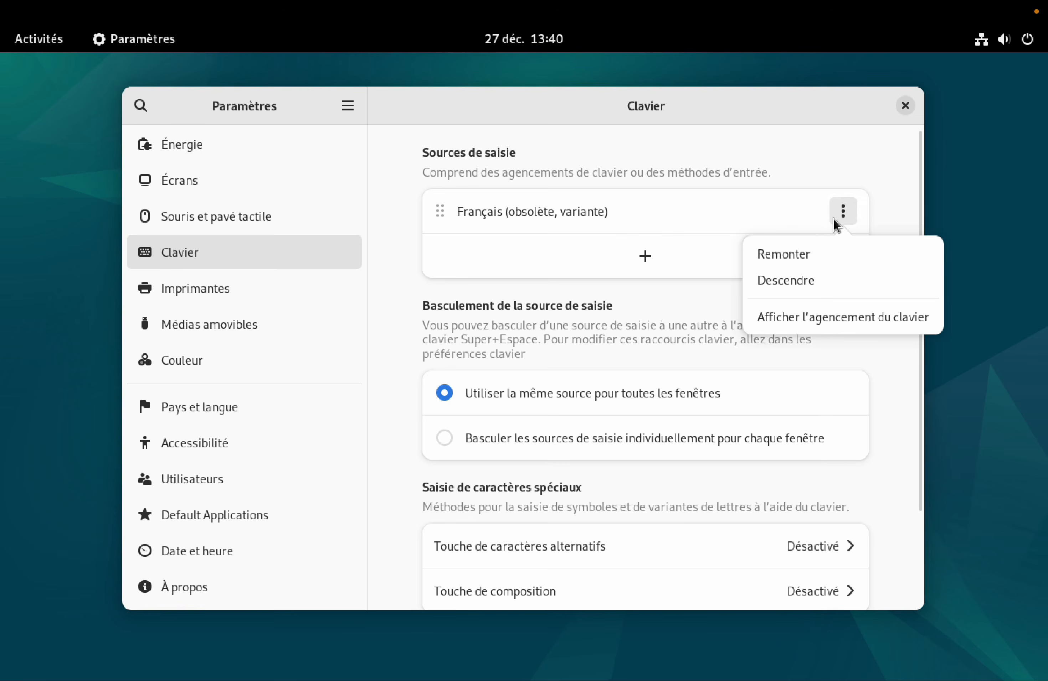
left_click(806, 326)
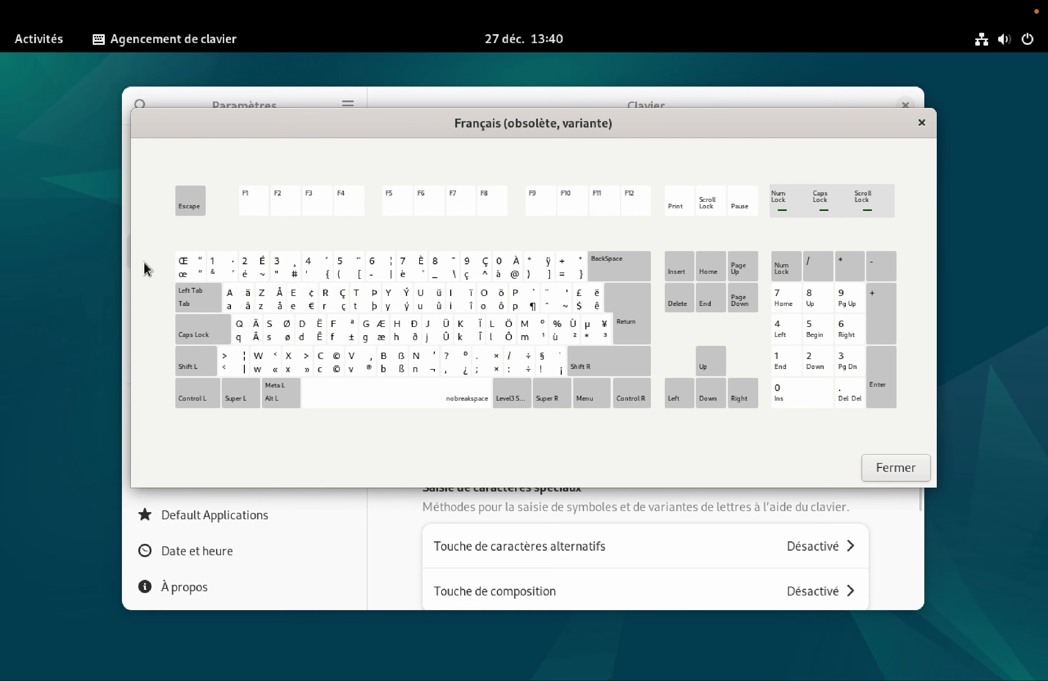
left_click(920, 123)
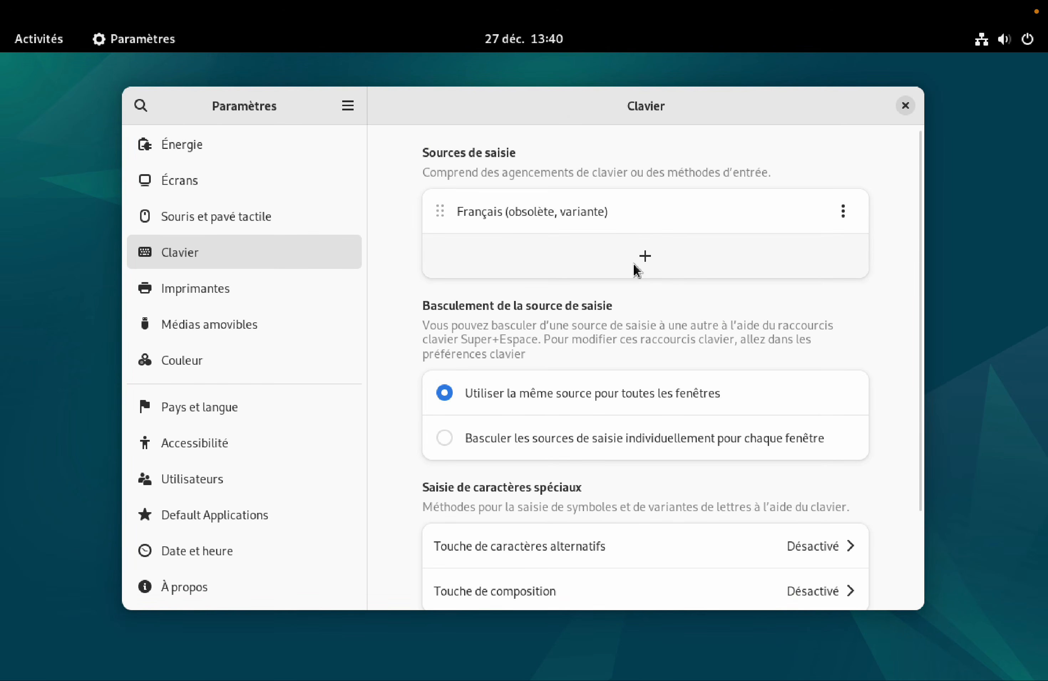
Add Français (Macintosh) as a keyboard input source and remove Français (obsolète, variante)
left_click(648, 261)
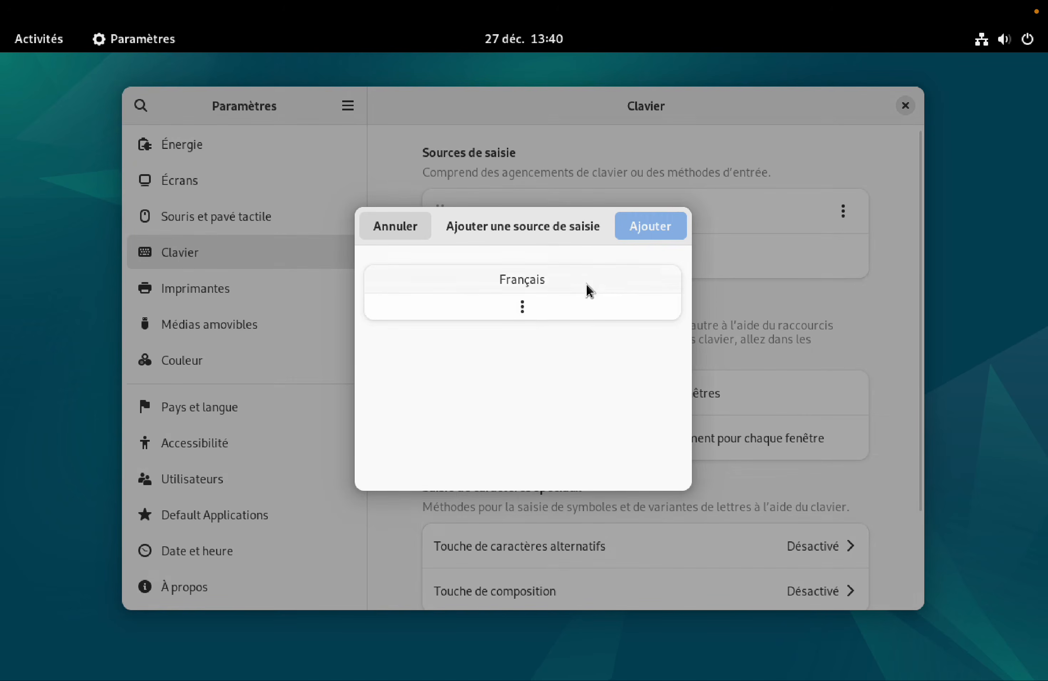
left_click(523, 309)
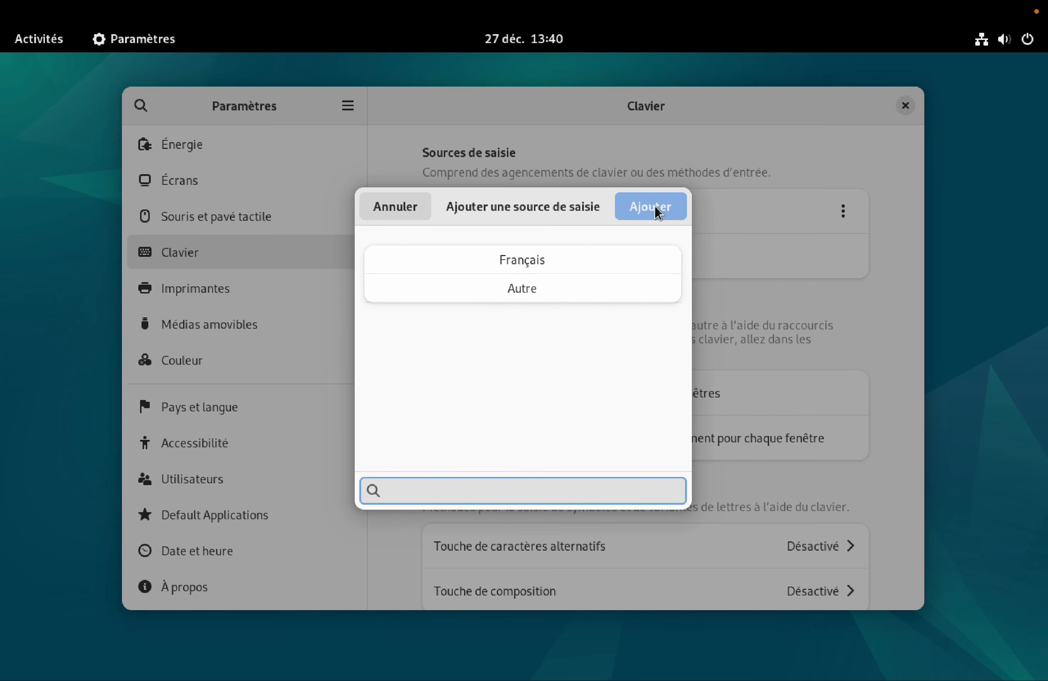
left_click(534, 265)
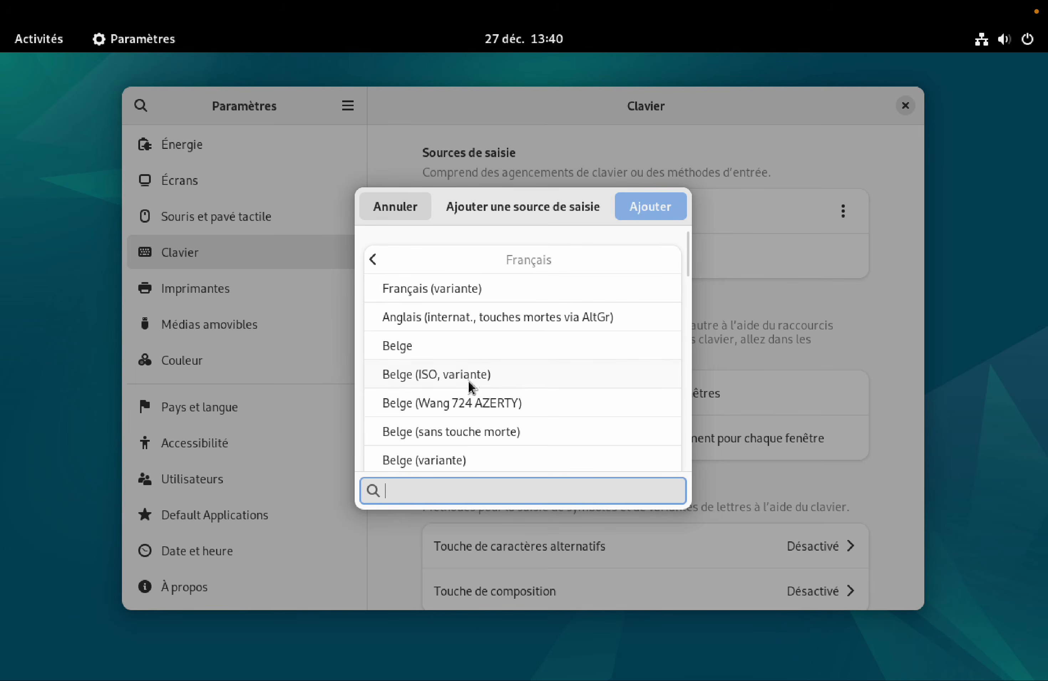
scroll(475, 387, "down", 5)
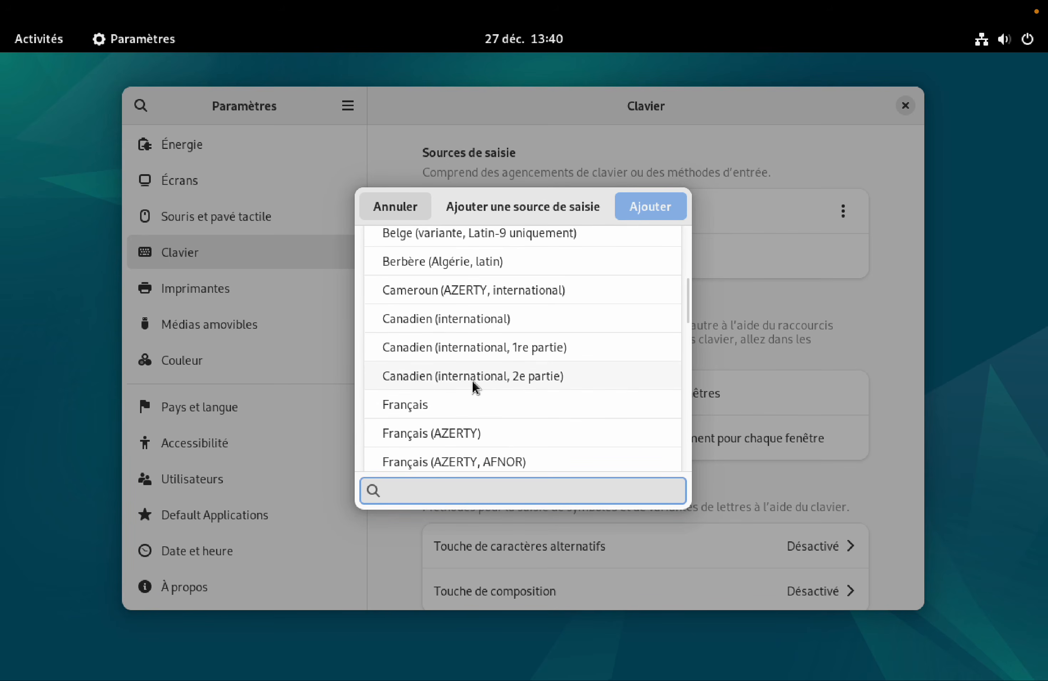
scroll(474, 387, "down", 3)
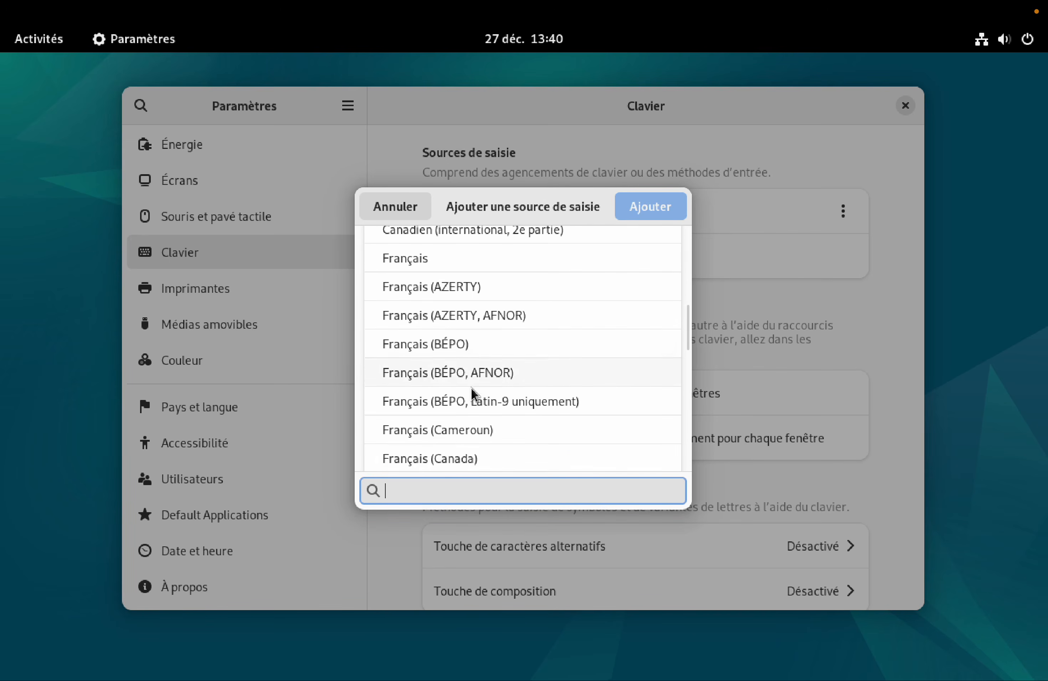
type("applz")
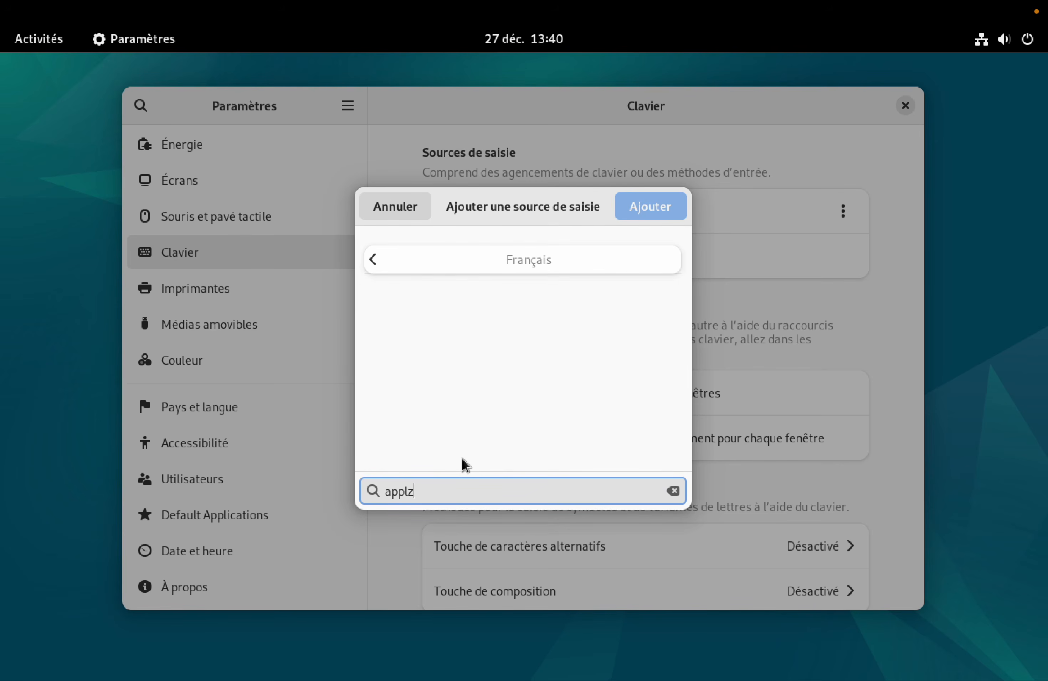
key("BackSpace")
key("BackSpace")
type("macin")
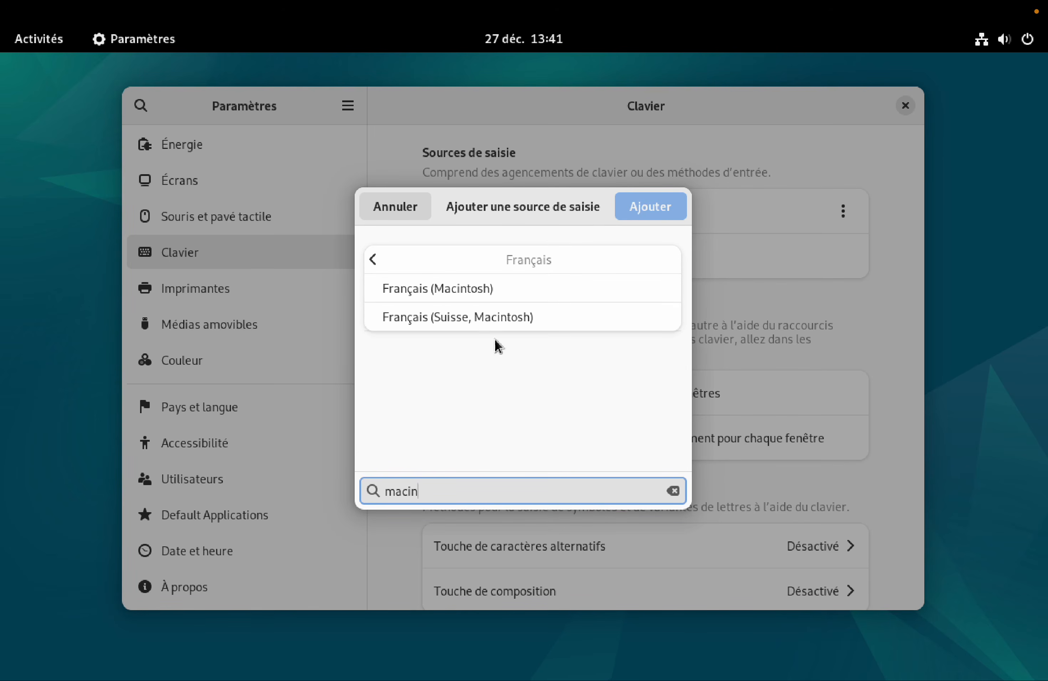
left_click(462, 291)
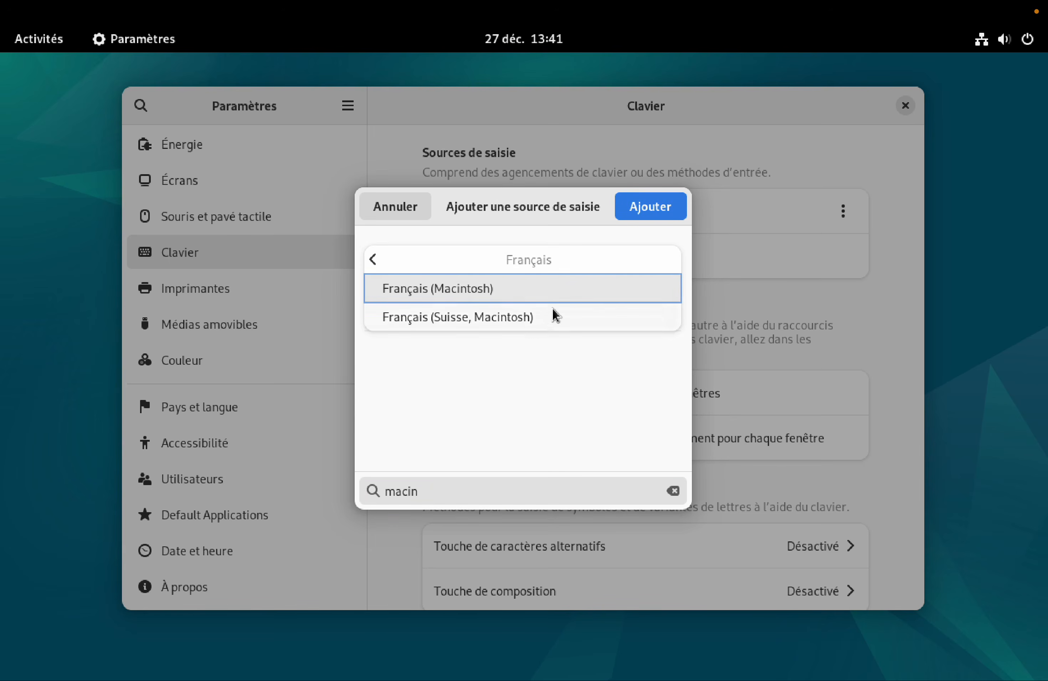
left_click(662, 216)
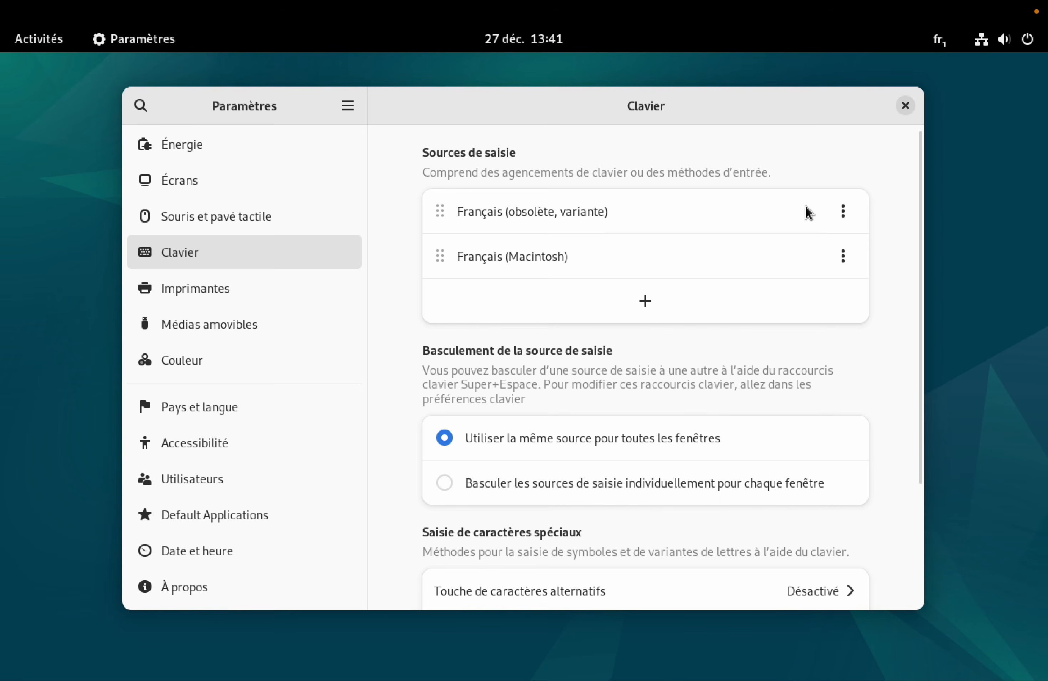
left_click(843, 211)
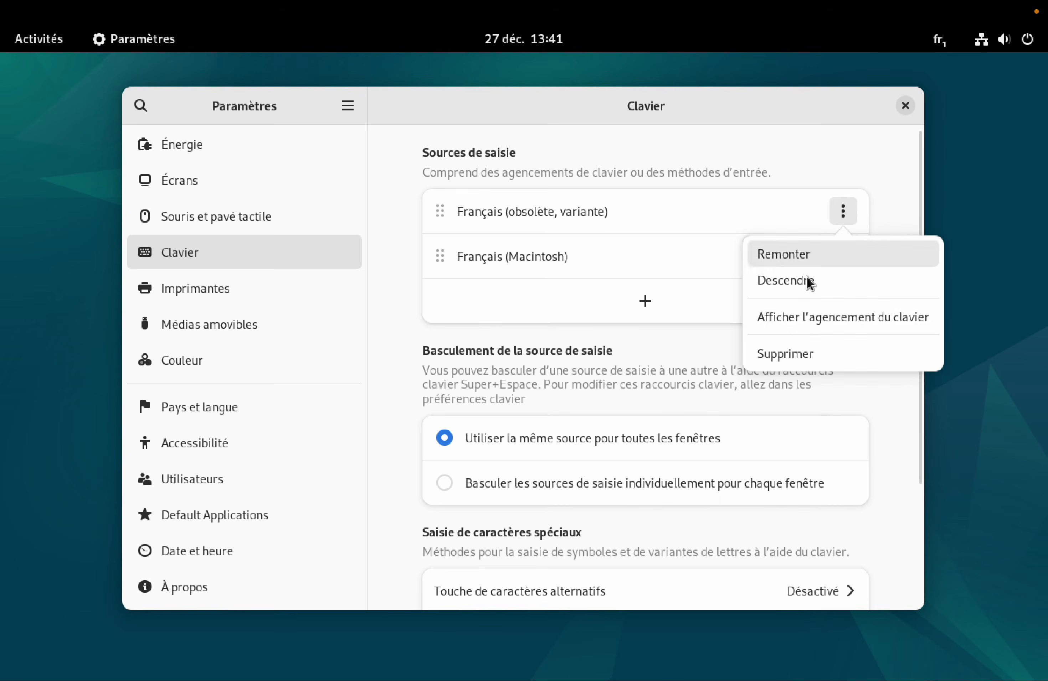
left_click(796, 356)
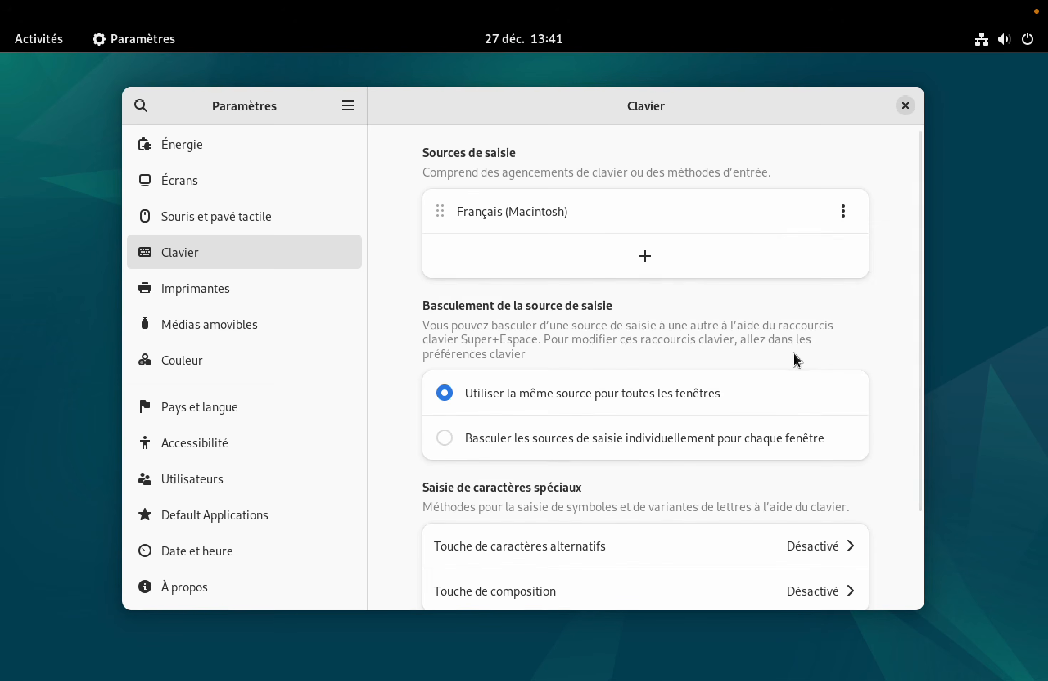
Examine the key layout of the Français (Macintosh) input source, testing a few keys, and close the preview and the settings
left_click(846, 216)
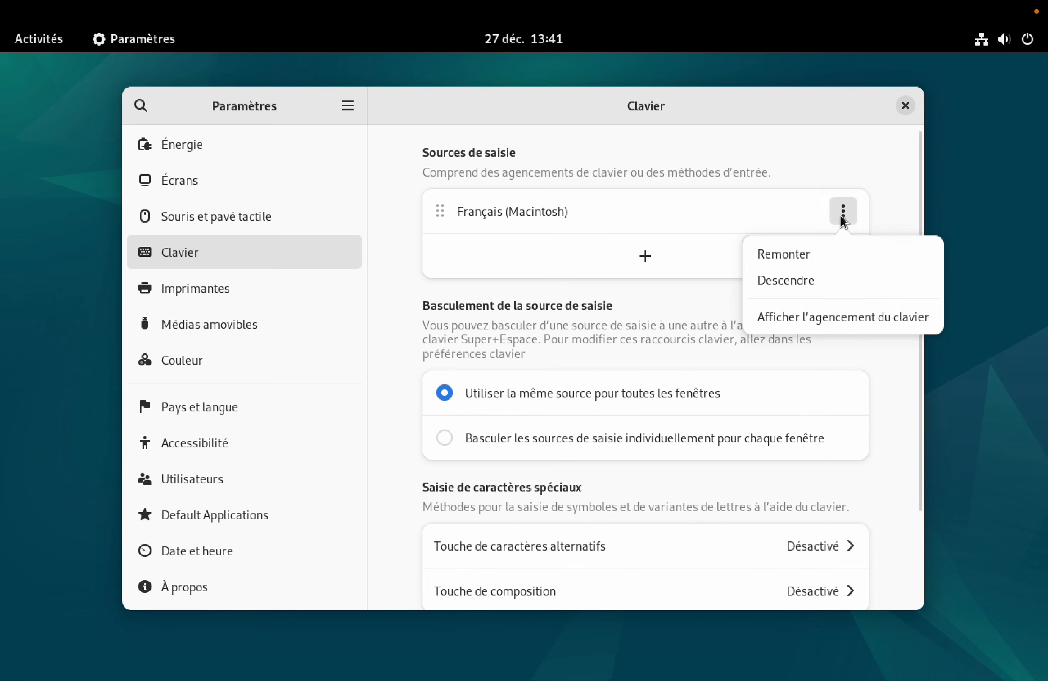
left_click(806, 319)
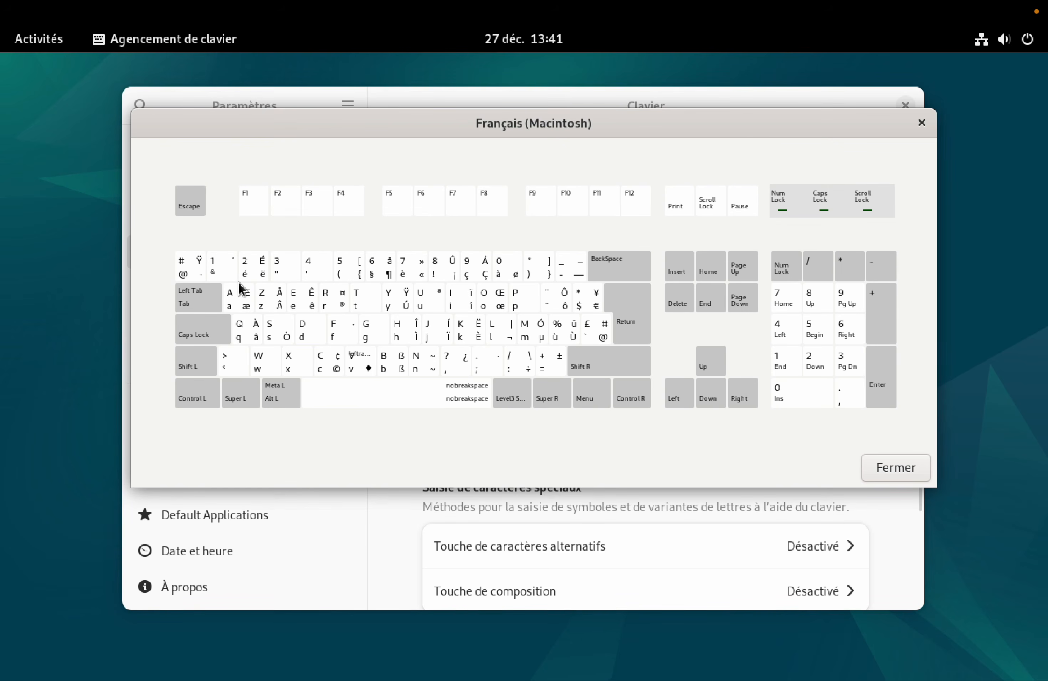
key("@")
key("quotedbl")
key("ctrl+super+space")
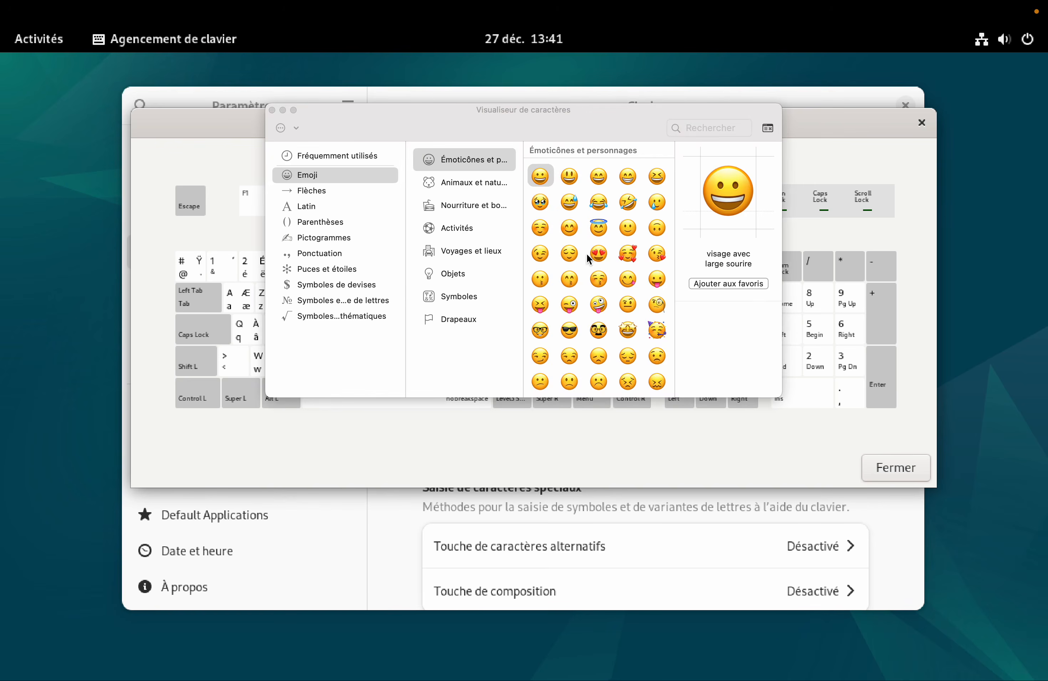
left_click(272, 110)
left_click(904, 475)
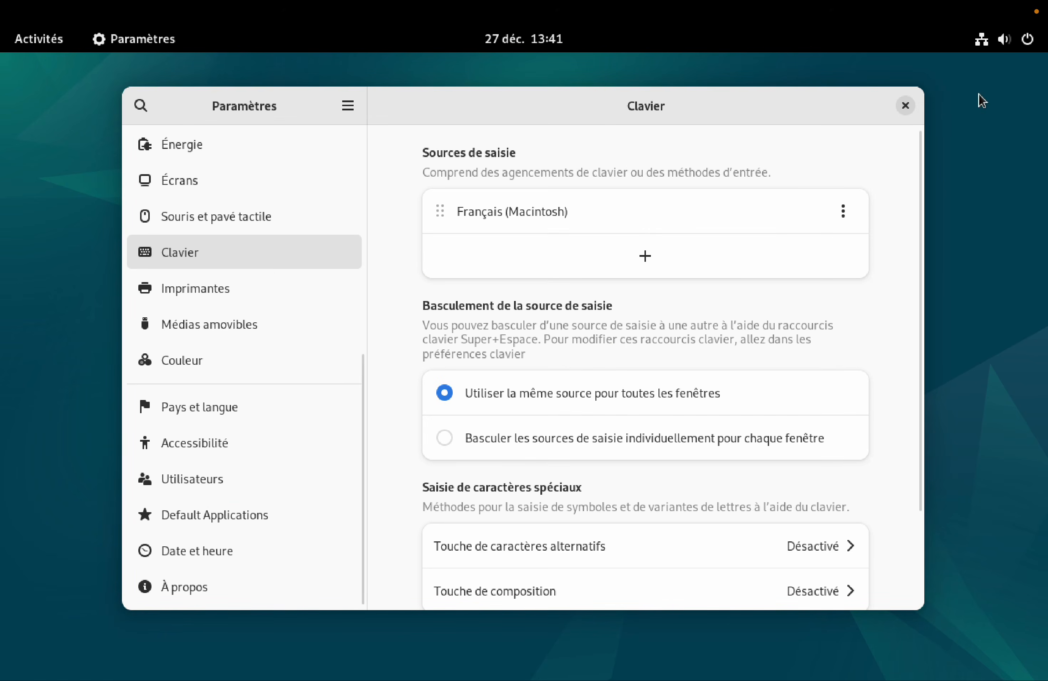
left_click(907, 108)
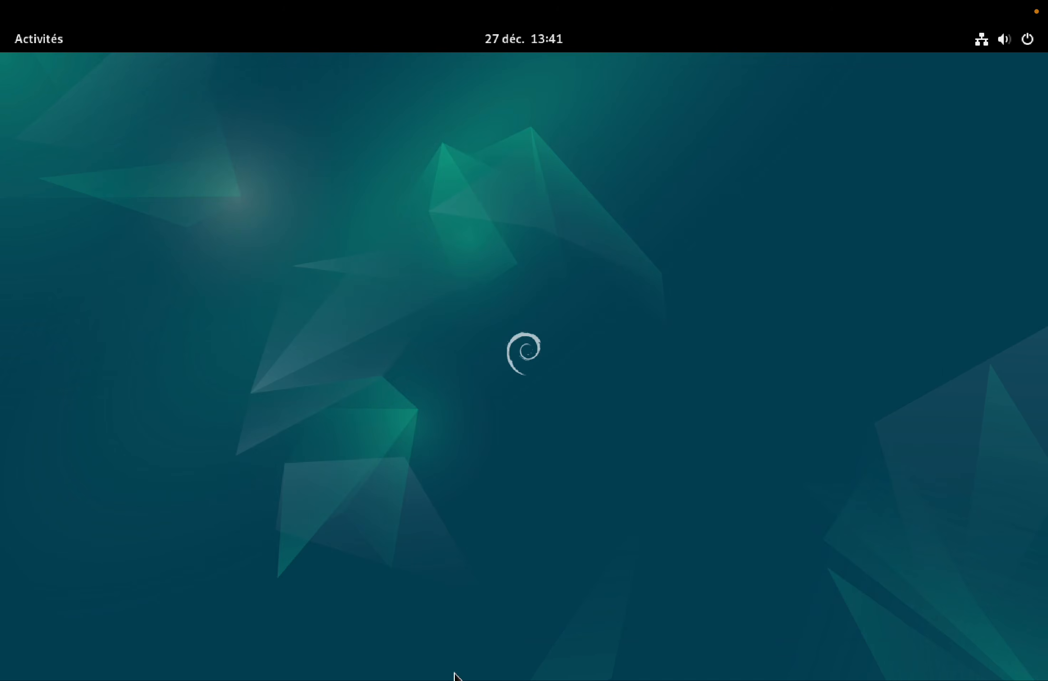
Open Debian's file manager (Fichiers) to view the personal folder, and close it
mouse_move(406, 679)
key("super")
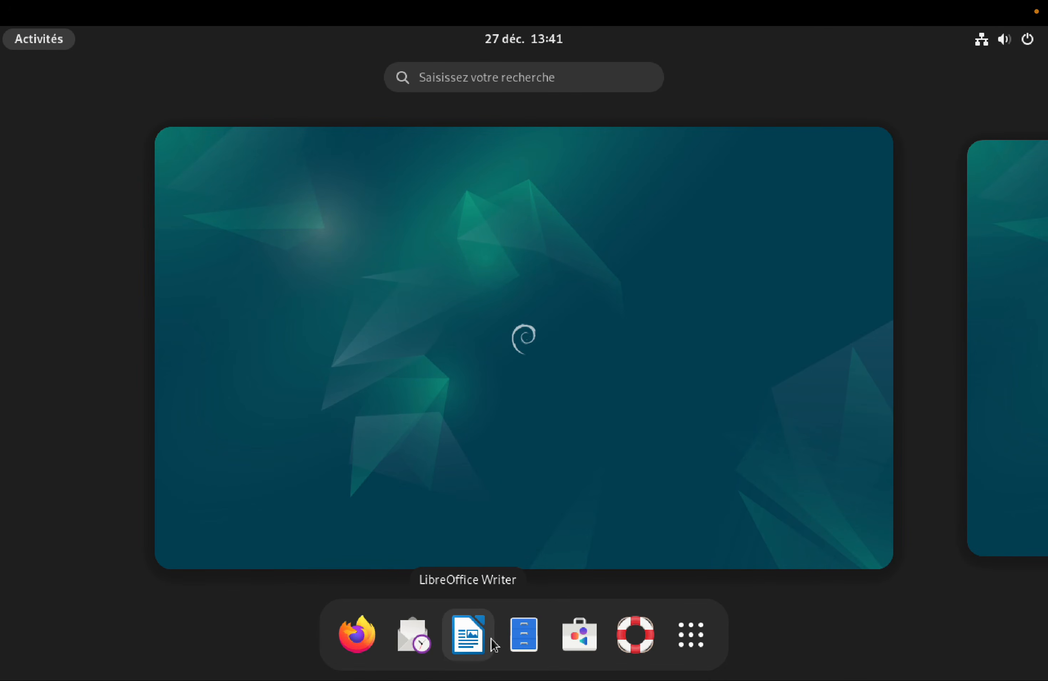
left_click(525, 637)
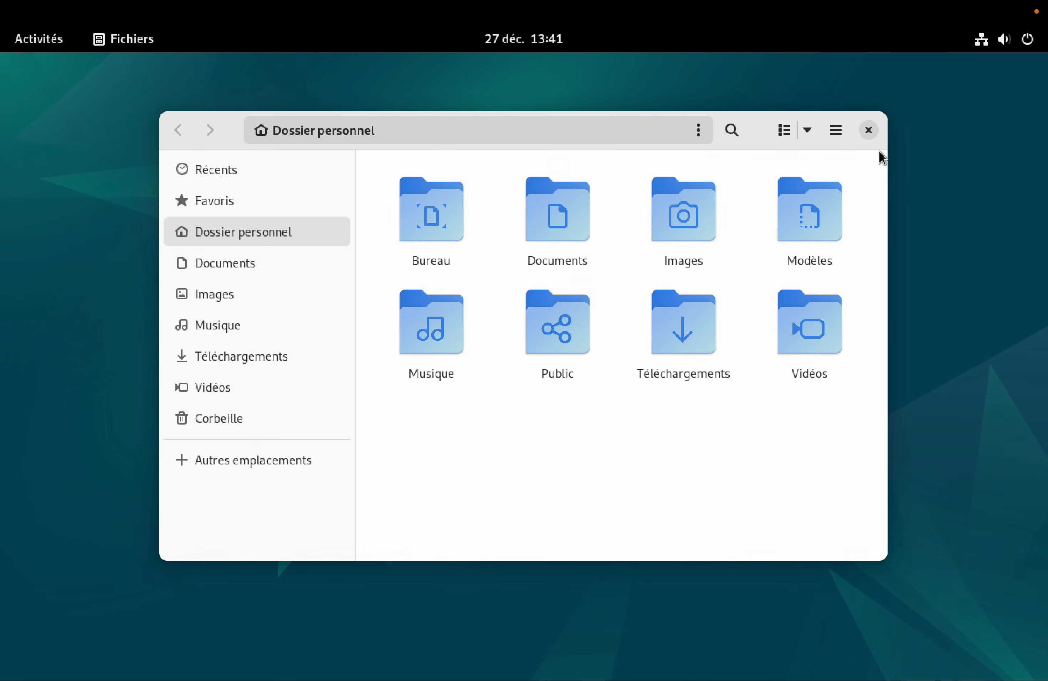
left_click(868, 130)
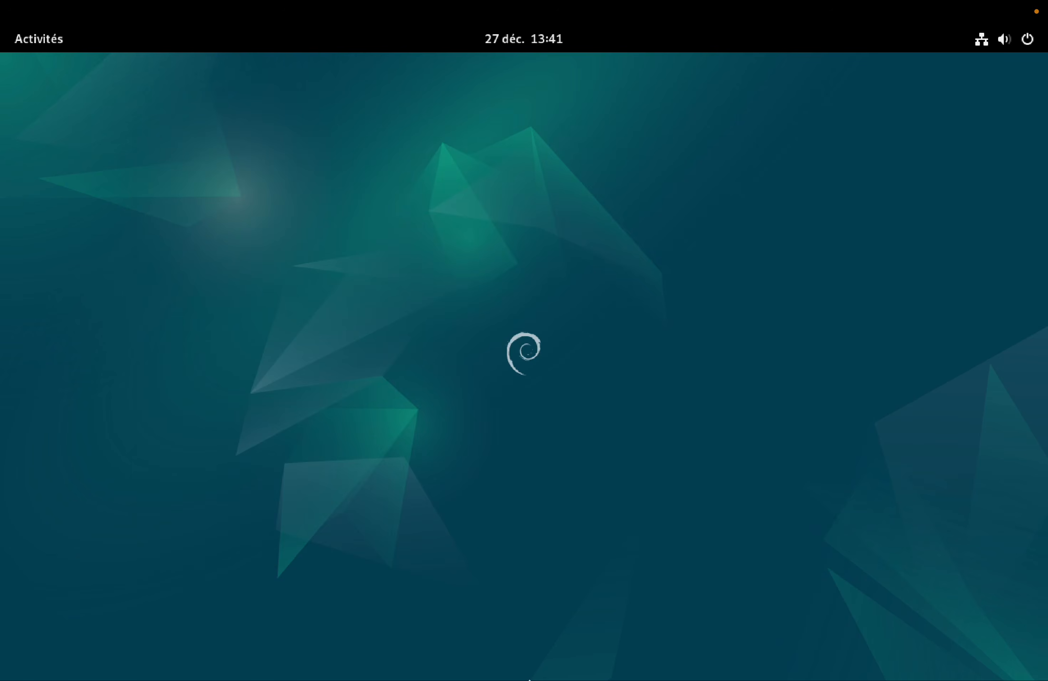
Open Debian's software centre (Logiciels) and browse its catalogue of featured applications and categories
key("super")
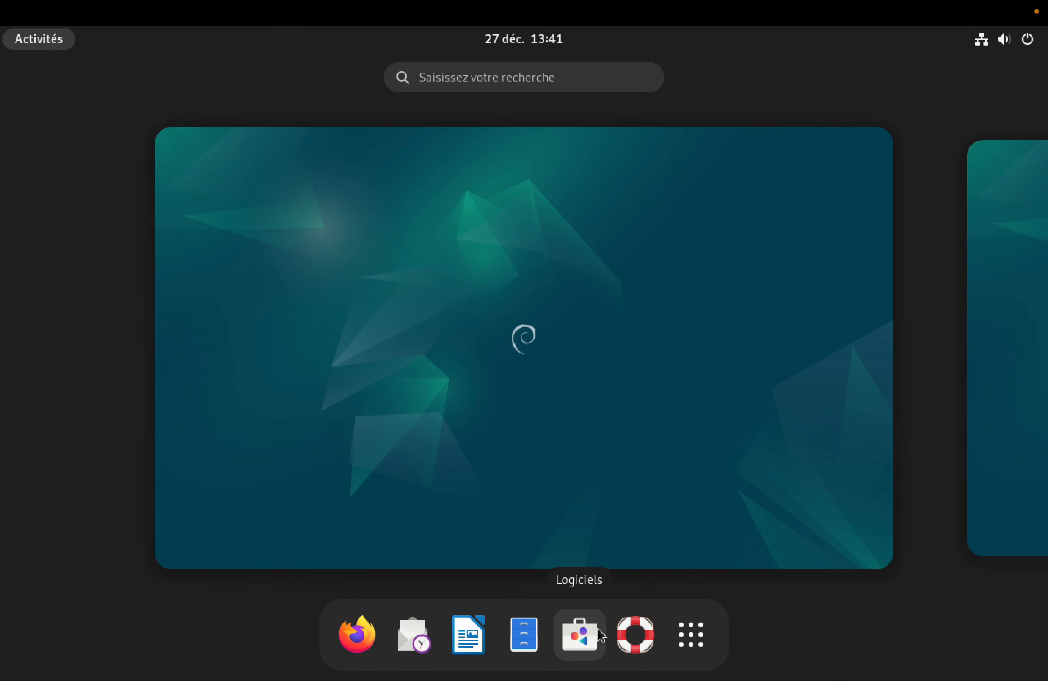
left_click(580, 636)
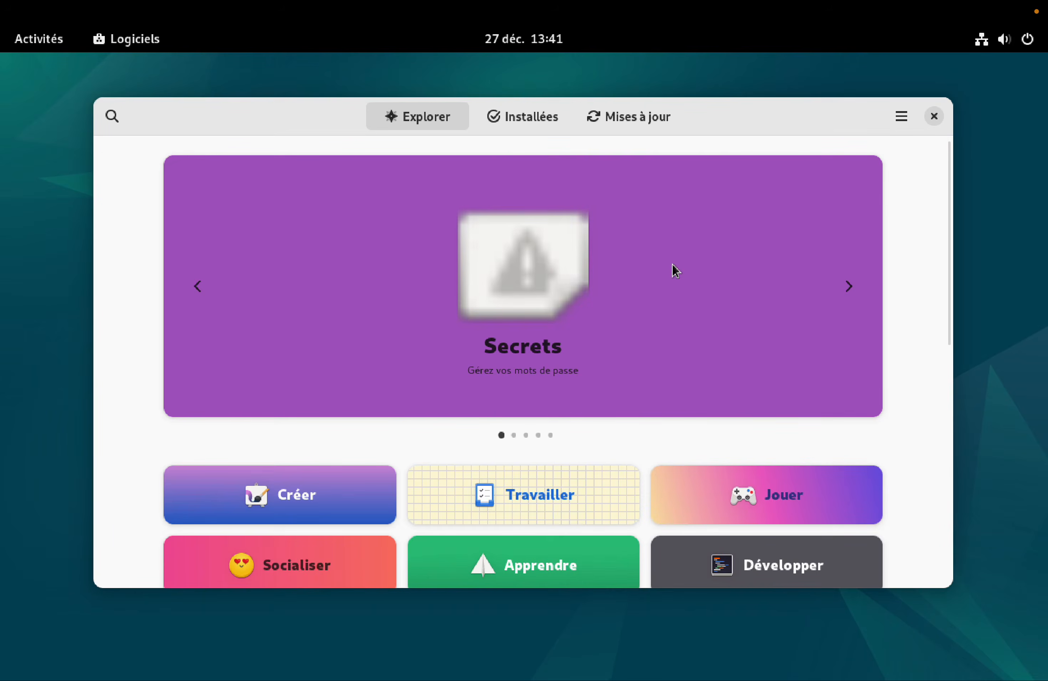
scroll(760, 302, "down", 15)
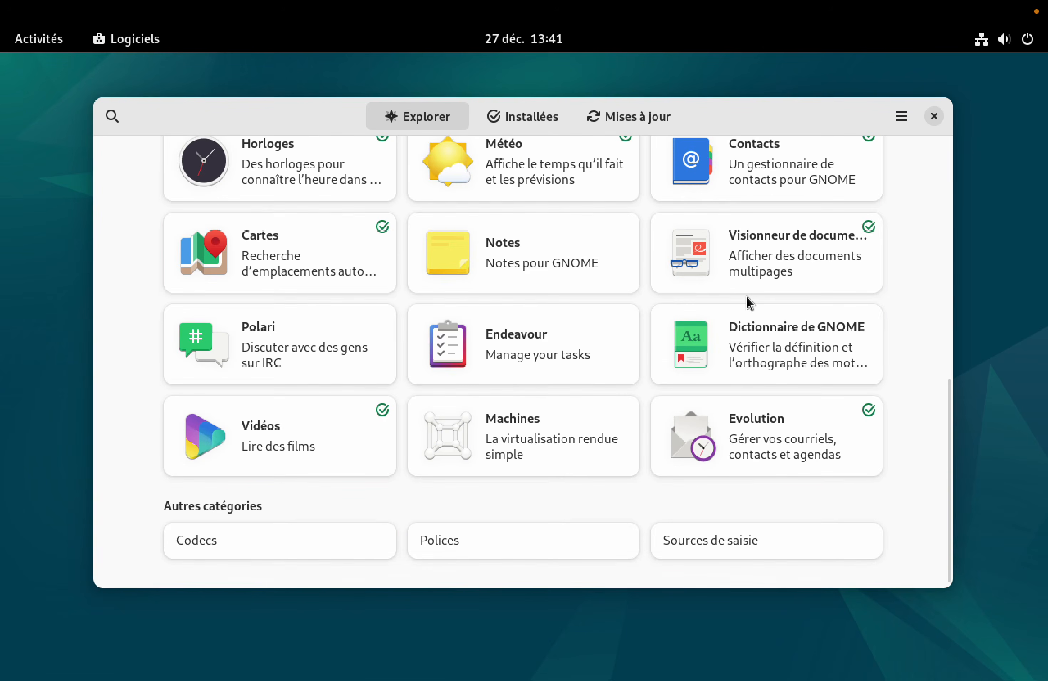
scroll(745, 297, "up", 15)
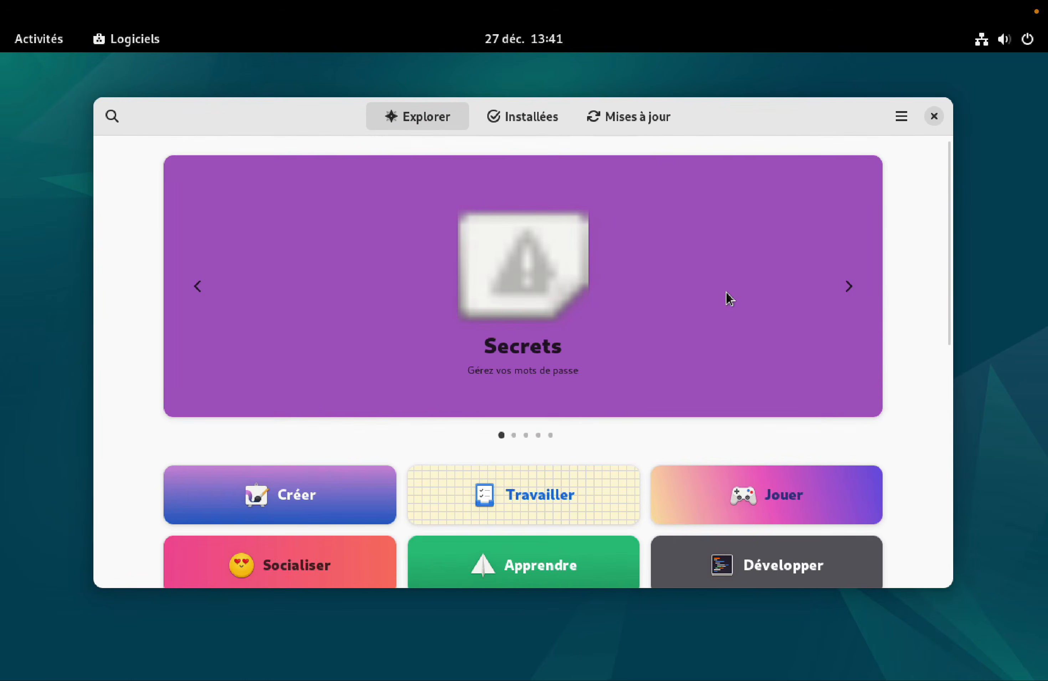
Look through the list of installed applications down to the system applications
left_click(547, 117)
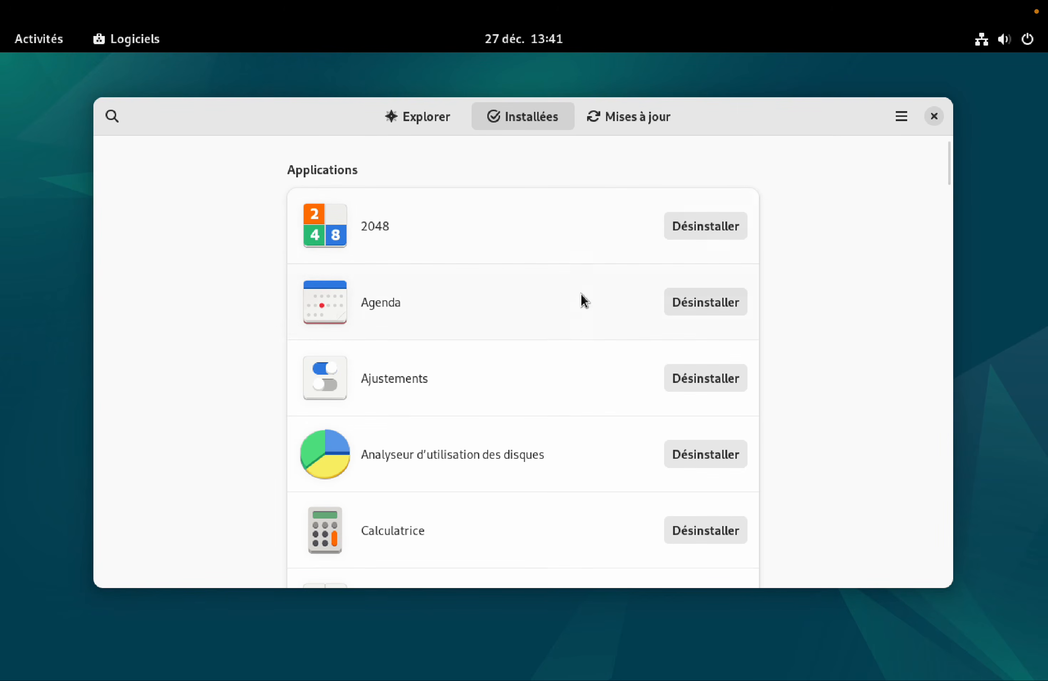
scroll(581, 331, "down", 15)
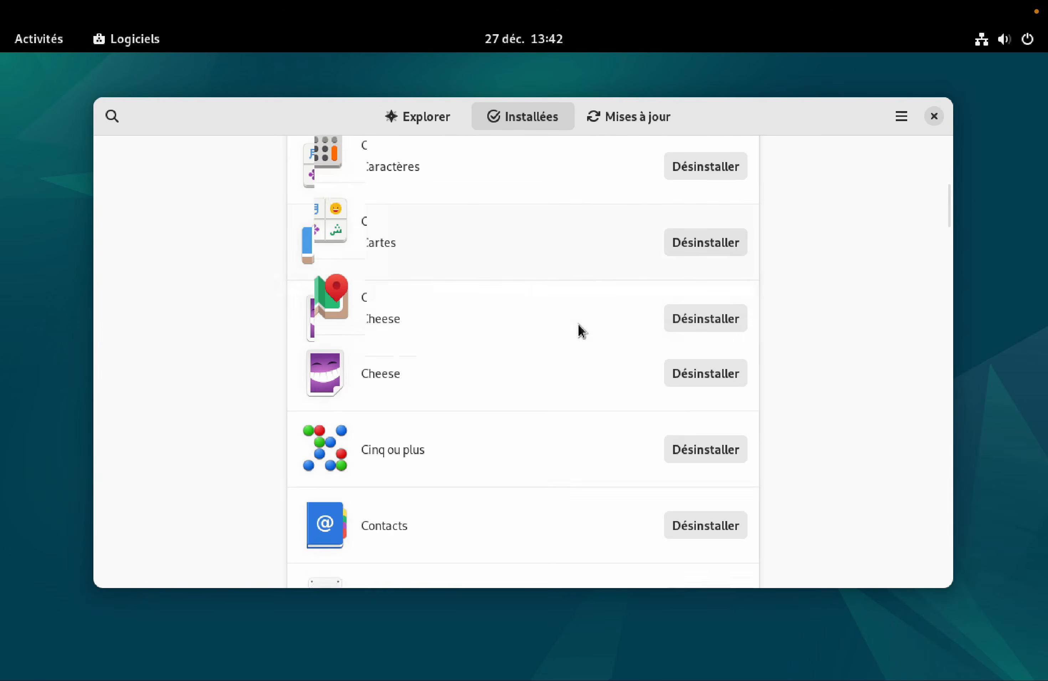
scroll(578, 333, "down", 15)
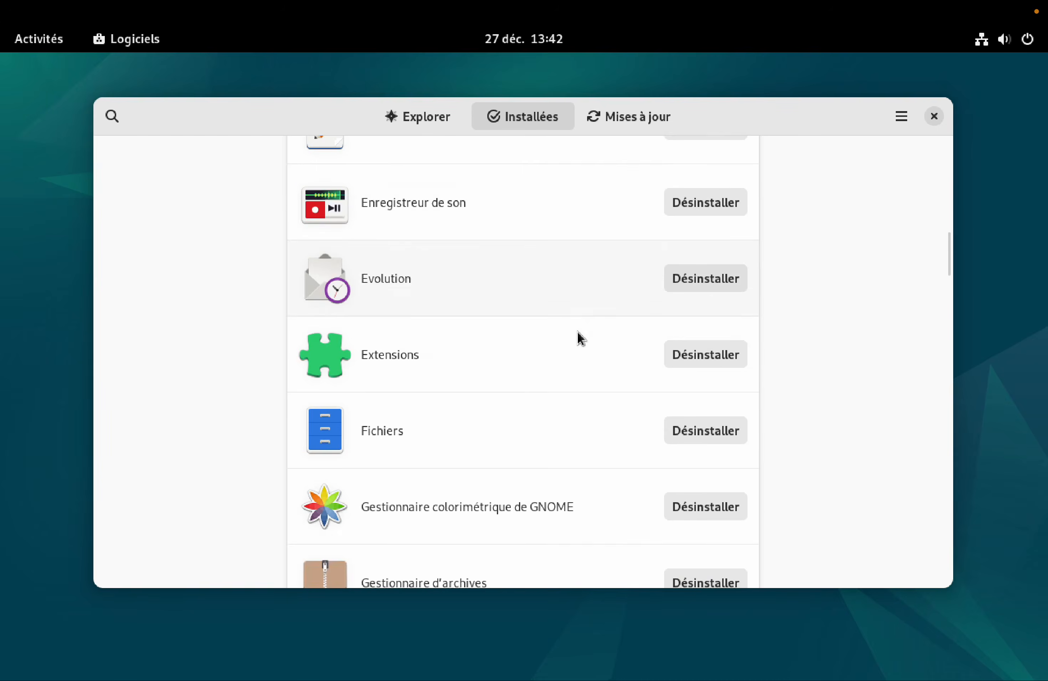
scroll(581, 338, "down", 5)
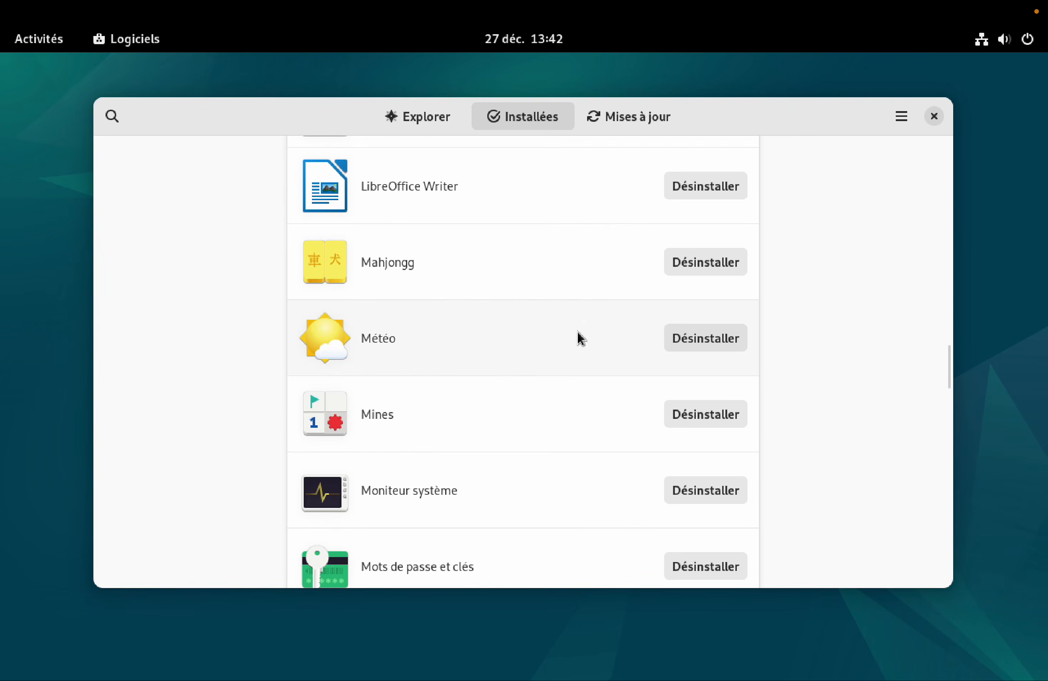
scroll(581, 338, "down", 10)
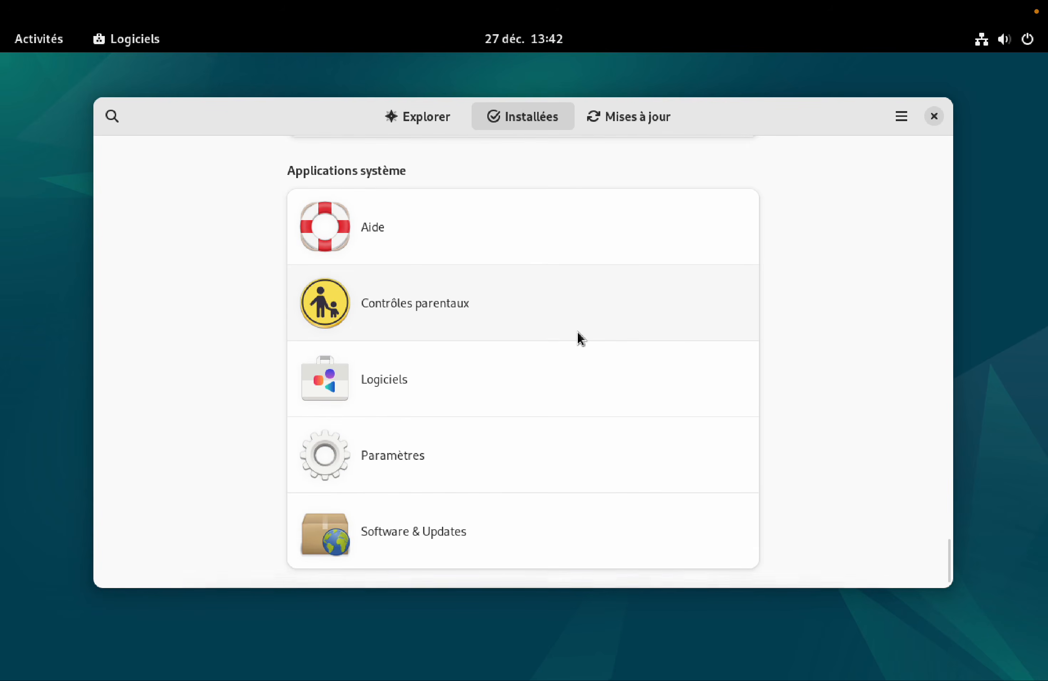
scroll(580, 338, "up", 10)
Check the software centre for available updates and close it
left_click(638, 118)
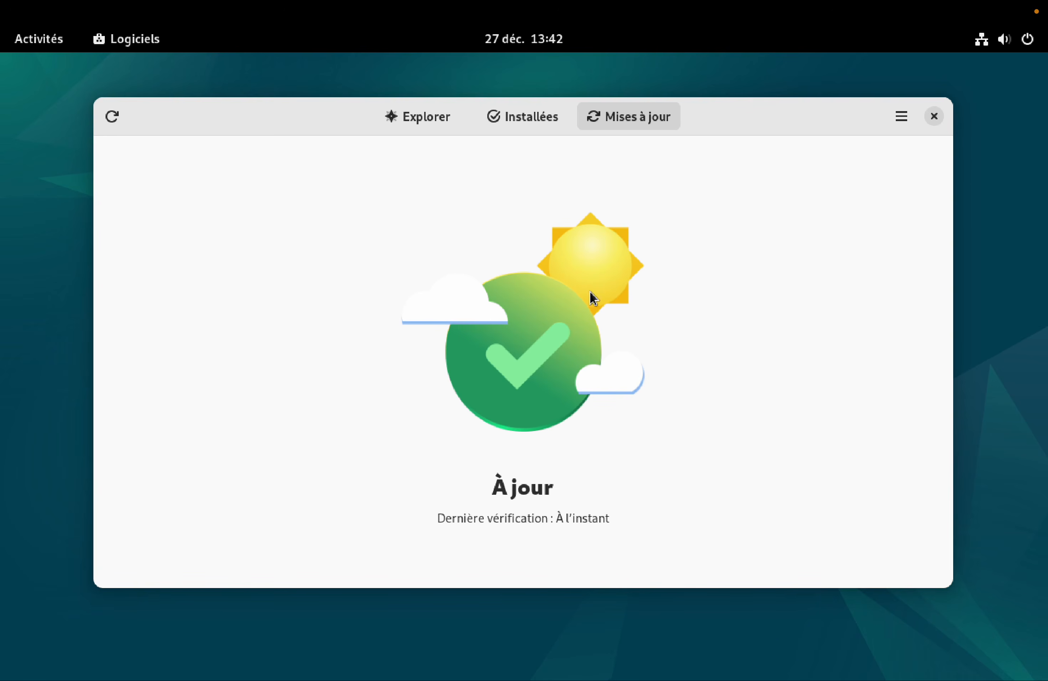
left_click(423, 120)
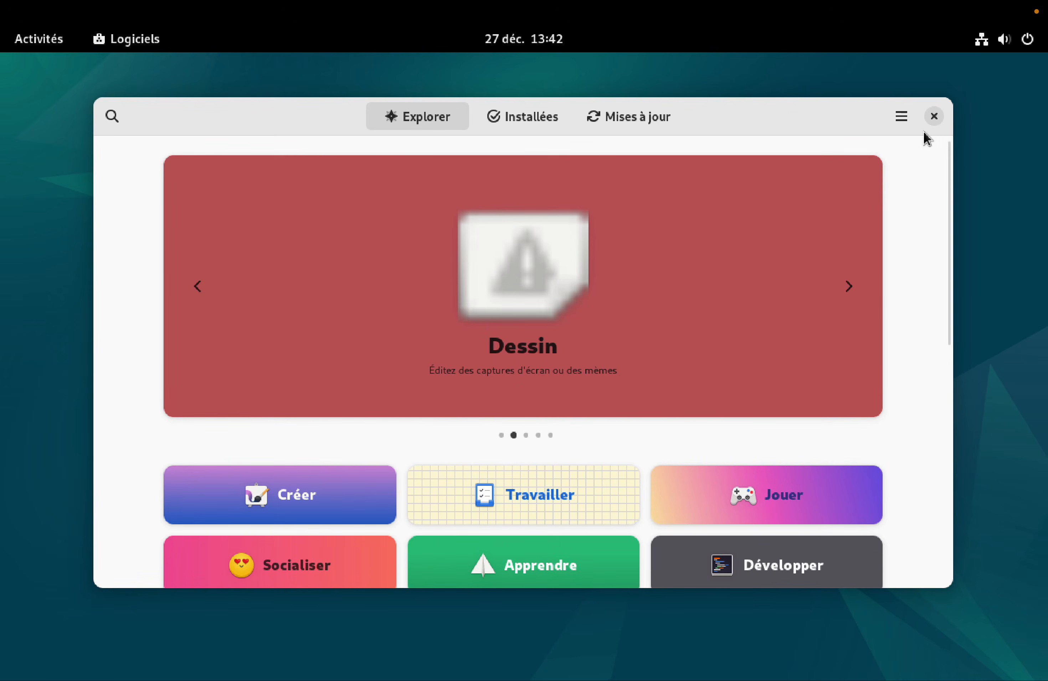
left_click(933, 116)
Look through both pages of Debian's application overview and return to the desktop
key("super")
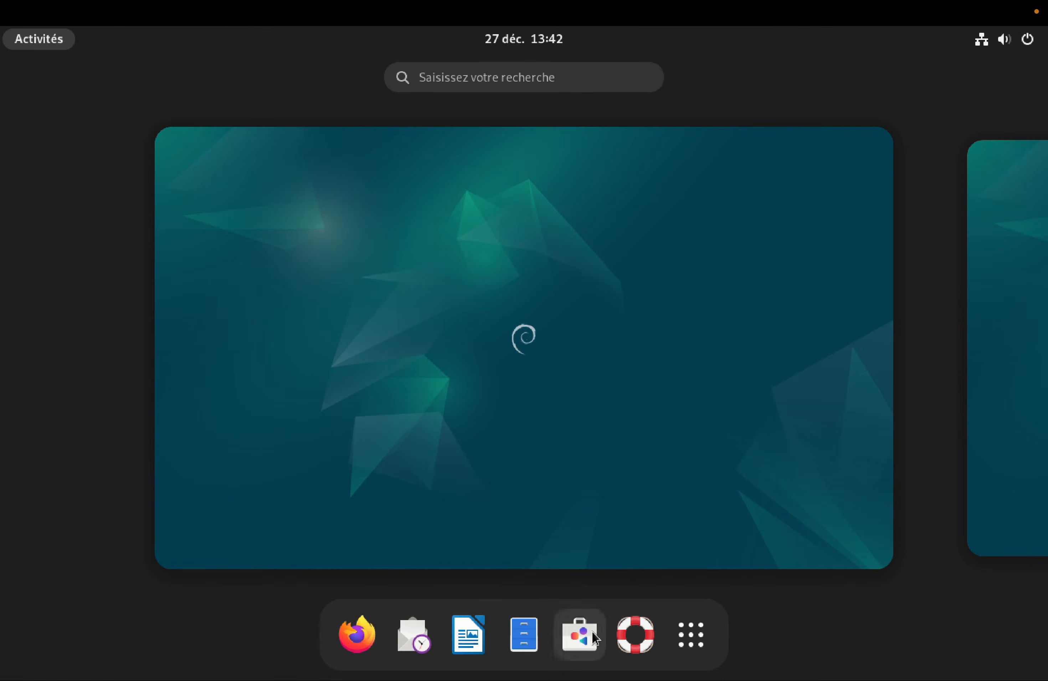
left_click(690, 635)
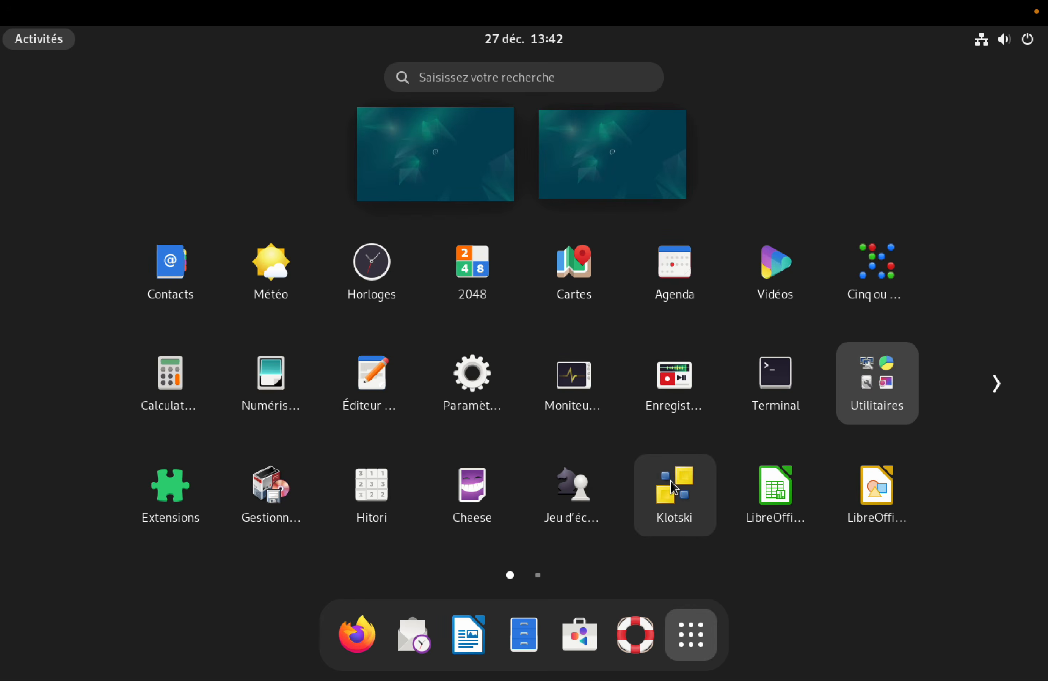
left_click(998, 385)
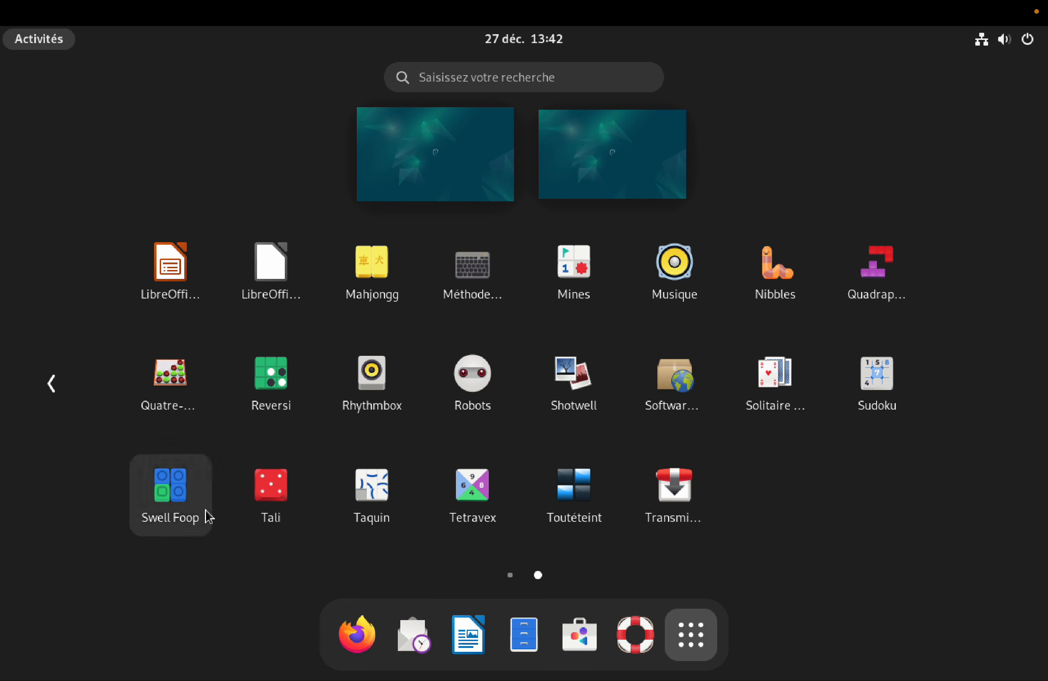
left_click(685, 550)
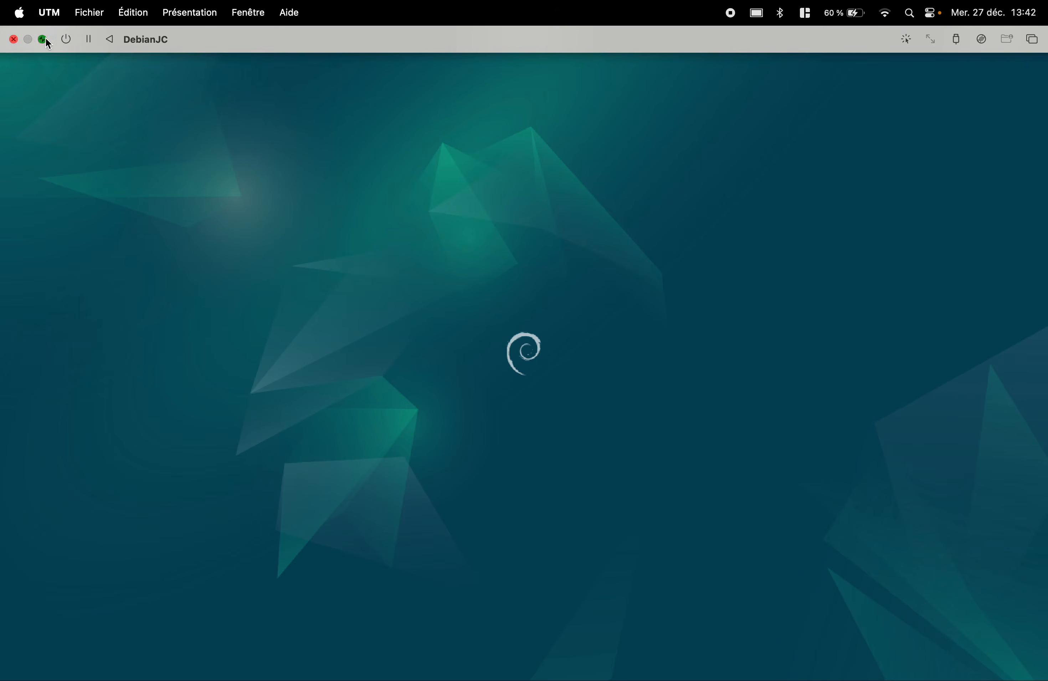
Take the DebianJC virtual machine out of full screen, close the UTM library window, and restore the machine to full screen
left_click(44, 38)
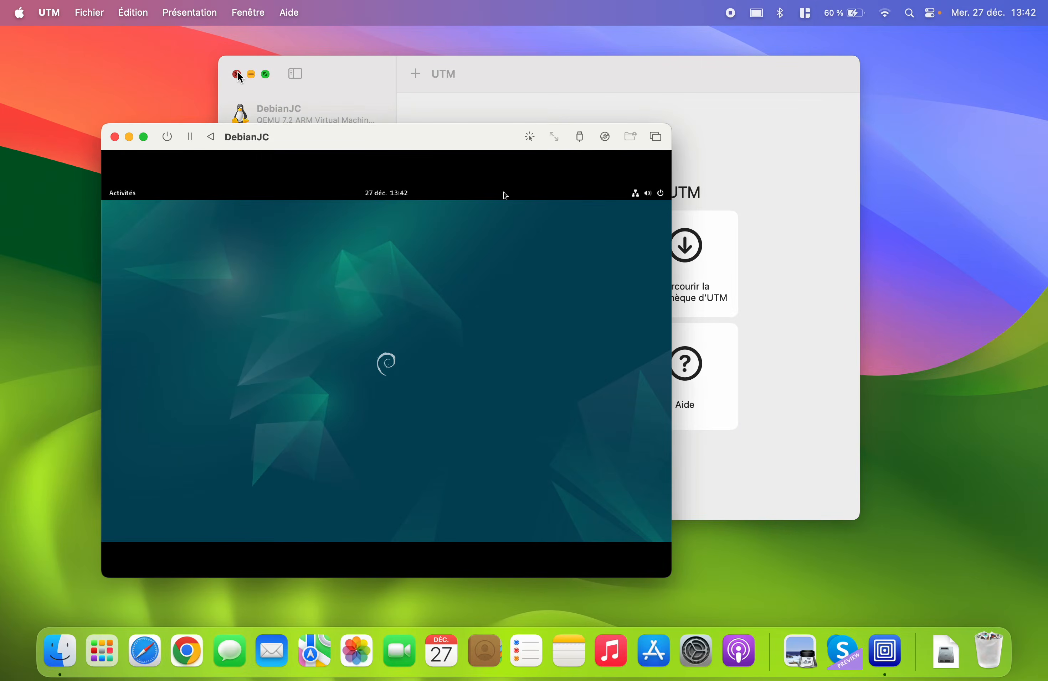
left_click(237, 74)
left_click_drag(321, 136, 531, 48)
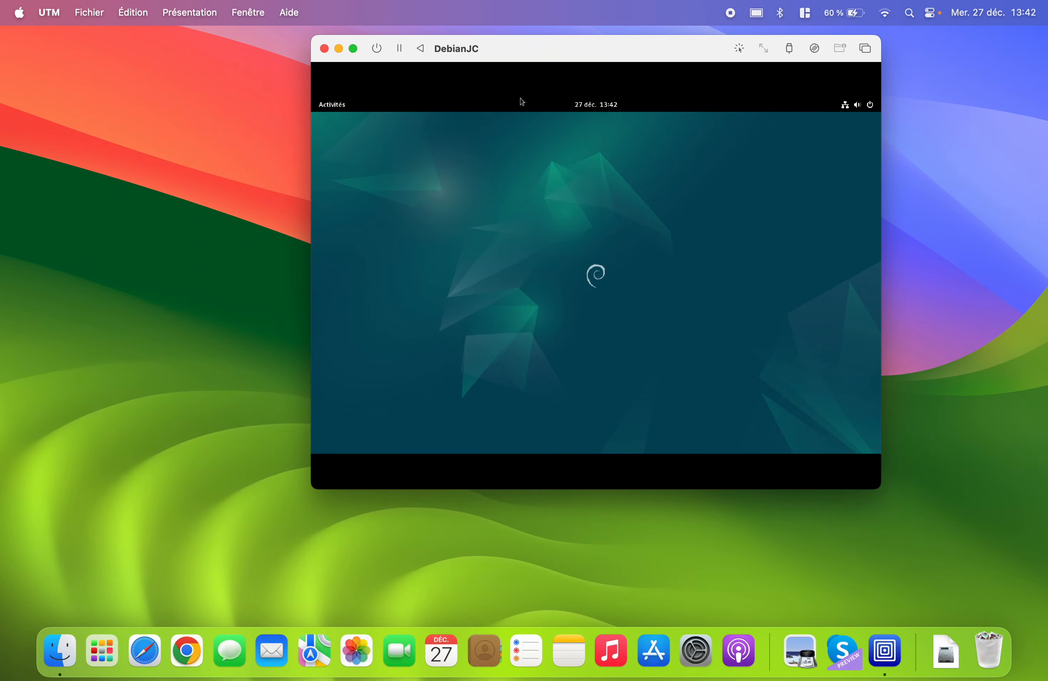
left_click(354, 49)
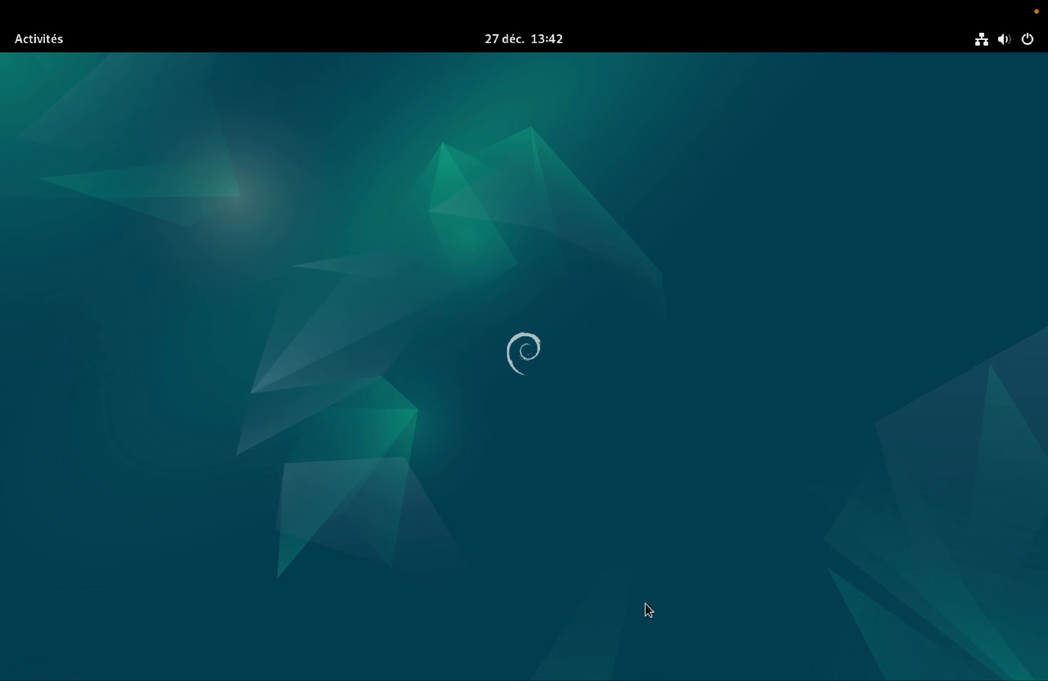
View the Téléchargements folder in Debian's file manager and close the window
key("super")
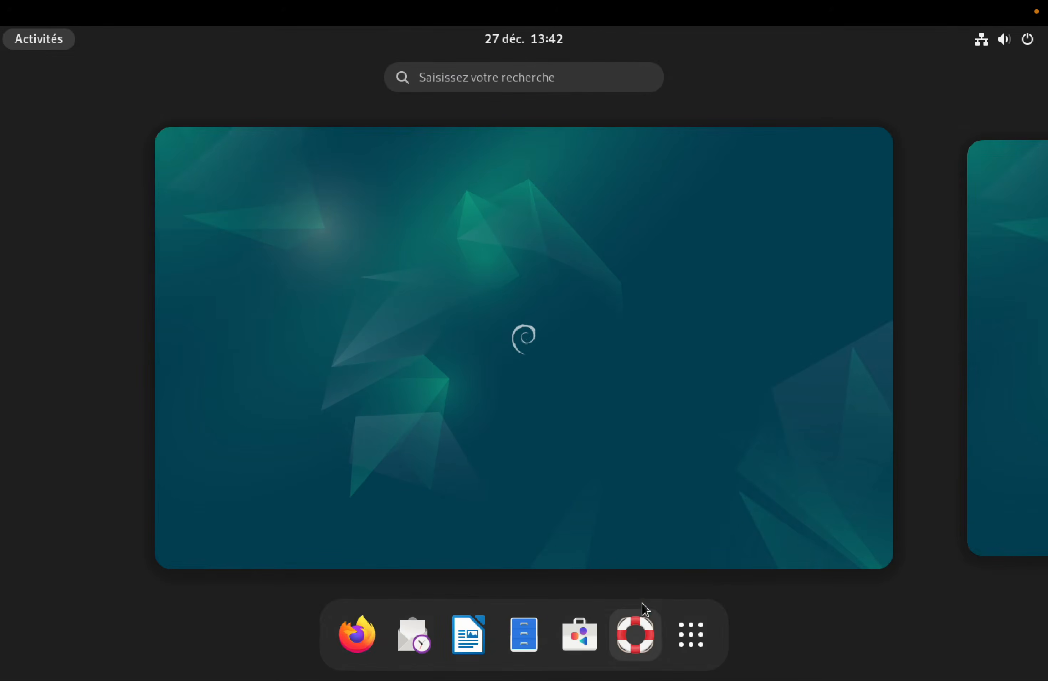
left_click(690, 630)
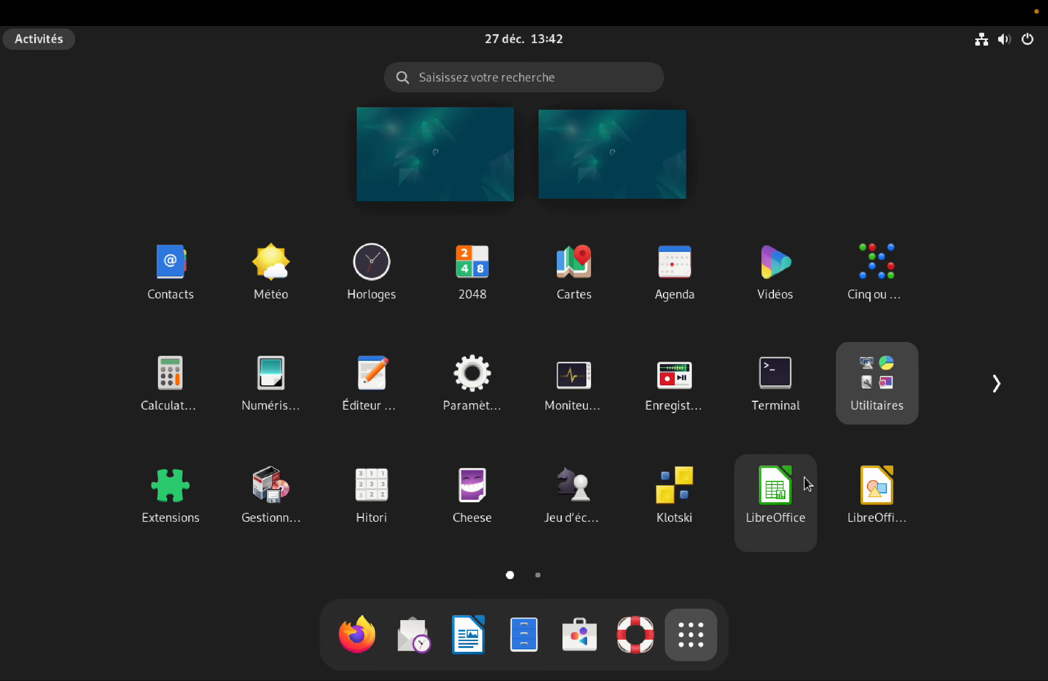
left_click(523, 638)
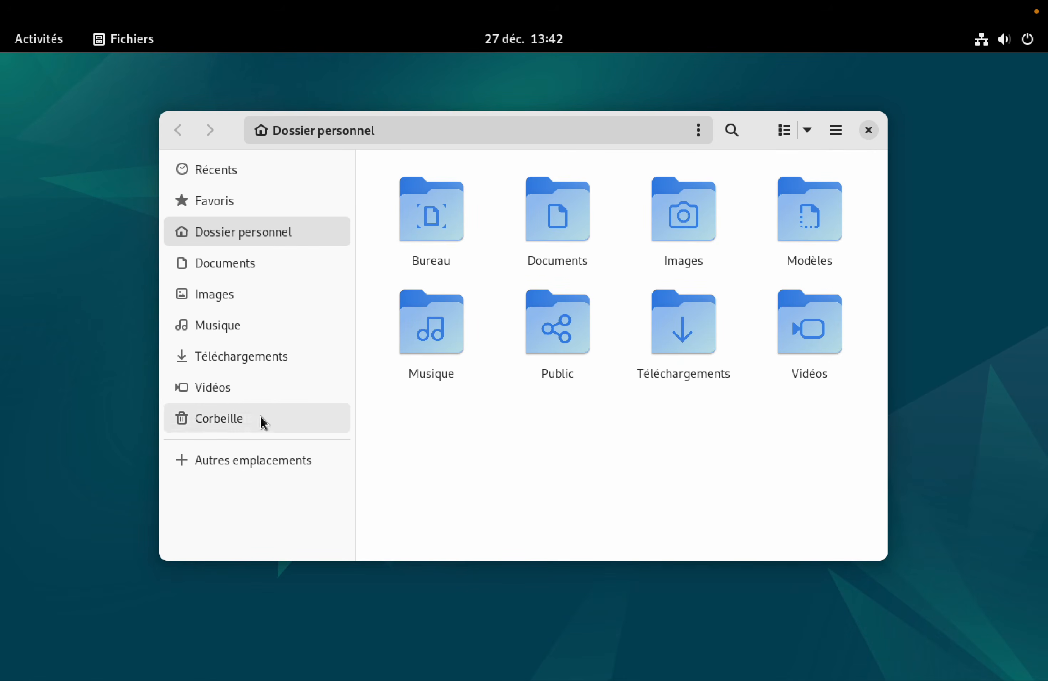
left_click(266, 369)
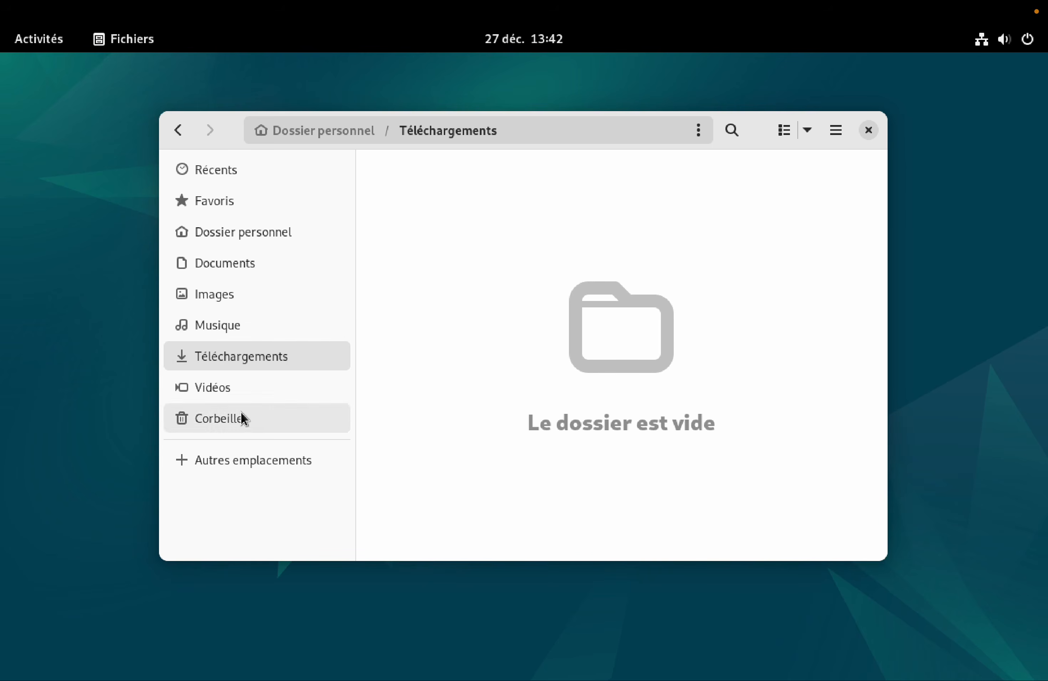
left_click(868, 131)
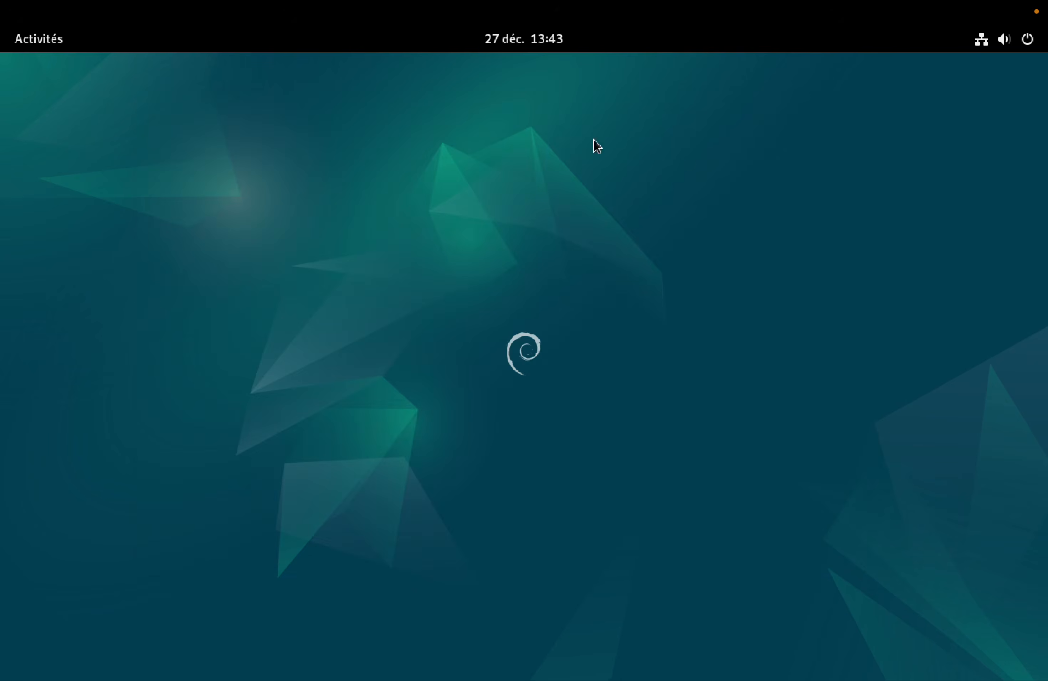